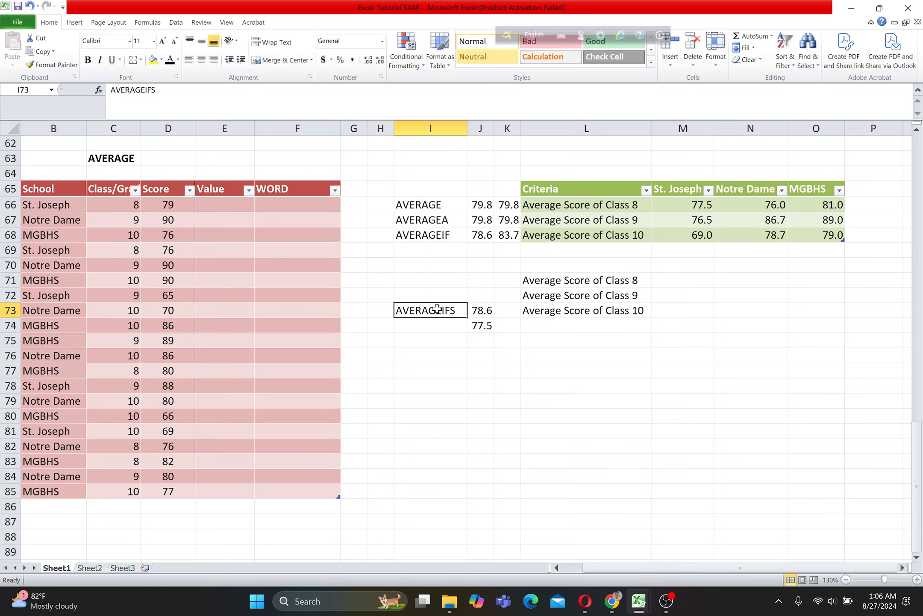
Enter a formula in K66 that averages the whole Score column of the school table, =AVERAGE(Table4[Score])
{"action": "left_click", "coordinate": [429, 203]}
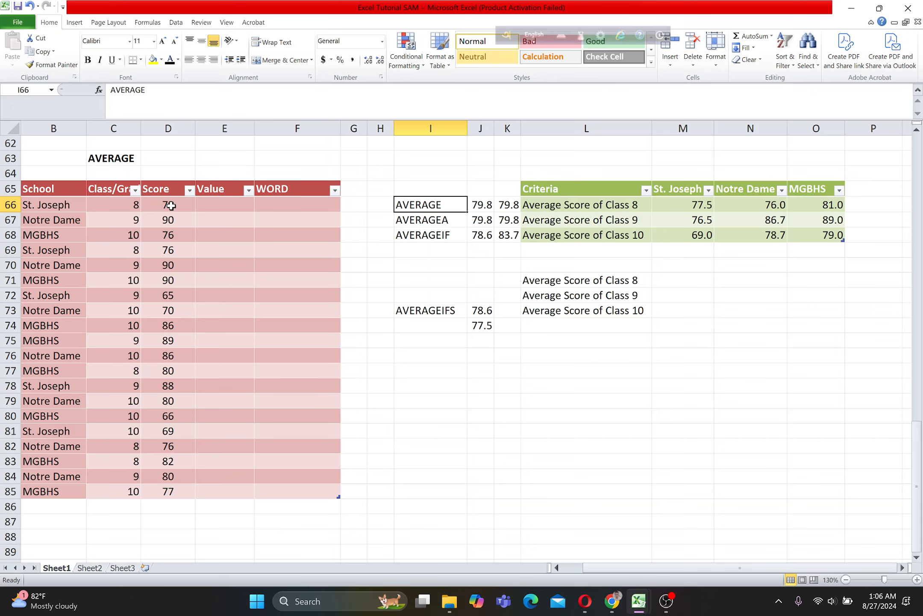
{"action": "left_click_drag", "start_coordinate": [171, 205], "coordinate": [174, 248]}
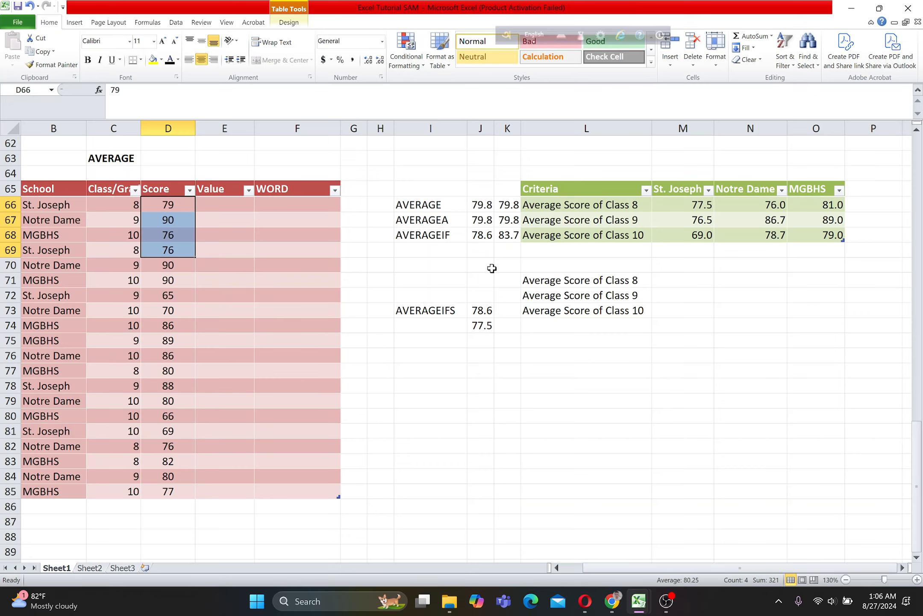
{"action": "left_click", "coordinate": [487, 205]}
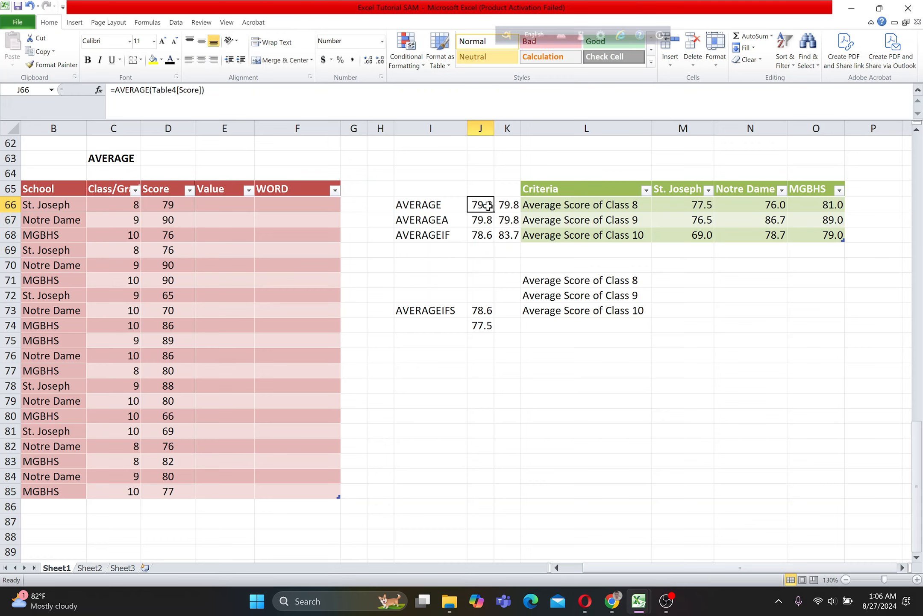
{"action": "left_click", "coordinate": [509, 205]}
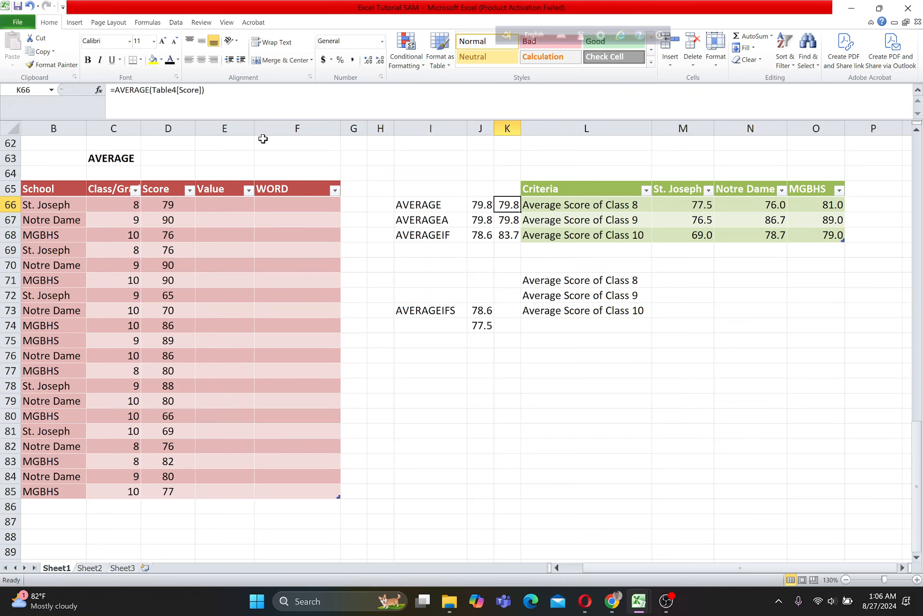
{"action": "type", "text": "="}
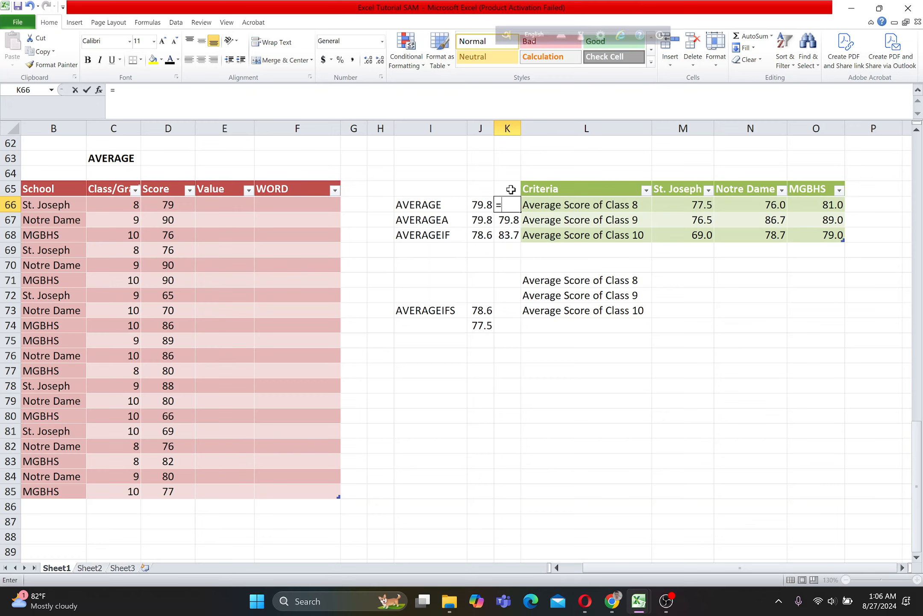
{"action": "type", "text": "aver"}
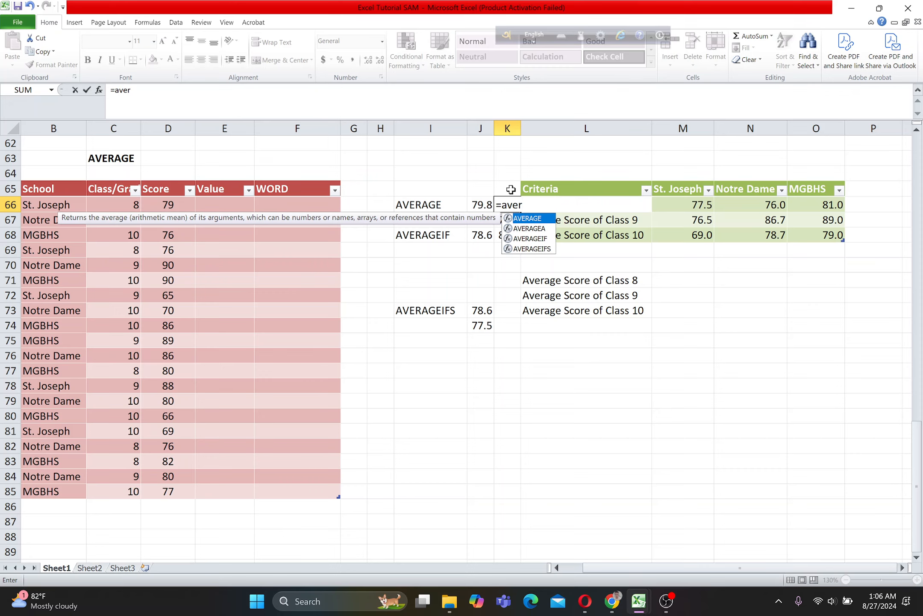
{"action": "double_click", "coordinate": [524, 218]}
{"action": "left_click", "coordinate": [171, 204]}
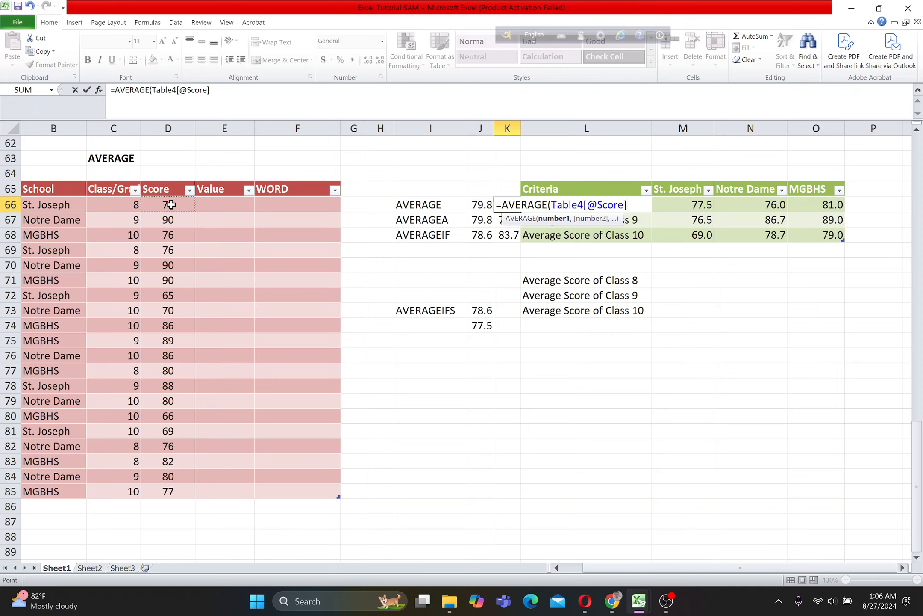
{"action": "key", "text": "ctrl+shift+Down"}
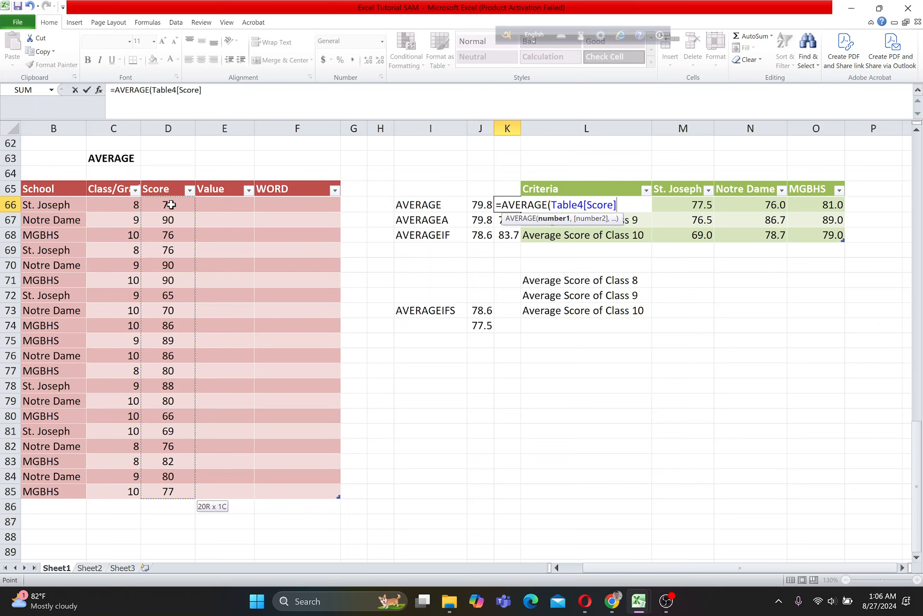
{"action": "type", "text": ")"}
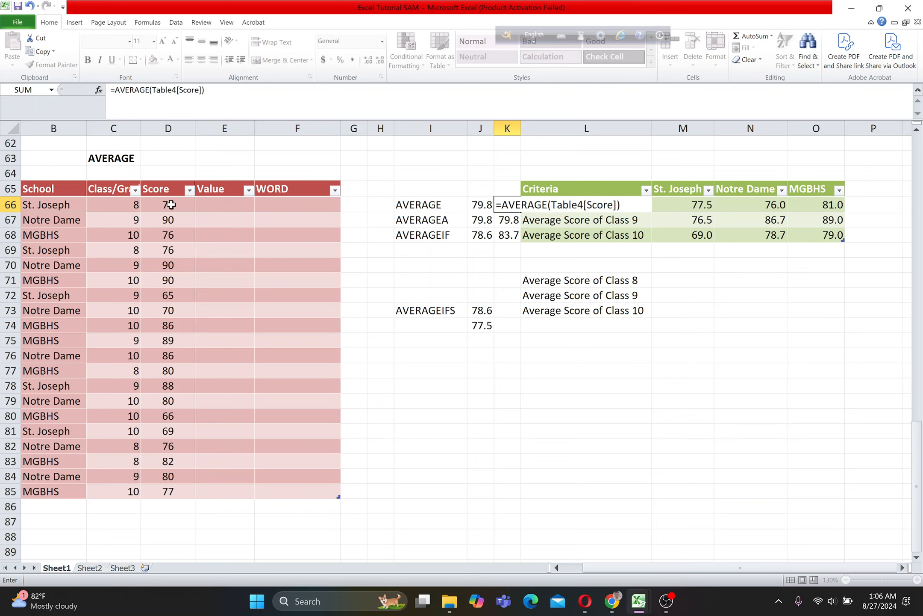
{"action": "key", "text": "Return"}
Compare the AVERAGE formula in K66 with the score cells D66 to D85 it covers
{"action": "left_click_drag", "start_coordinate": [171, 205], "coordinate": [188, 493]}
{"action": "left_click", "coordinate": [508, 204]}
{"action": "left_click_drag", "start_coordinate": [184, 204], "coordinate": [188, 491]}
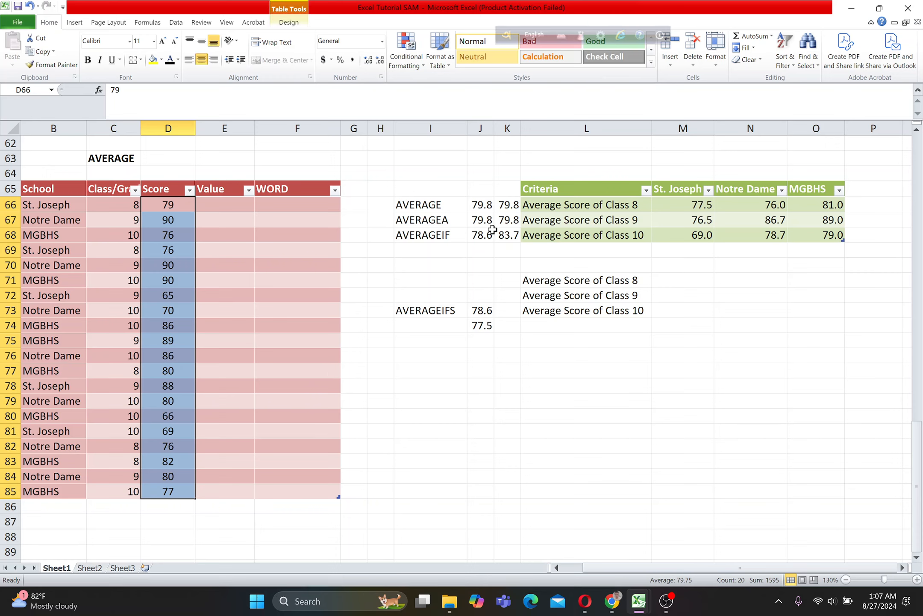
{"action": "left_click", "coordinate": [505, 206]}
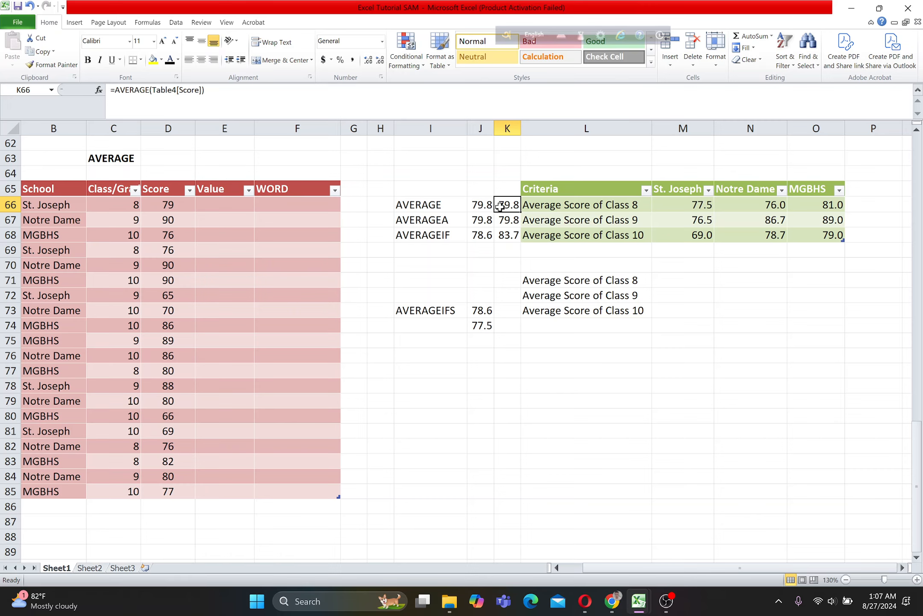
{"action": "left_click_drag", "start_coordinate": [176, 209], "coordinate": [171, 250]}
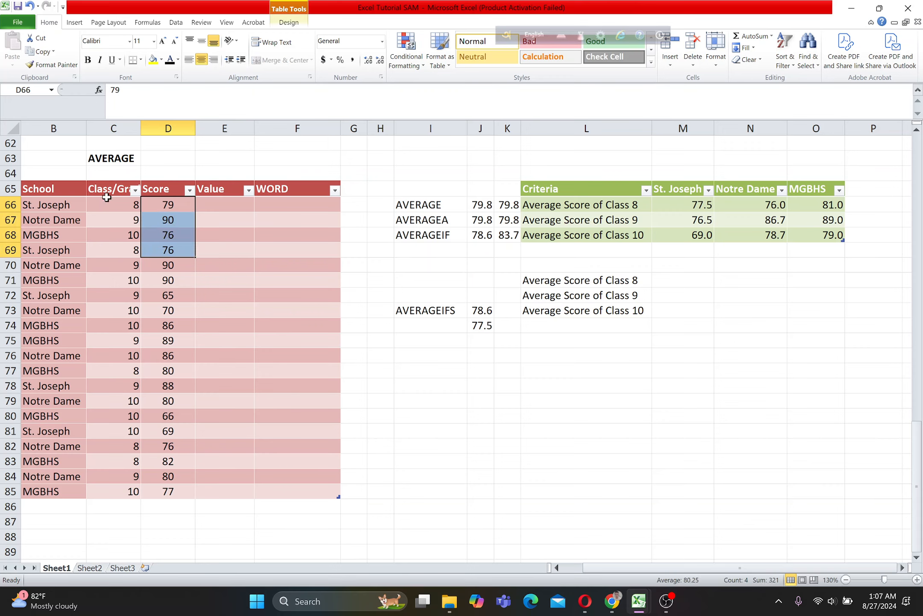
Examine how the School, Class/Grade and Score columns of the table relate to each other
{"action": "left_click", "coordinate": [60, 189]}
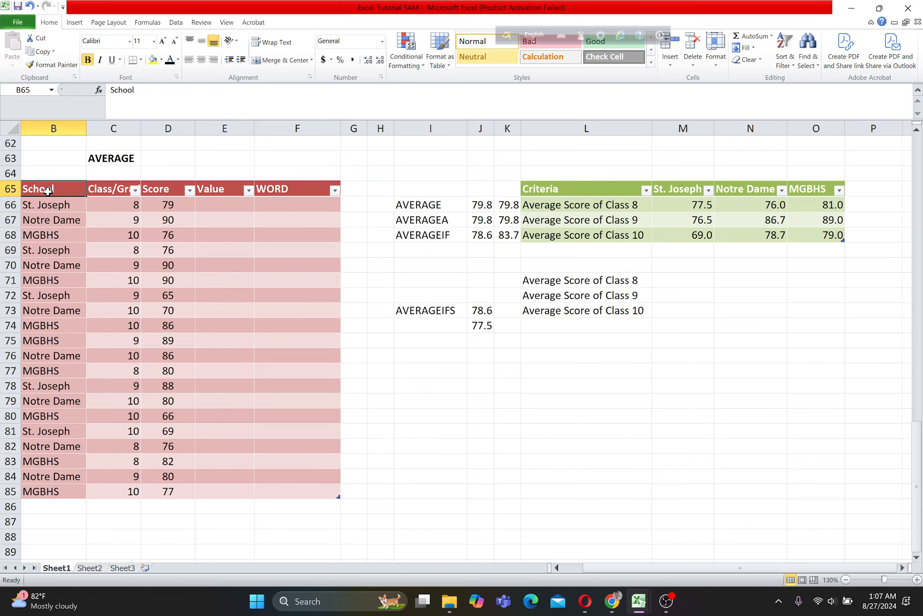
{"action": "left_click", "coordinate": [118, 191]}
{"action": "left_click", "coordinate": [119, 205]}
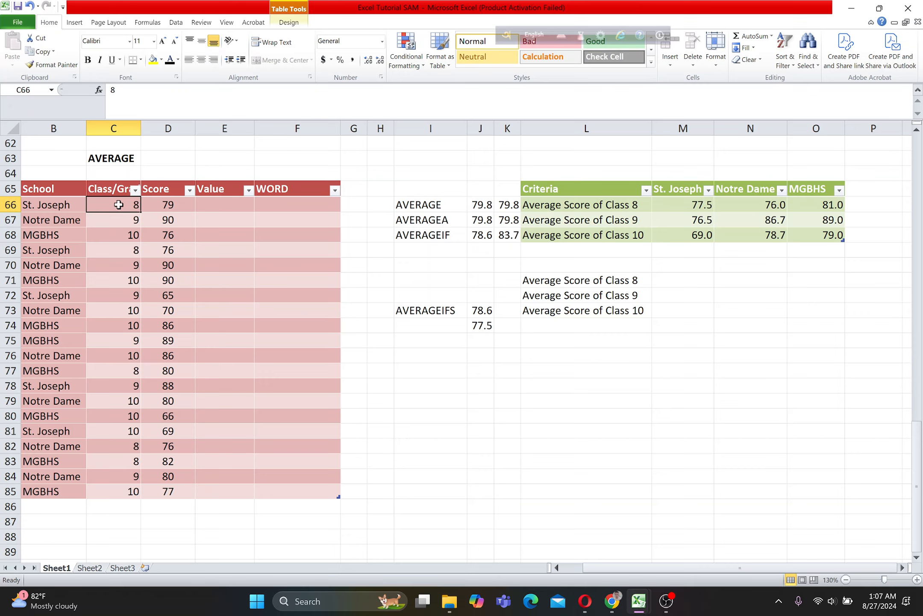
{"action": "key", "text": "shift+Down"}
{"action": "key", "text": "shift+Down"}
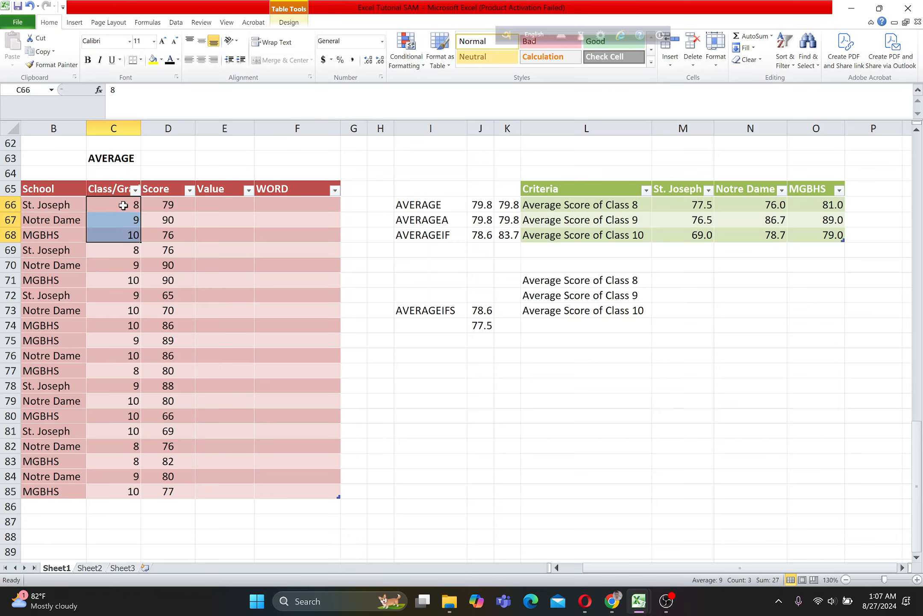
{"action": "left_click", "coordinate": [123, 206]}
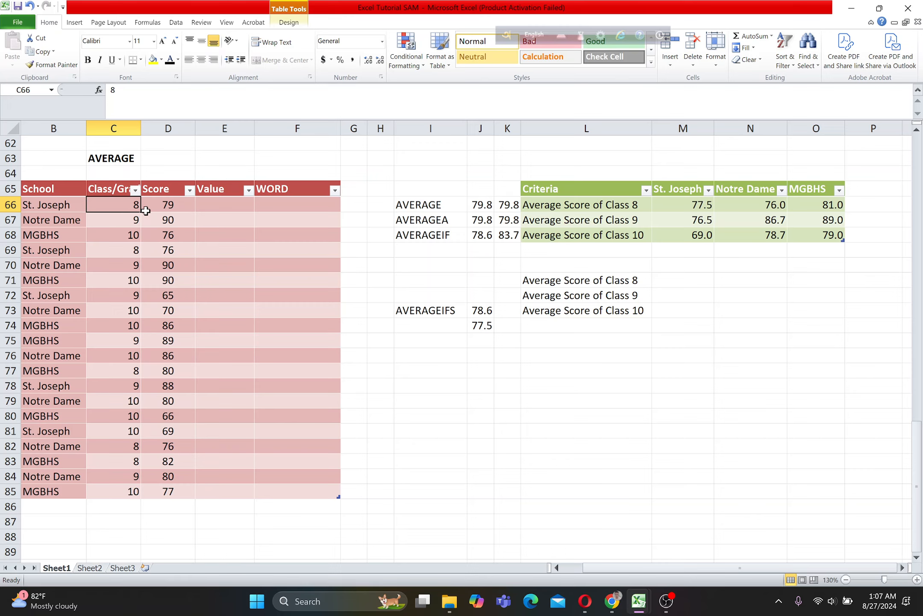
{"action": "left_click", "coordinate": [53, 207]}
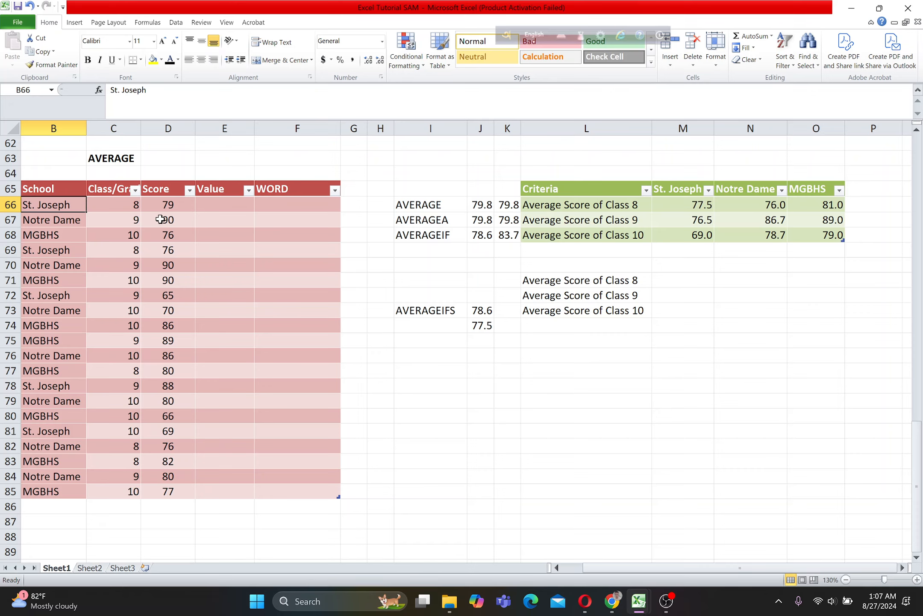
{"action": "left_click", "coordinate": [177, 222]}
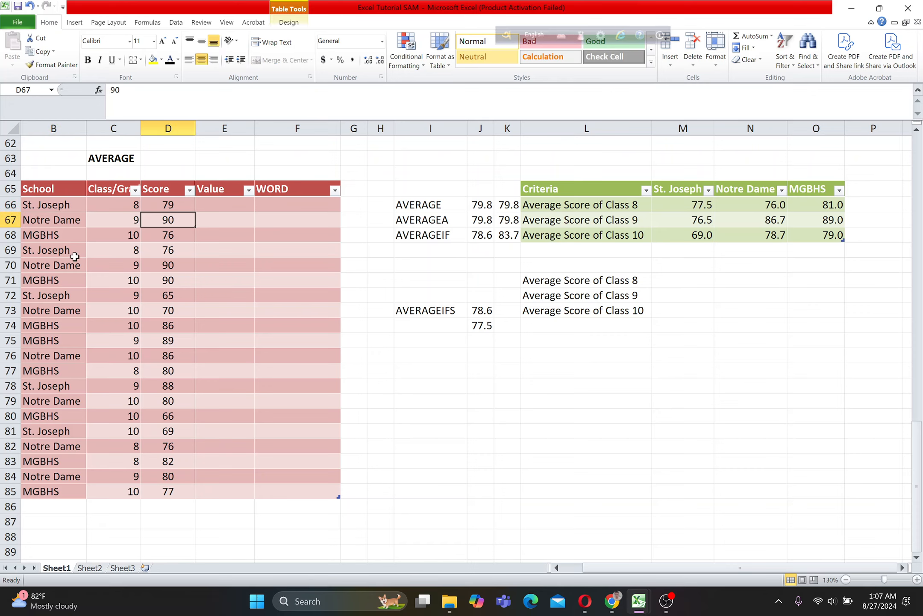
{"action": "left_click_drag", "start_coordinate": [53, 207], "coordinate": [54, 310]}
{"action": "left_click_drag", "start_coordinate": [109, 201], "coordinate": [106, 301]}
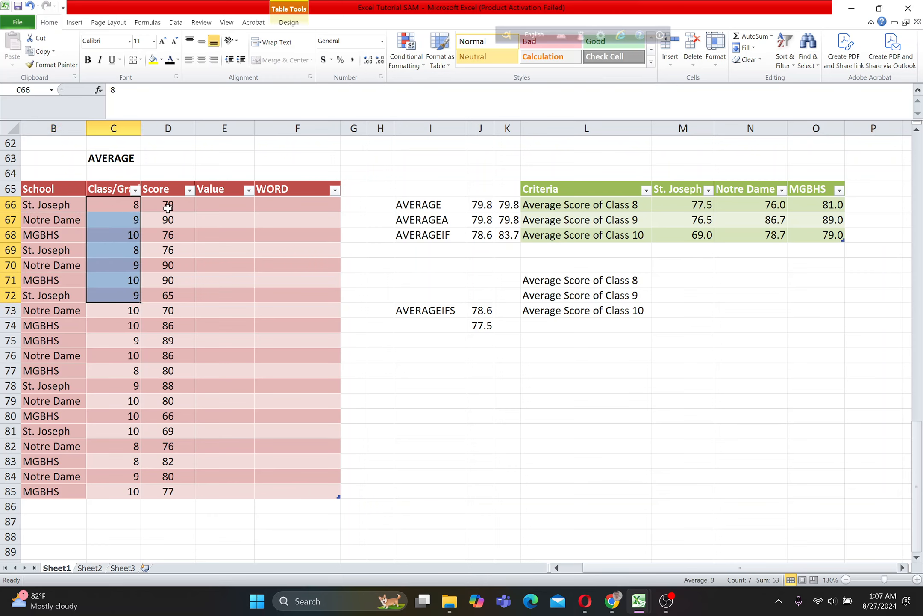
{"action": "left_click_drag", "start_coordinate": [168, 208], "coordinate": [168, 297]}
{"action": "left_click_drag", "start_coordinate": [70, 204], "coordinate": [155, 311]}
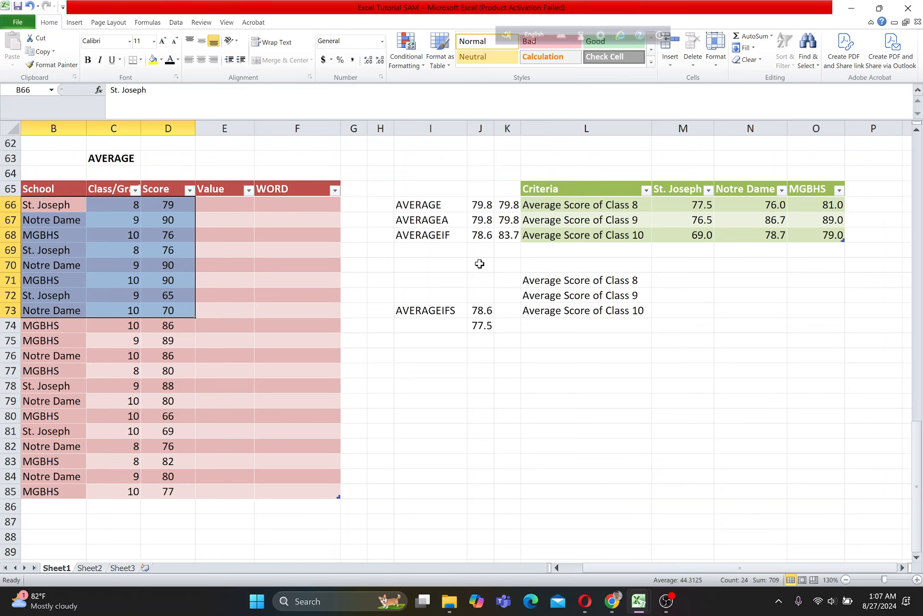
{"action": "left_click", "coordinate": [113, 214]}
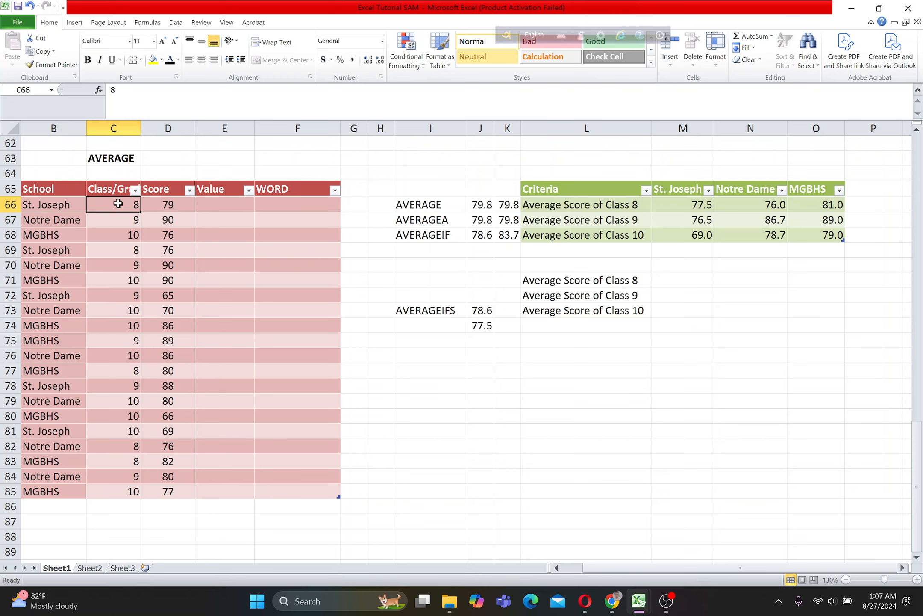
{"action": "left_click", "coordinate": [122, 219]}
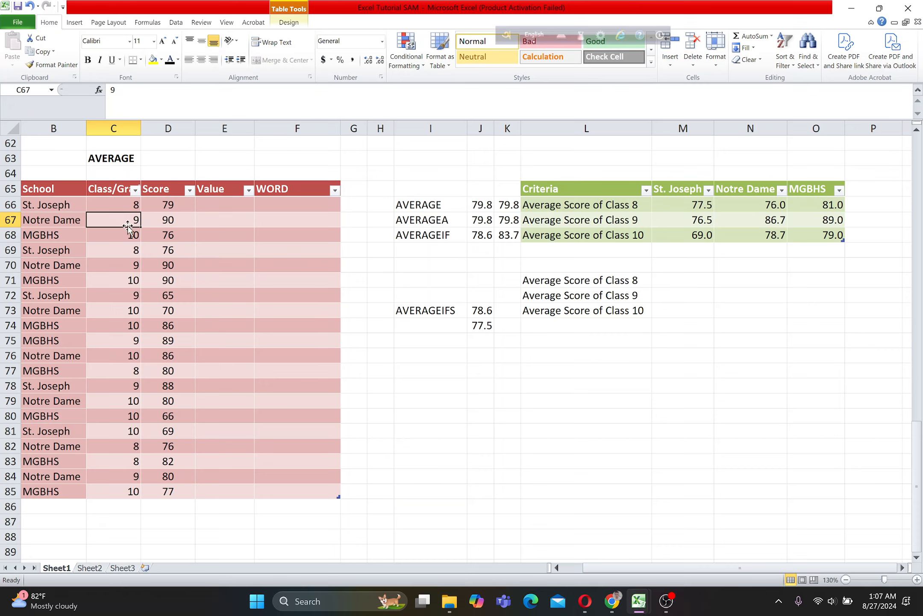
Inspect the existing AVERAGEIF example in J68 to see its range, criterion and average range
{"action": "left_click", "coordinate": [429, 236]}
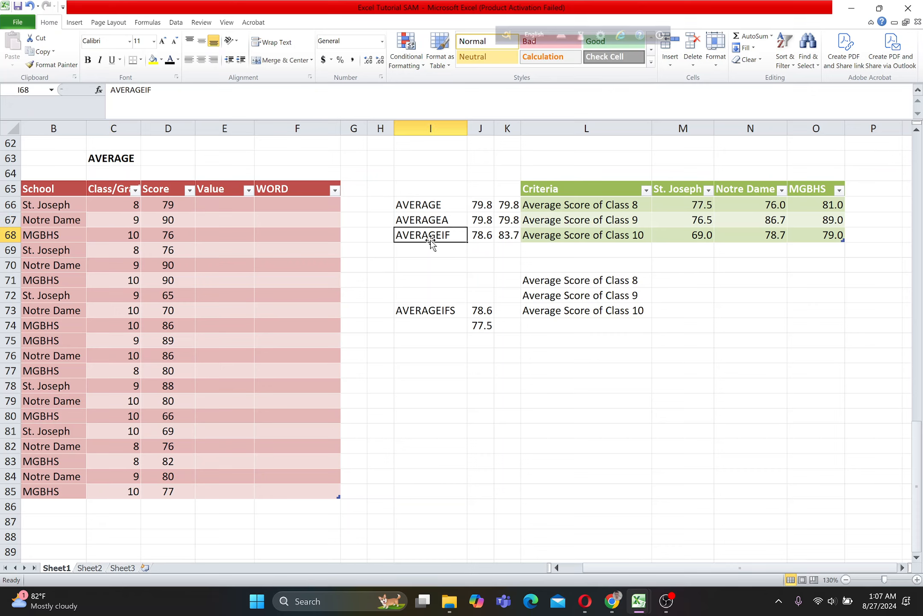
{"action": "left_click", "coordinate": [478, 235]}
{"action": "key", "text": "Right"}
{"action": "key", "text": "Left"}
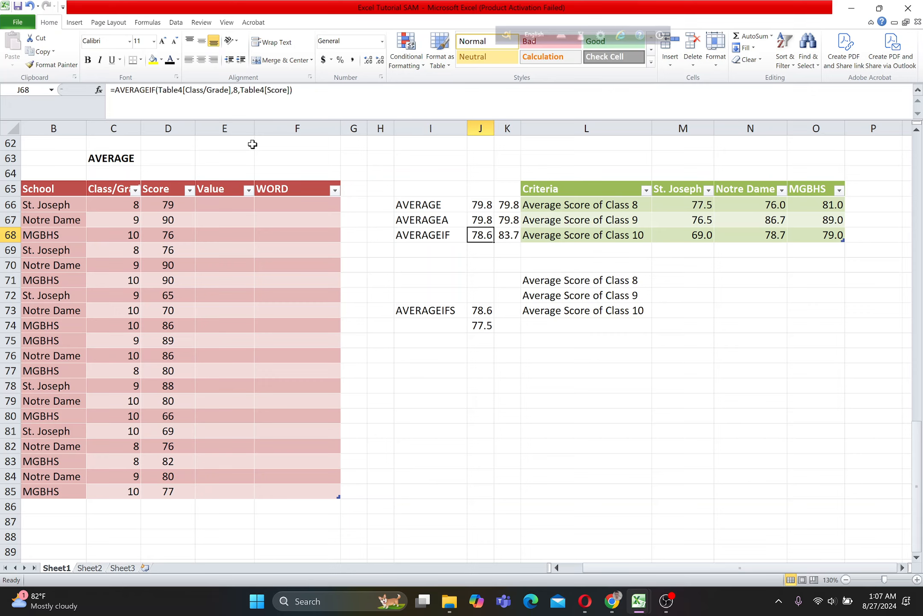
{"action": "left_click", "coordinate": [480, 250]}
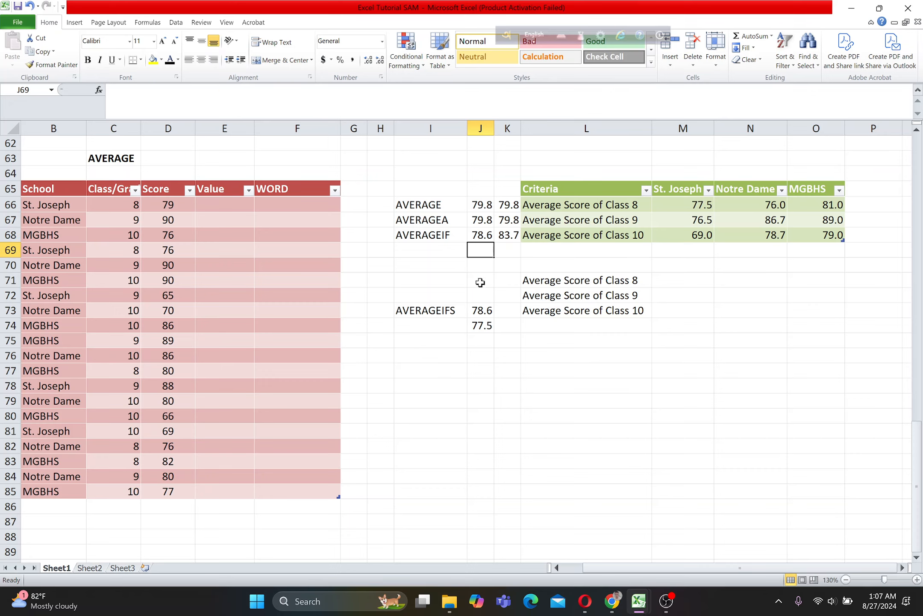
{"action": "left_click", "coordinate": [445, 236]}
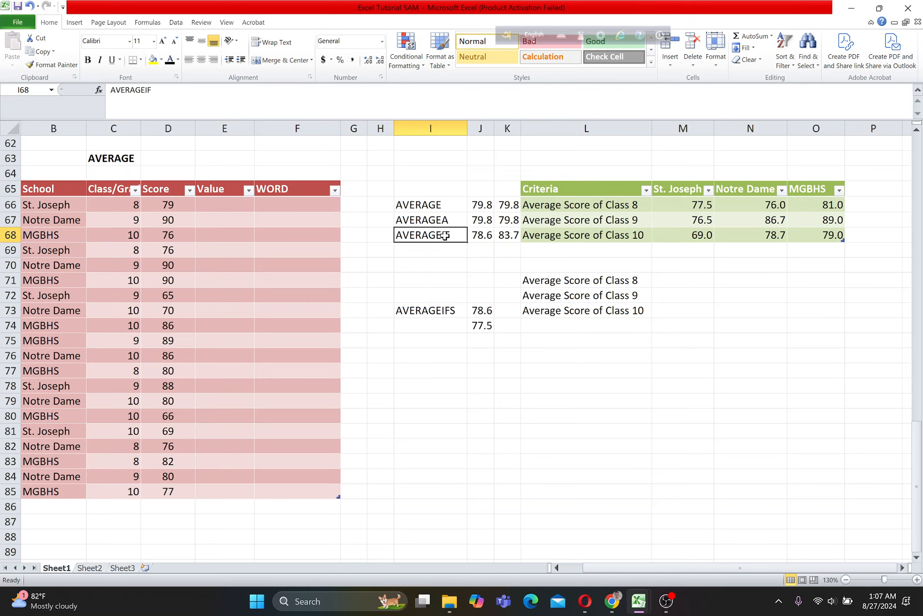
Label cell H69 as "grade 9"
{"action": "left_click", "coordinate": [383, 253]}
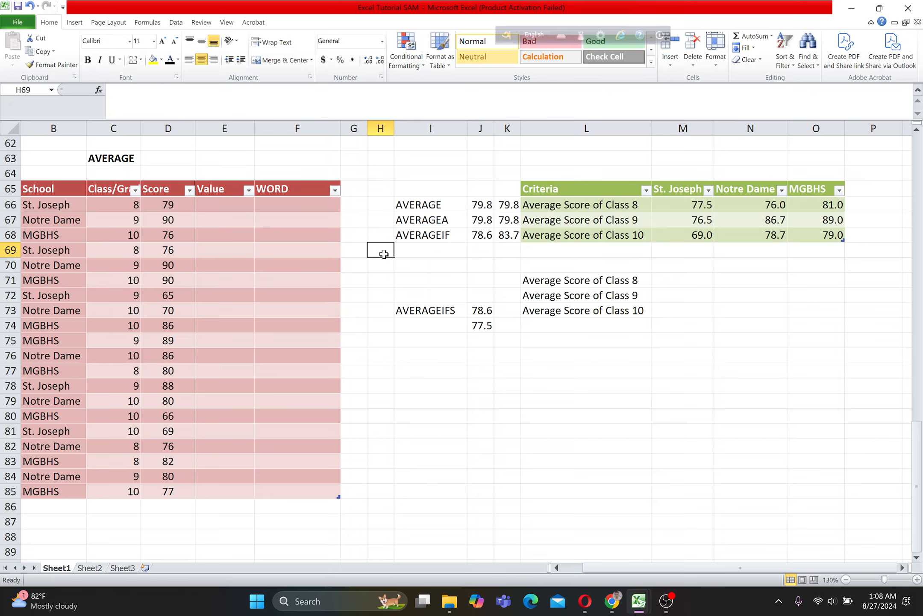
{"action": "type", "text": "Not"}
{"action": "key", "text": "BackSpace"}
{"action": "key", "text": "BackSpace"}
{"action": "key", "text": "BackSpace"}
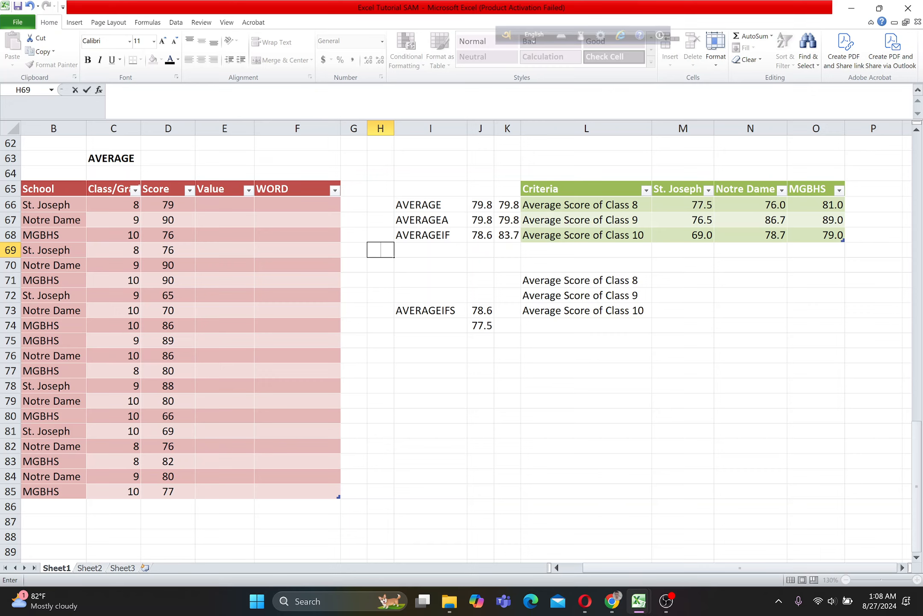
{"action": "type", "text": "grade 9"}
{"action": "key", "text": "Return"}
Enter "average" in I69 and widen column H so that the grade label fits
{"action": "key", "text": "Right"}
{"action": "key", "text": "Up"}
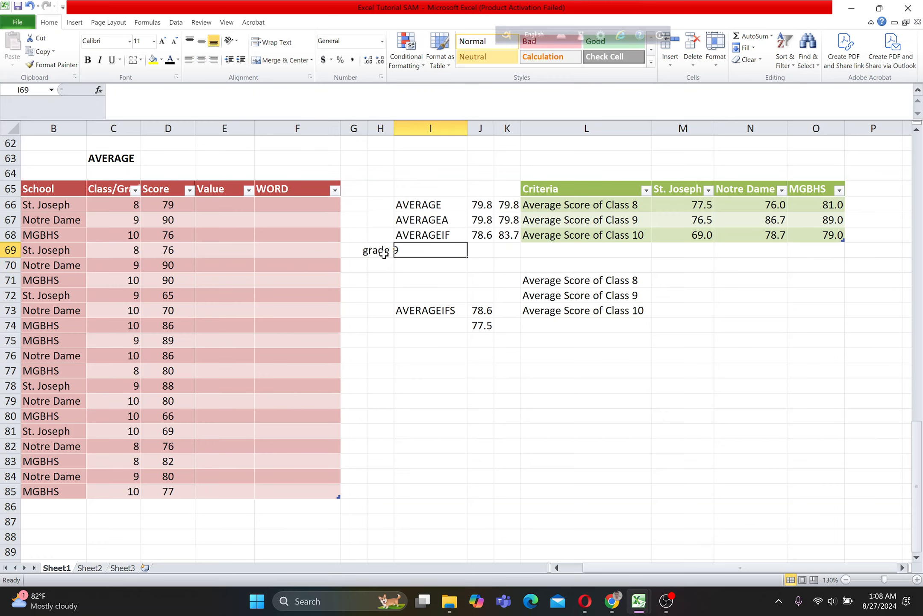
{"action": "type", "text": "averg"}
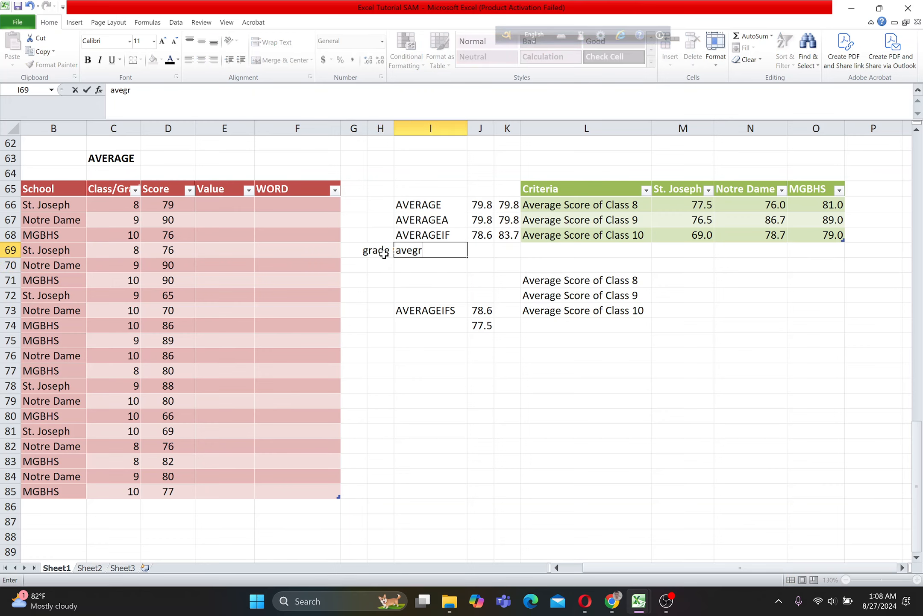
{"action": "key", "text": "BackSpace"}
{"action": "key", "text": "BackSpace"}
{"action": "type", "text": "rage"}
{"action": "key", "text": "Return"}
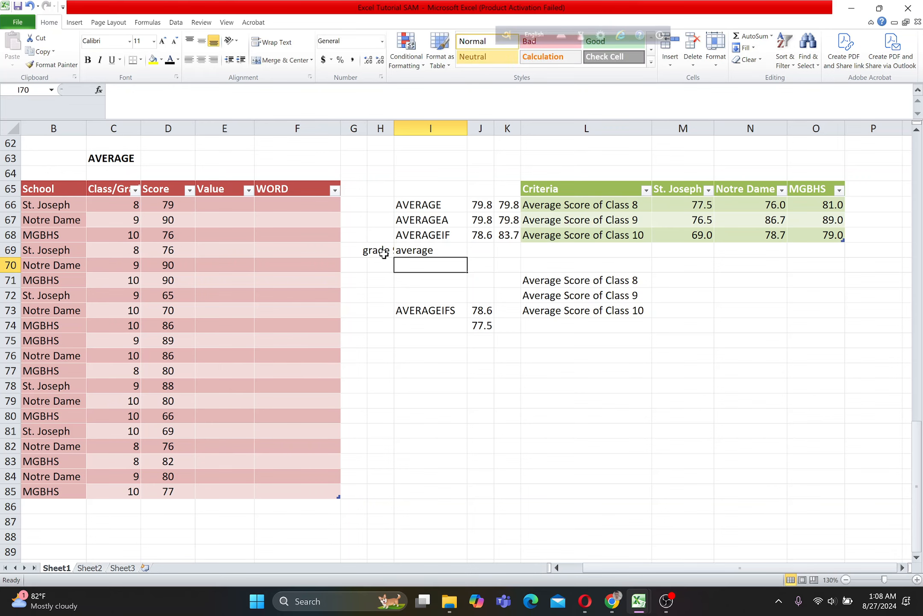
{"action": "left_click_drag", "start_coordinate": [393, 132], "coordinate": [425, 137]}
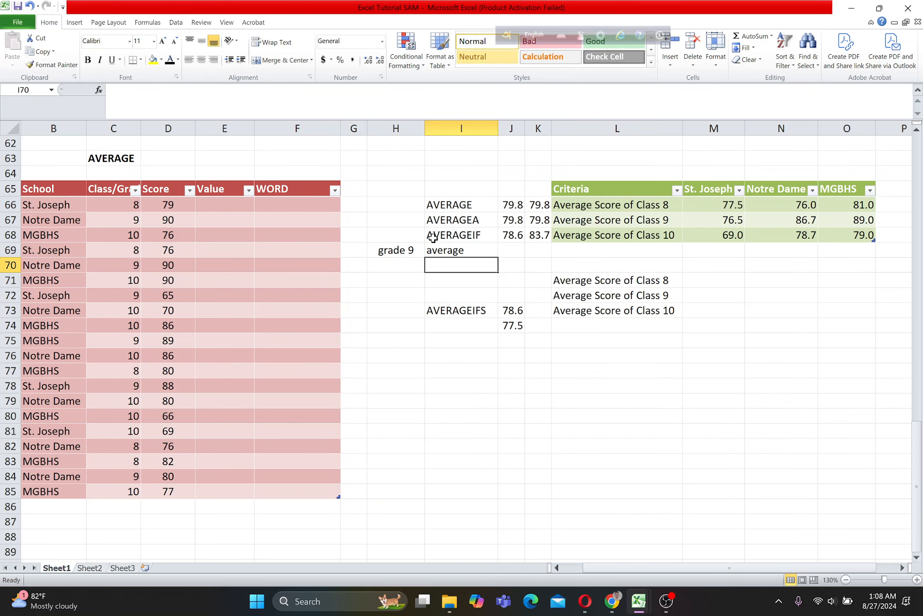
Calculate the grade 9 average in J69 with AVERAGEIF, using the Class/Grade column as range, 9 as criterion and the Score column as average range
{"action": "left_click", "coordinate": [507, 252]}
{"action": "type", "text": "="}
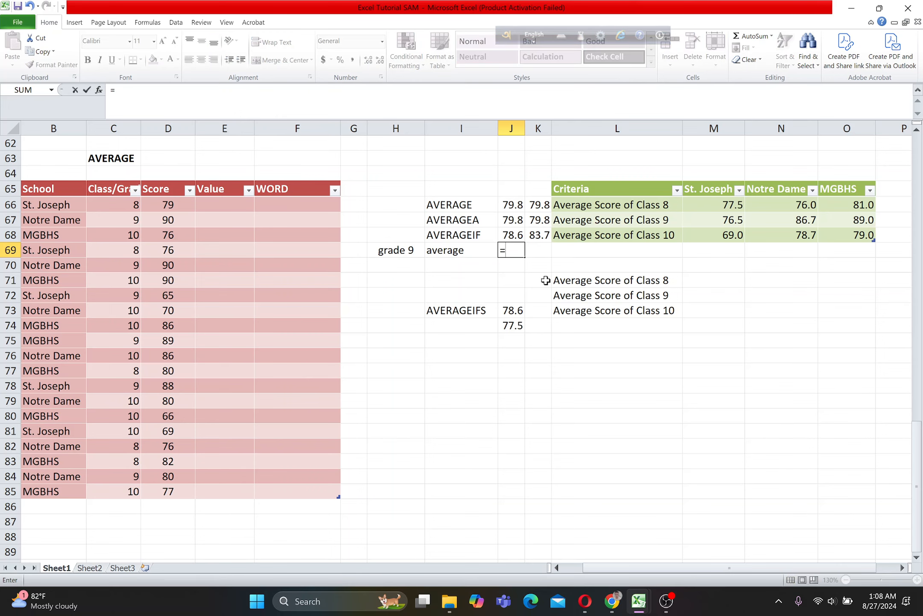
{"action": "type", "text": "average"}
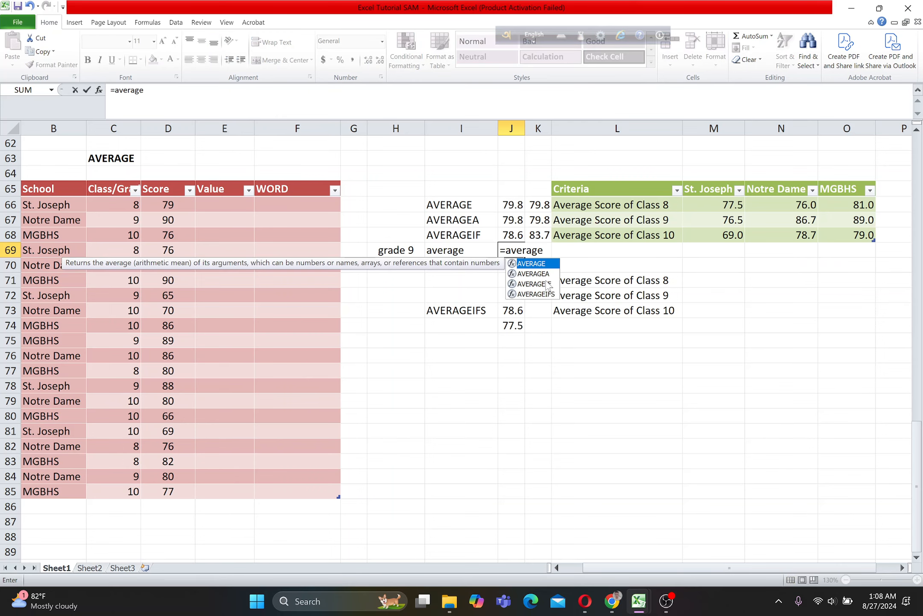
{"action": "type", "text": "if"}
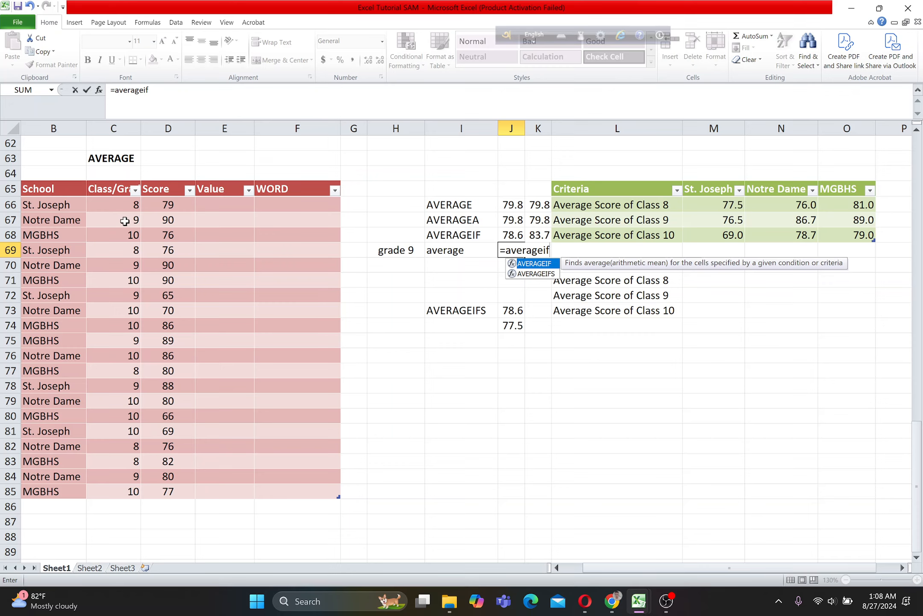
{"action": "key", "text": "Tab"}
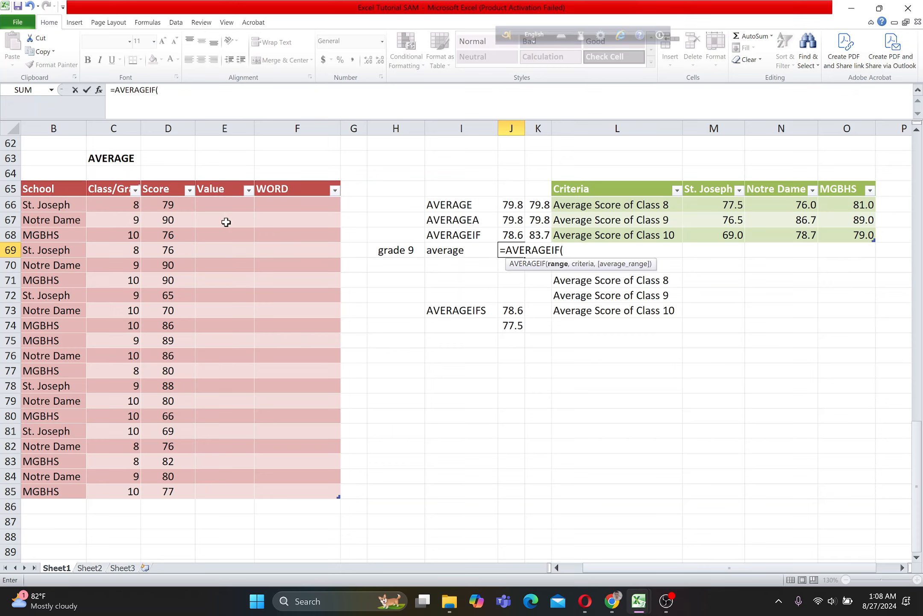
{"action": "left_click", "coordinate": [119, 205]}
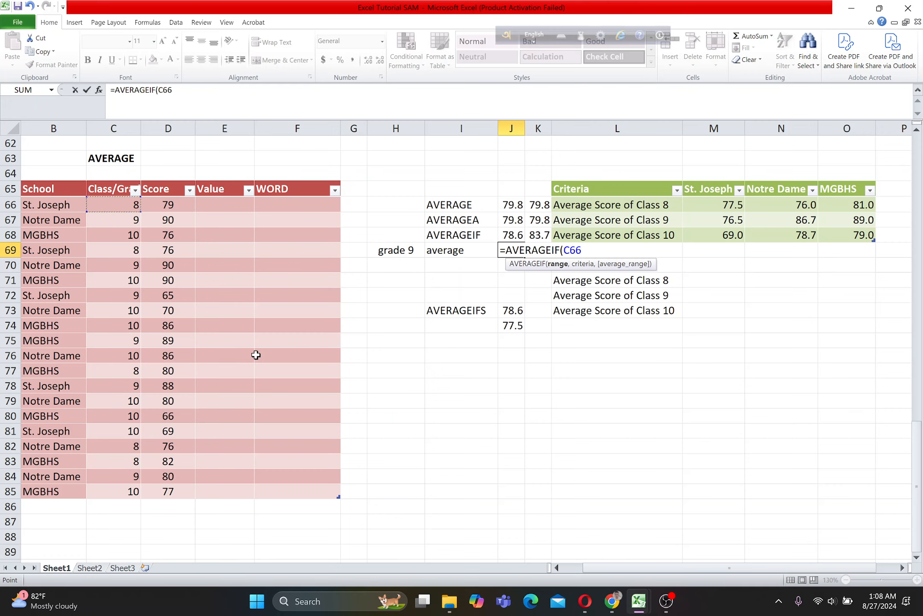
{"action": "key", "text": "ctrl+shift+Down"}
{"action": "type", "text": ","}
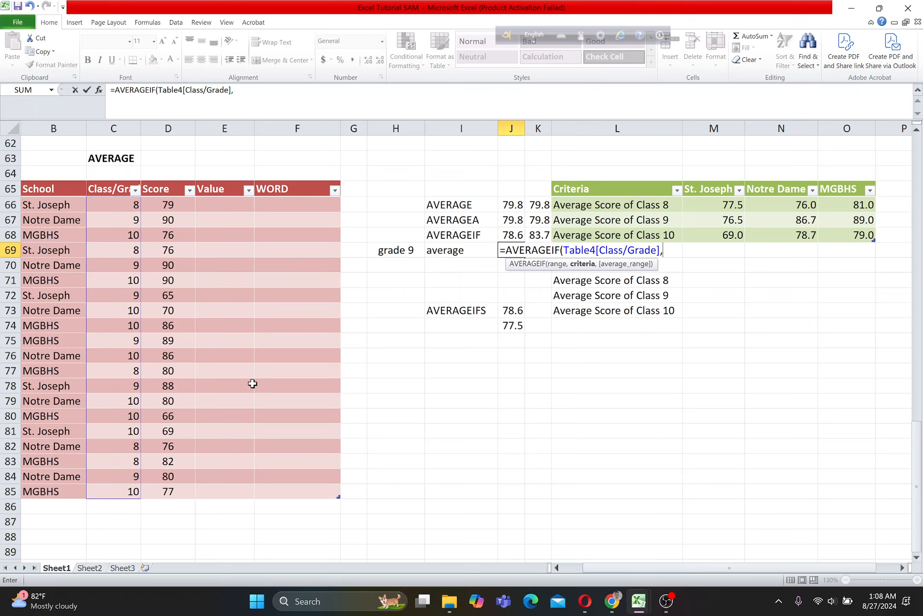
{"action": "type", "text": "9,"}
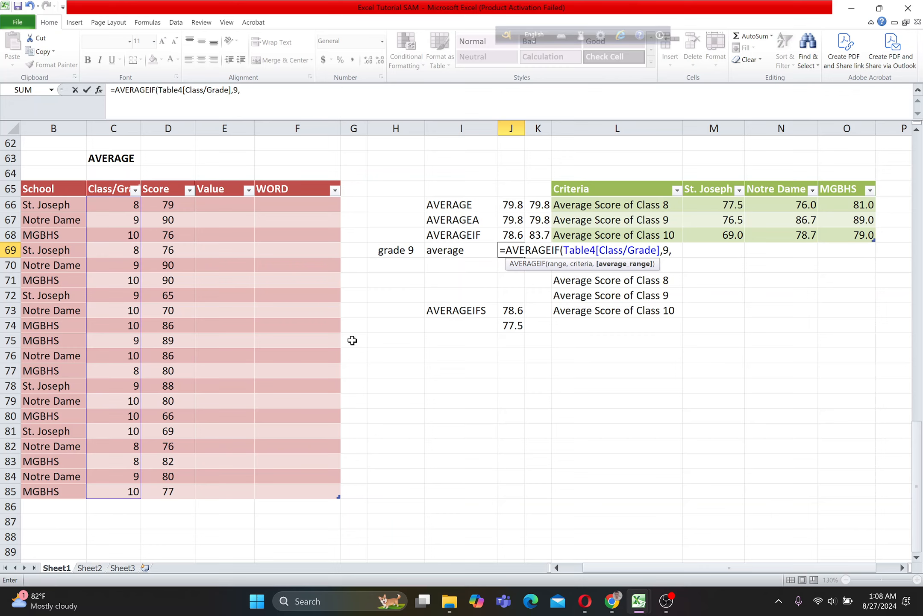
{"action": "left_click", "coordinate": [170, 209]}
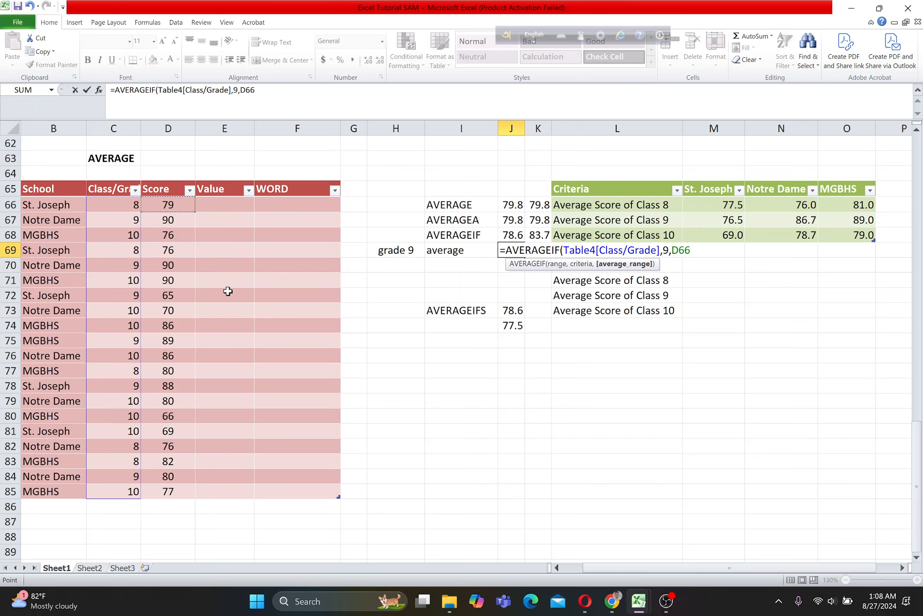
{"action": "key", "text": "ctrl+shift+Down"}
{"action": "key", "text": "Return"}
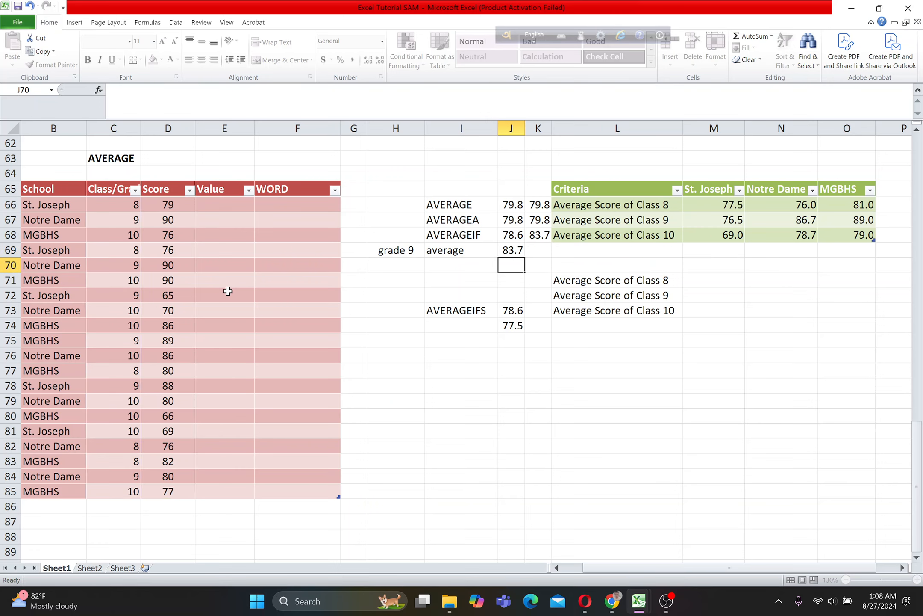
{"action": "left_click", "coordinate": [512, 253]}
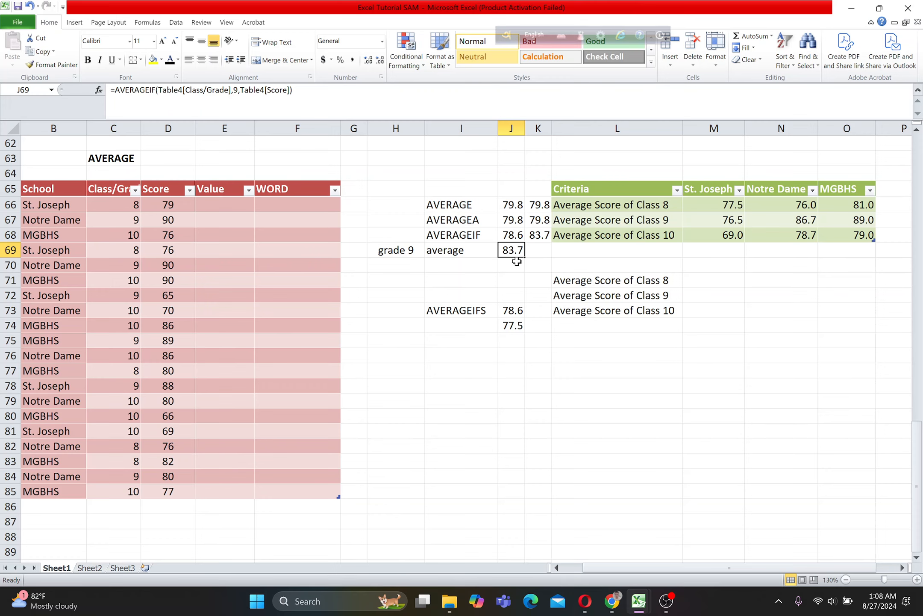
Fill the grade label down from H69 so H70 reads "grade 10", and enter "average" in I70
{"action": "left_click", "coordinate": [400, 249]}
{"action": "key", "text": "ctrl+c"}
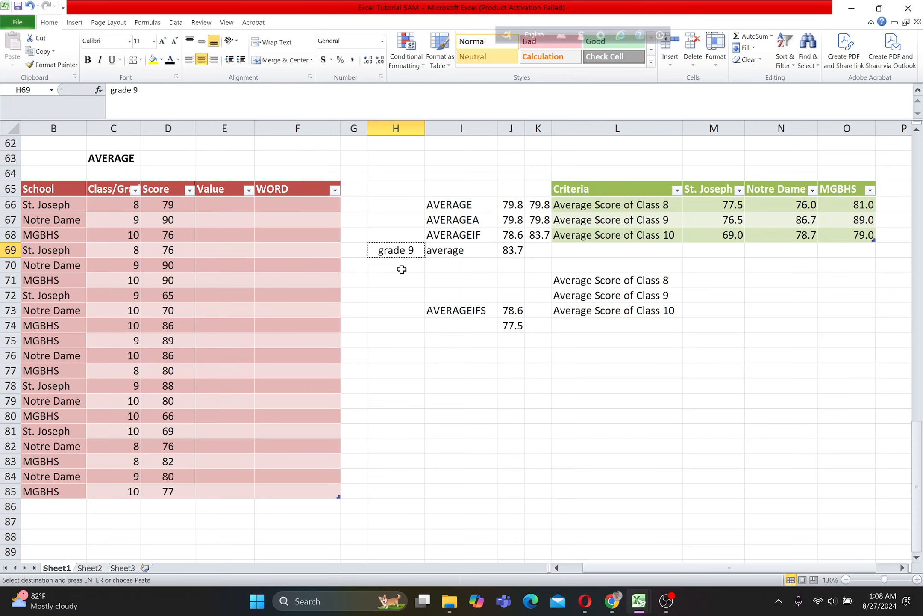
{"action": "key", "text": "Escape"}
{"action": "left_click_drag", "start_coordinate": [427, 257], "coordinate": [425, 270]}
{"action": "left_click", "coordinate": [441, 266]}
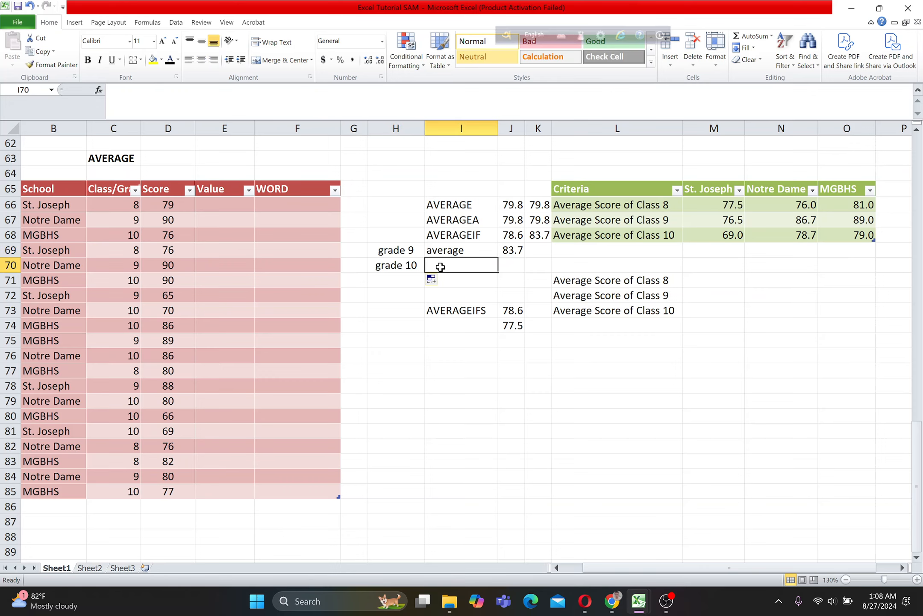
{"action": "type", "text": "average"}
{"action": "key", "text": "Tab"}
Calculate the grade 10 average in J70 with AVERAGEIF over the Class/Grade column, criterion 10, averaging the Score column
{"action": "type", "text": "="}
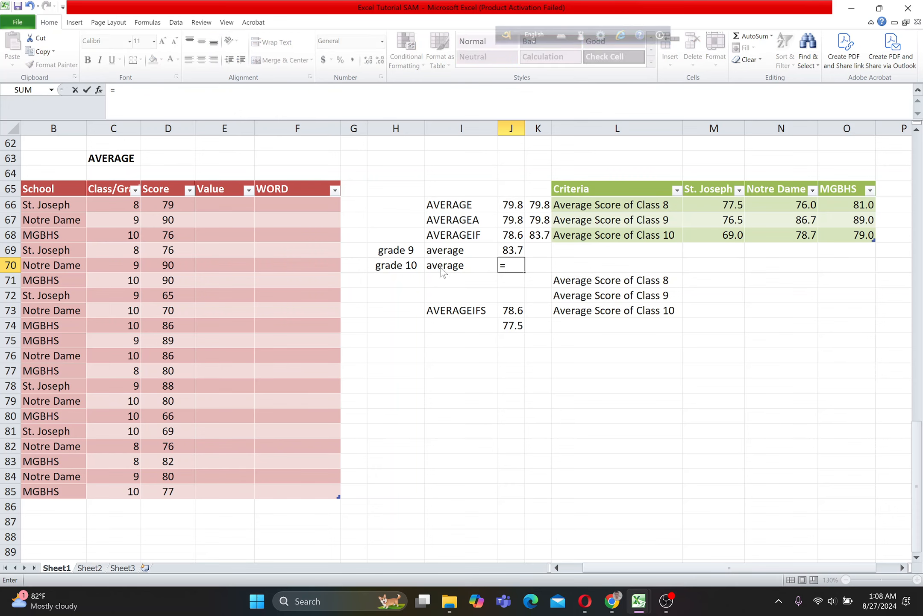
{"action": "type", "text": "averagei"}
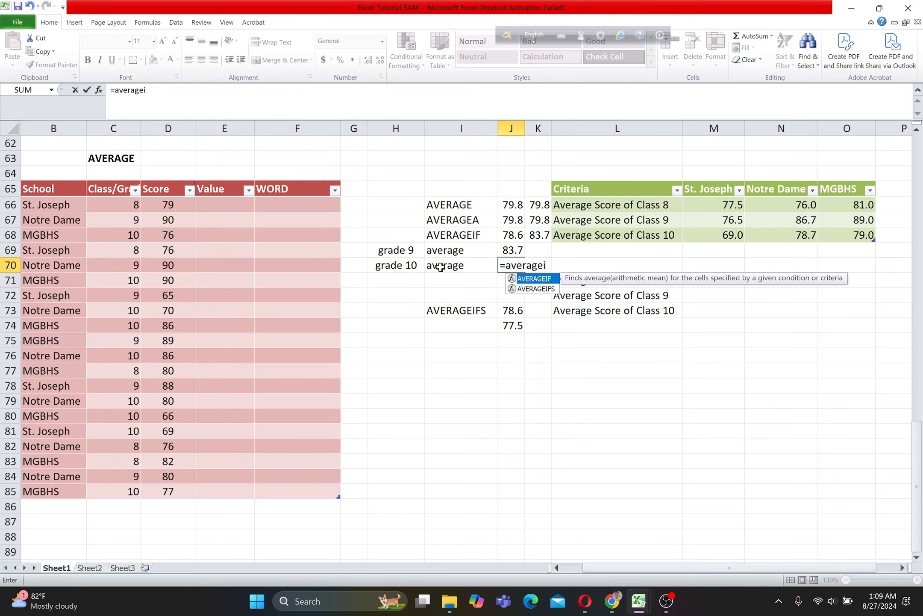
{"action": "type", "text": "f"}
{"action": "key", "text": "Tab"}
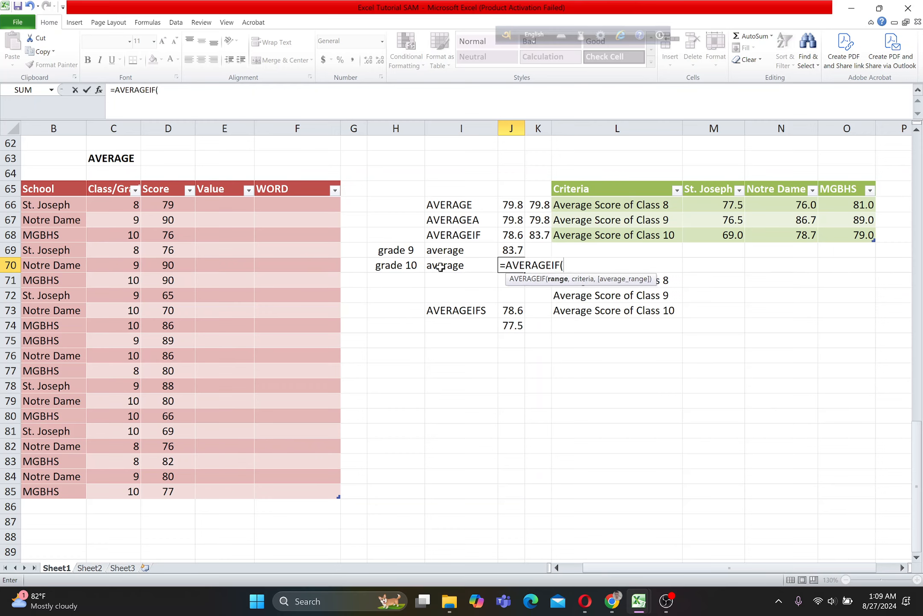
{"action": "left_click", "coordinate": [126, 206]}
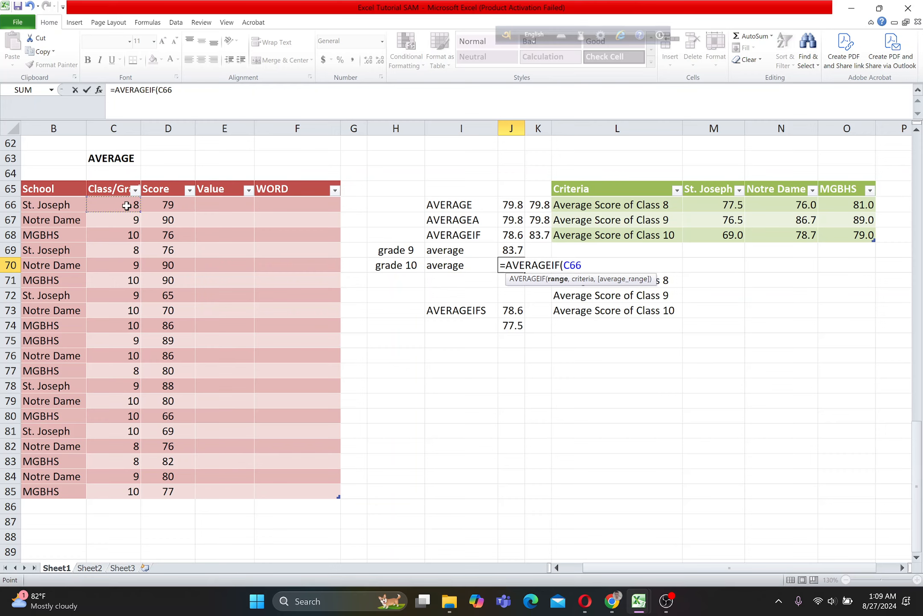
{"action": "key", "text": "ctrl+shift+Down"}
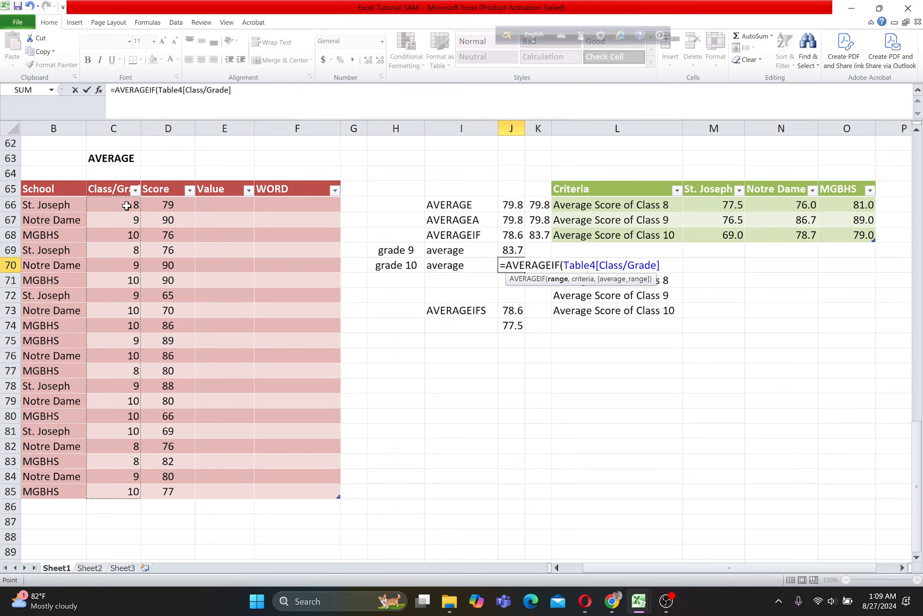
{"action": "type", "text": ",10,"}
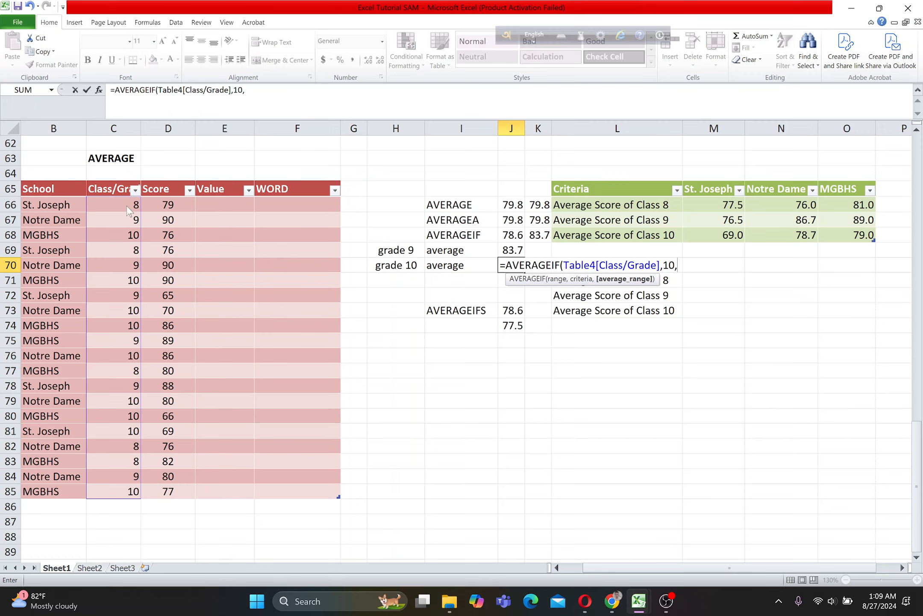
{"action": "left_click", "coordinate": [154, 202]}
{"action": "key", "text": "ctrl+shift+Down"}
{"action": "type", "text": ")"}
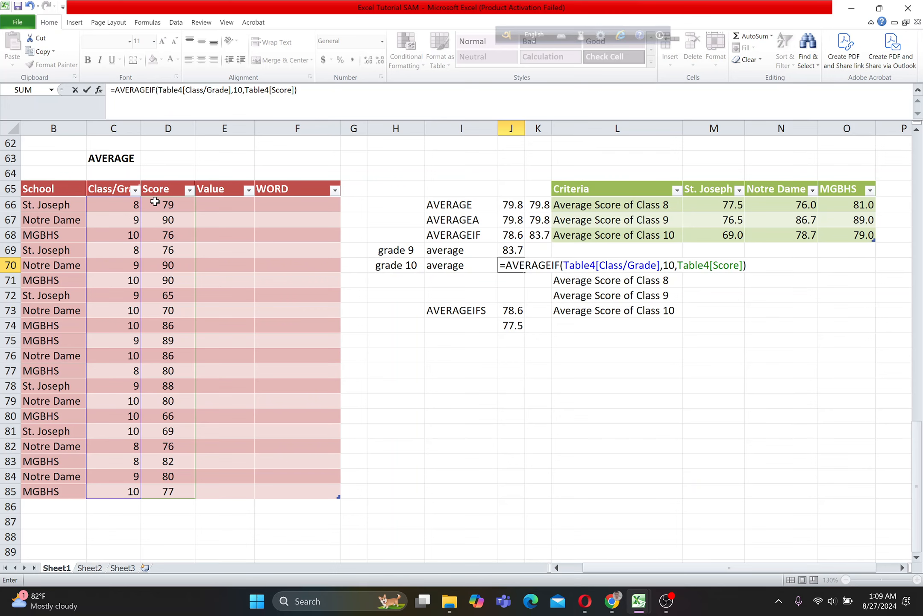
{"action": "key", "text": "Return"}
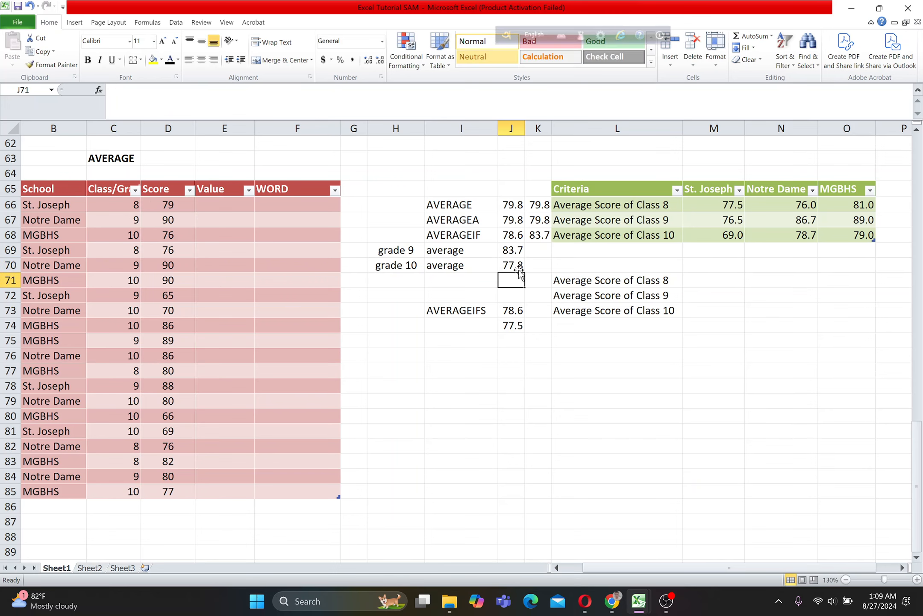
{"action": "left_click", "coordinate": [513, 265]}
Copy the "grade 9" label from H69 into H71 and edit the copy to "grade 8"
{"action": "left_click", "coordinate": [408, 280]}
{"action": "left_click", "coordinate": [404, 250]}
{"action": "key", "text": "ctrl+c"}
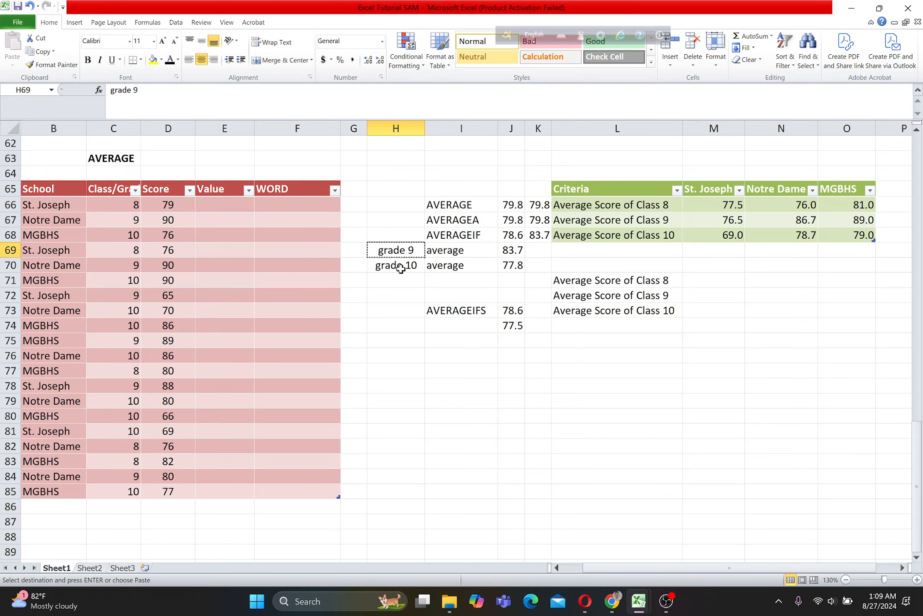
{"action": "left_click", "coordinate": [393, 279]}
{"action": "key", "text": "ctrl+v"}
{"action": "key", "text": "Escape"}
{"action": "key", "text": "F2"}
{"action": "key", "text": "BackSpace"}
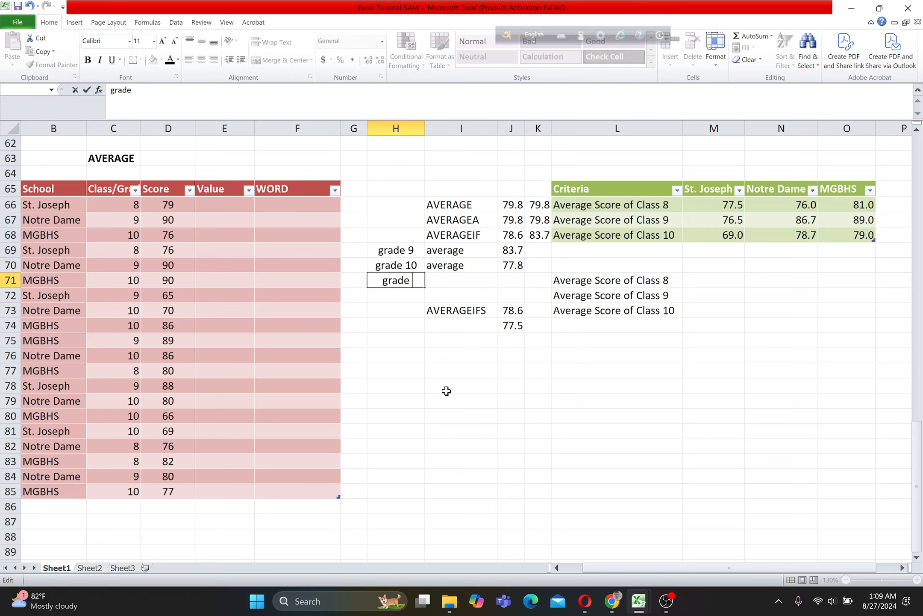
{"action": "type", "text": "8"}
{"action": "key", "text": "Return"}
Enter "average" in I71 beside the grade 8 label
{"action": "left_click", "coordinate": [470, 282]}
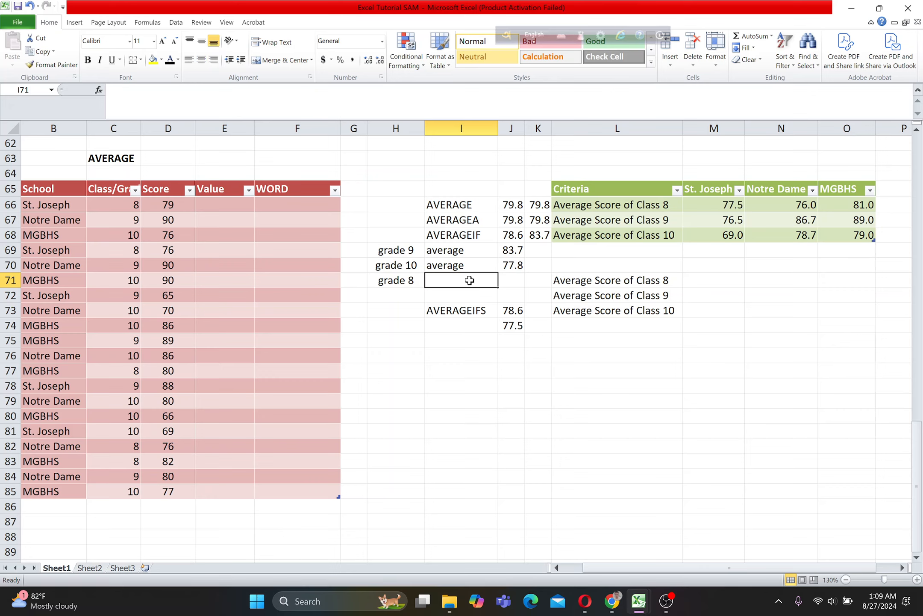
{"action": "type", "text": "average"}
{"action": "key", "text": "Tab"}
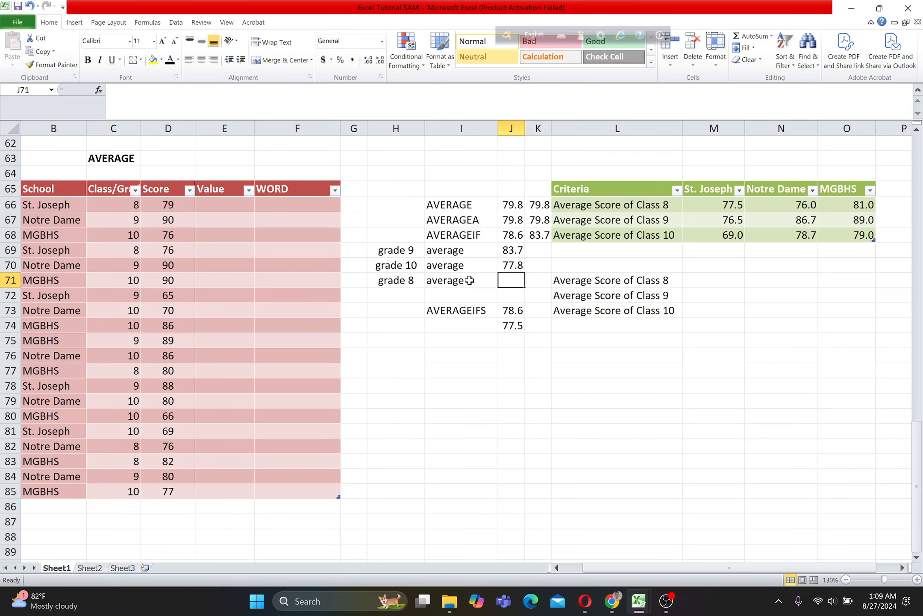
Enter =AVERAGE(Table4[Class/Grade],8,Table4[Score]) in J71 for the grade 8 row
{"action": "type", "text": "=averag"}
{"action": "key", "text": "Tab"}
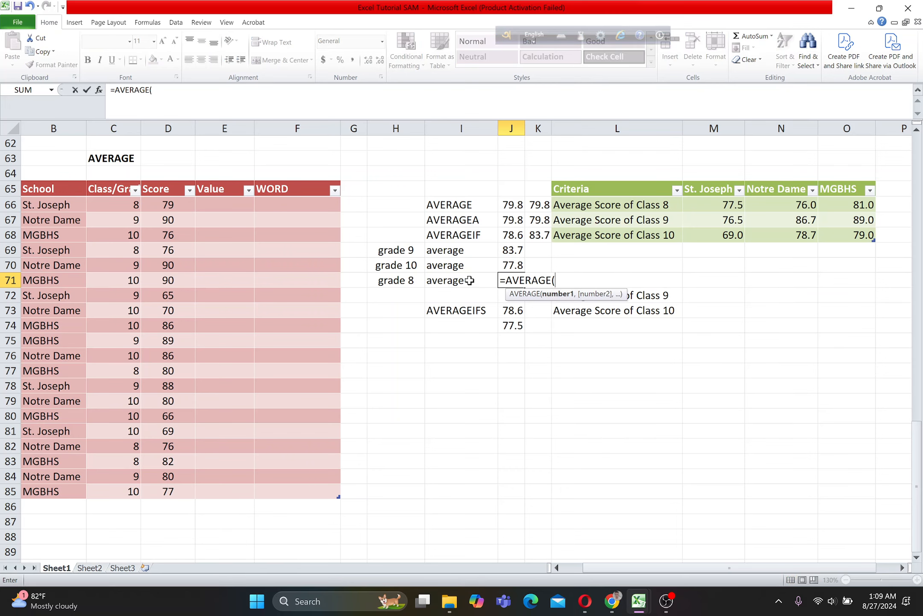
{"action": "left_click", "coordinate": [118, 202]}
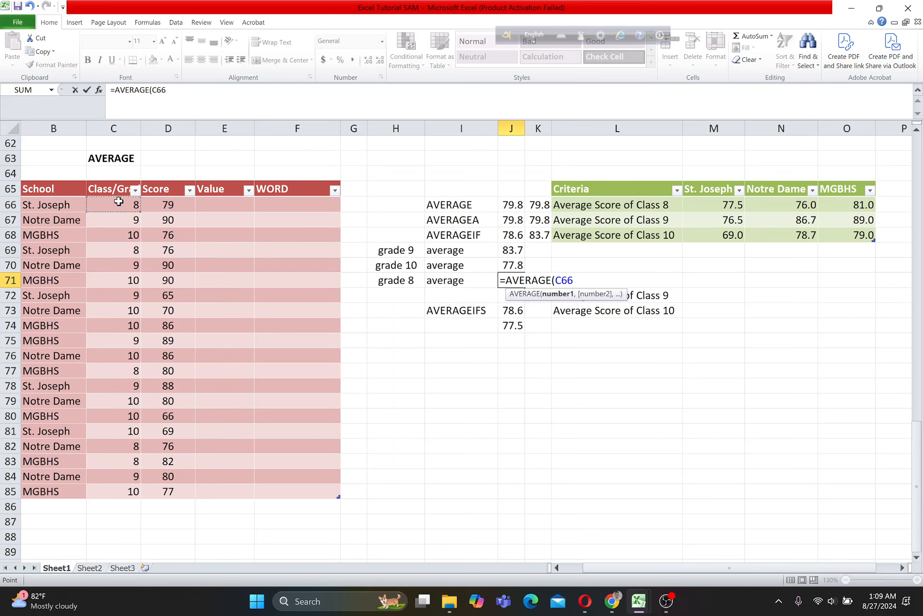
{"action": "key", "text": "ctrl+shift+Down"}
{"action": "type", "text": ",8,"}
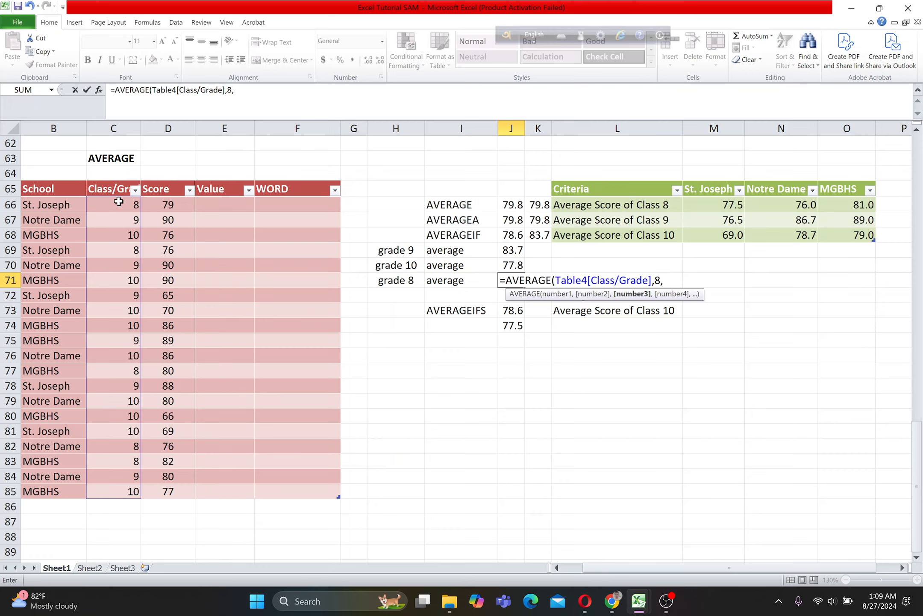
{"action": "left_click", "coordinate": [167, 206]}
{"action": "key", "text": "ctrl+shift+Down"}
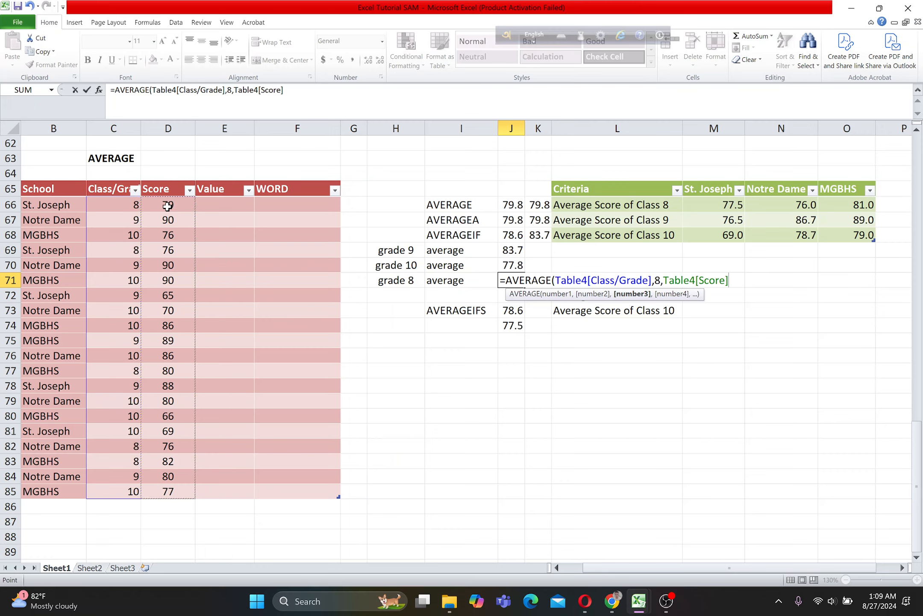
{"action": "type", "text": ")"}
{"action": "key", "text": "Return"}
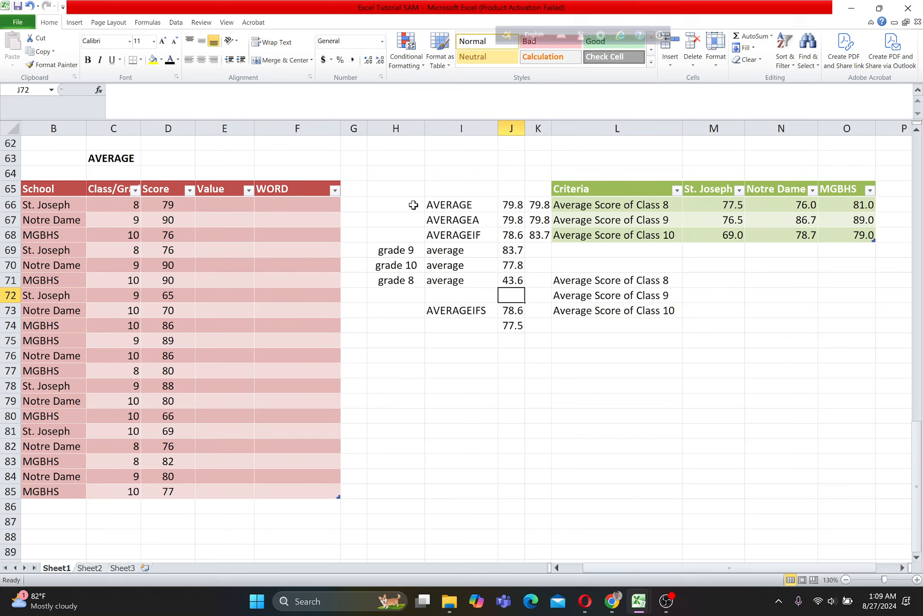
Inspect the arguments of the grade 8 formula in J71
{"action": "left_click", "coordinate": [511, 281]}
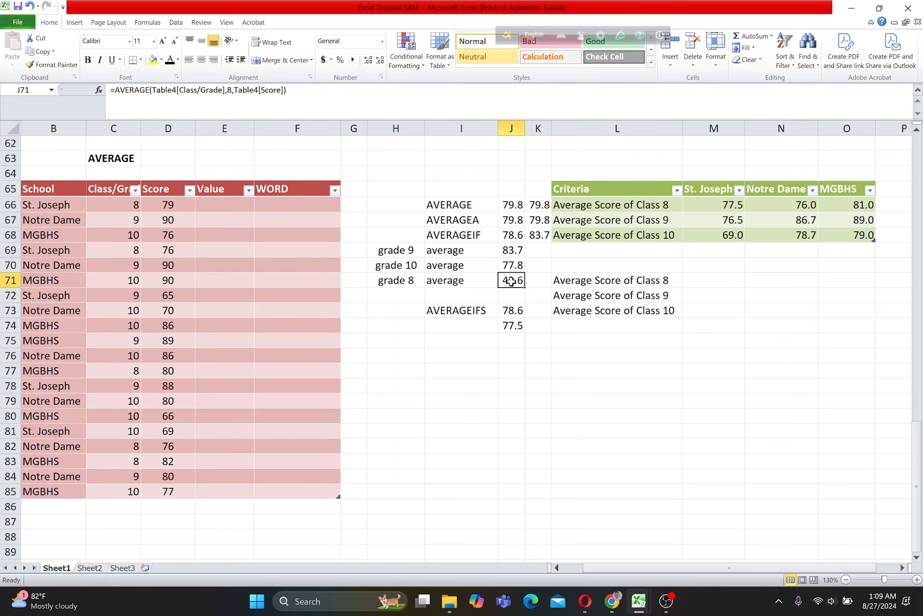
{"action": "double_click", "coordinate": [511, 281]}
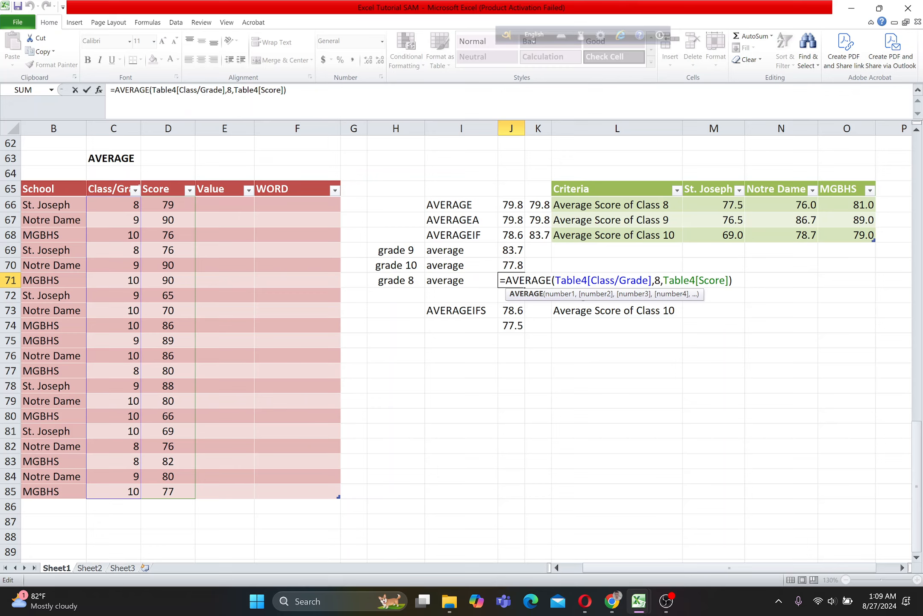
{"action": "key", "text": "Escape"}
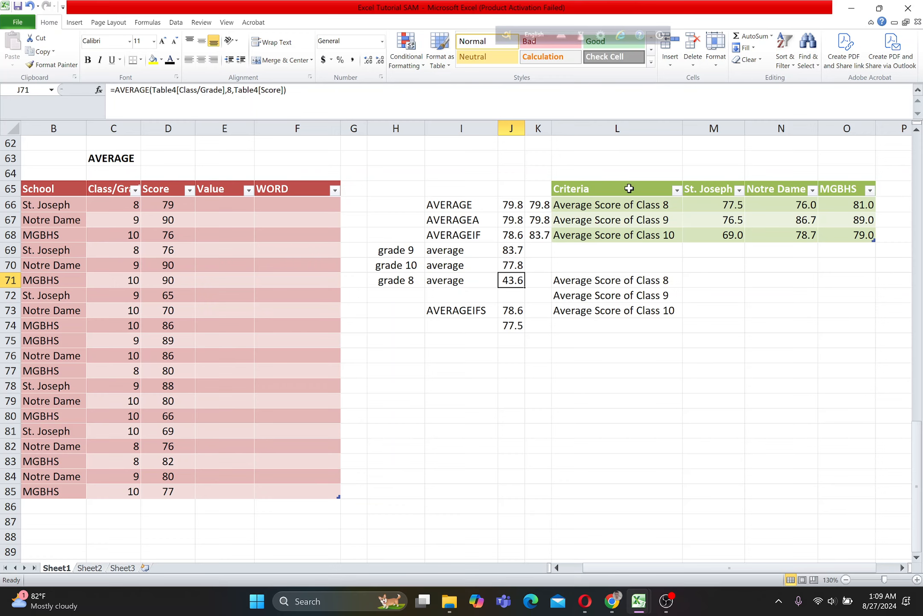
Examine the criteria table's class rows, school columns and the AVERAGEIFS formulas behind its class 9 and class 10 averages
{"action": "left_click_drag", "start_coordinate": [629, 188], "coordinate": [843, 241]}
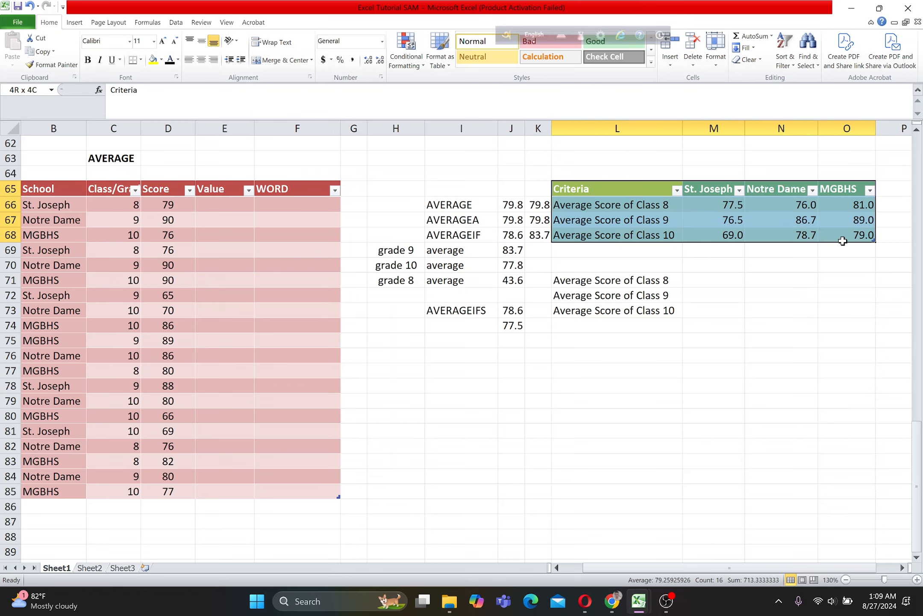
{"action": "left_click", "coordinate": [586, 207]}
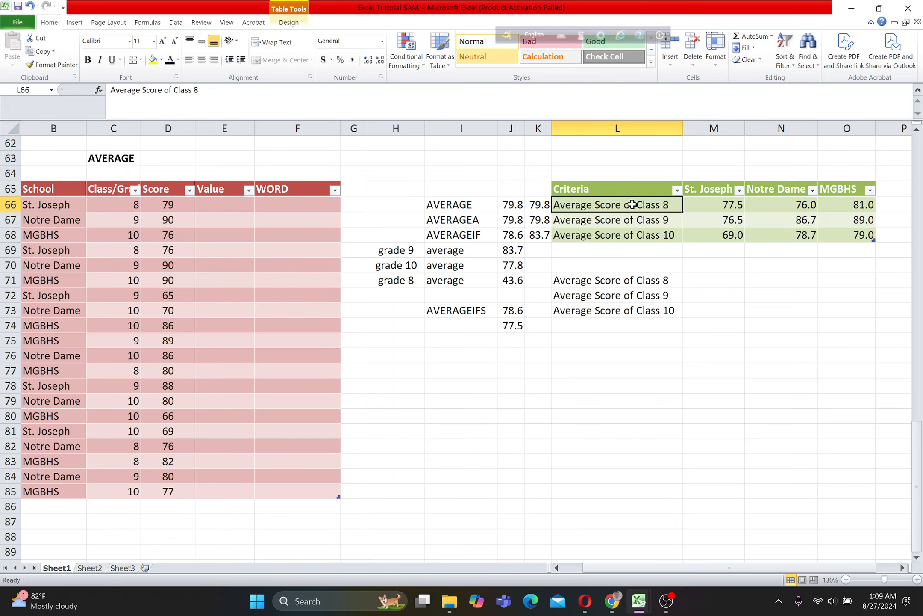
{"action": "left_click", "coordinate": [707, 189]}
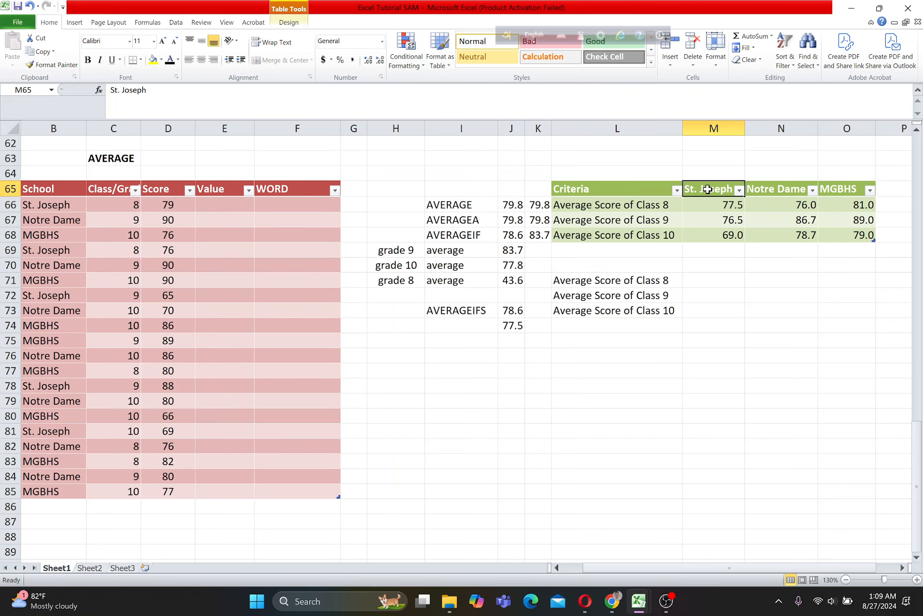
{"action": "left_click", "coordinate": [771, 191]}
{"action": "left_click", "coordinate": [837, 190]}
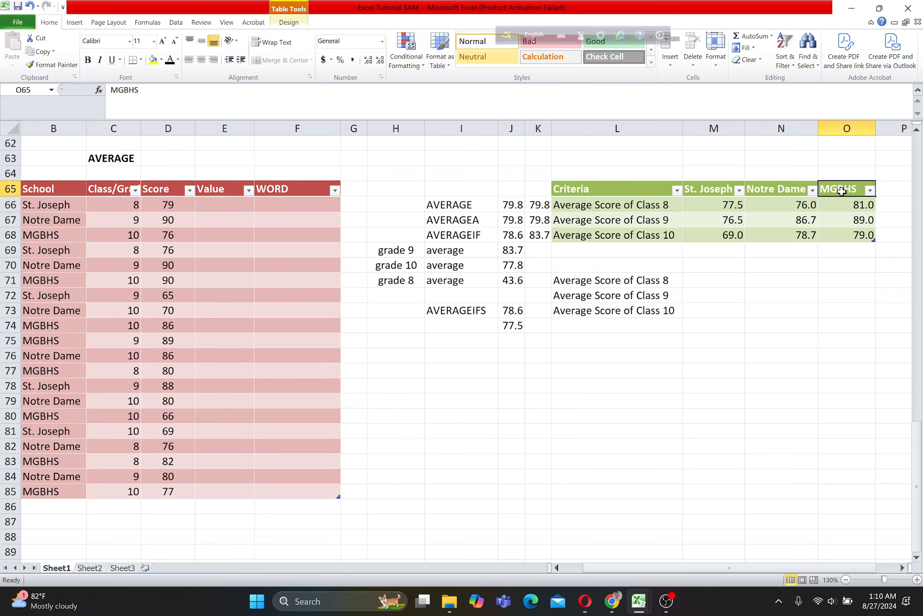
{"action": "left_click", "coordinate": [624, 222]}
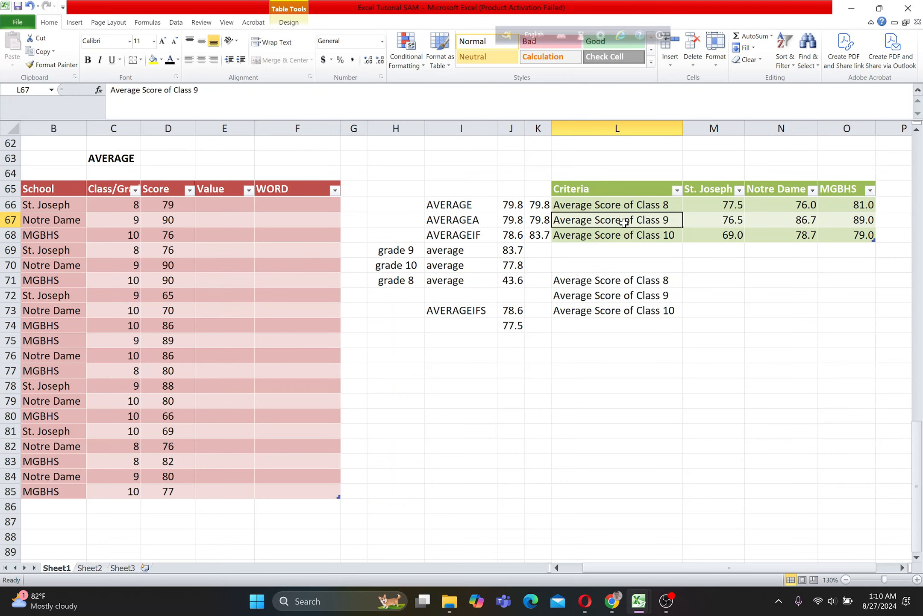
{"action": "left_click", "coordinate": [703, 221]}
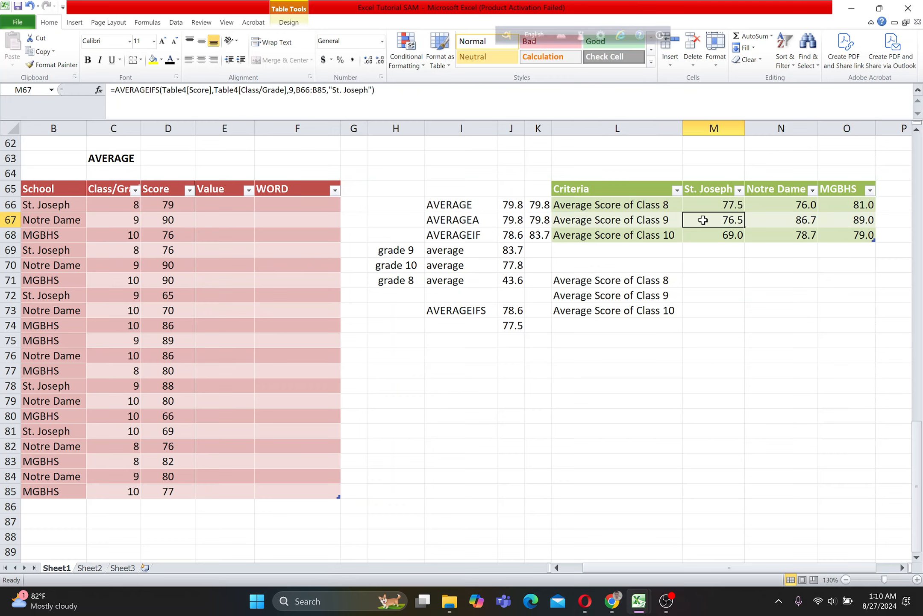
{"action": "left_click", "coordinate": [774, 220]}
{"action": "left_click", "coordinate": [848, 218]}
{"action": "left_click", "coordinate": [704, 233]}
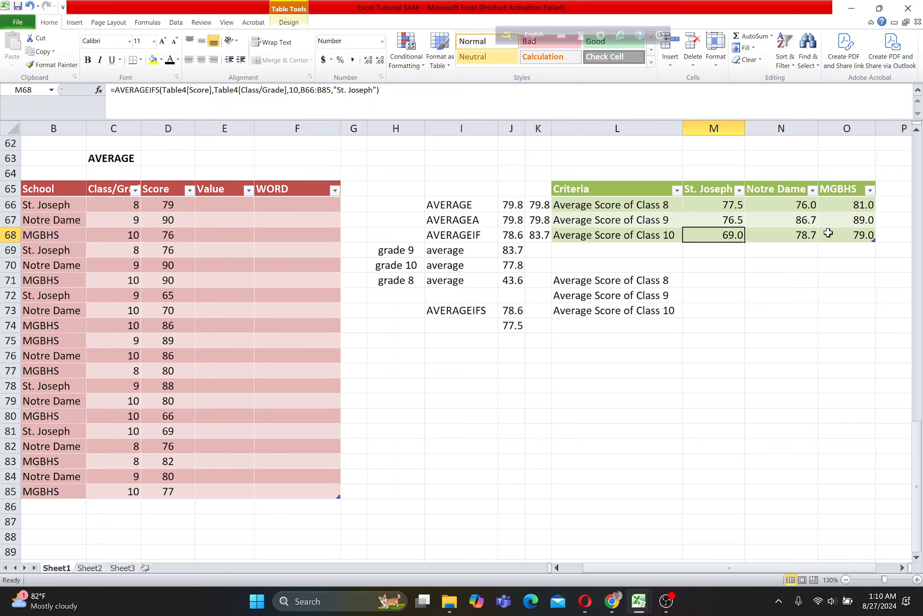
{"action": "left_click", "coordinate": [849, 234]}
{"action": "left_click", "coordinate": [784, 237]}
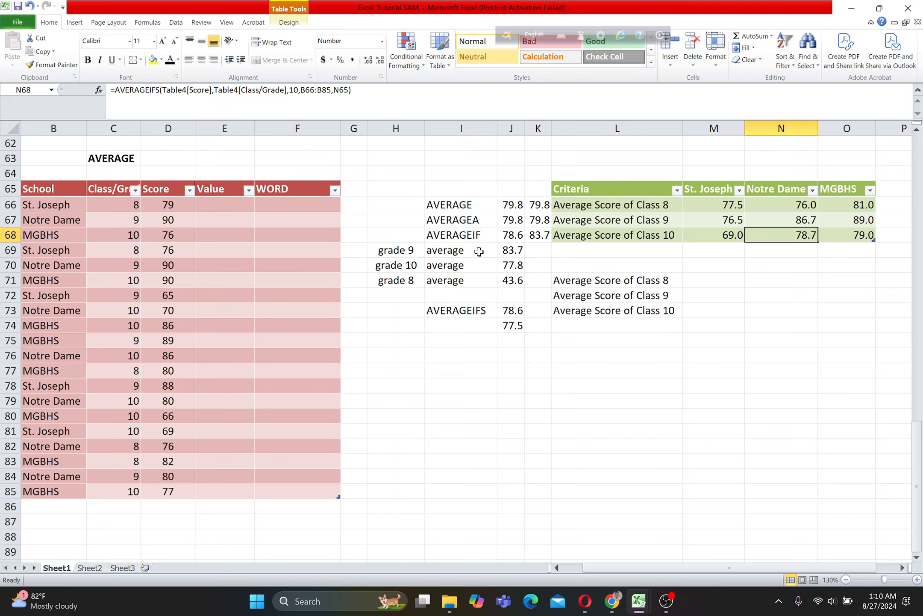
Compare the class labels in L71:L73 with the averages in M66:O68 and inspect the formula in M66
{"action": "left_click", "coordinate": [475, 234]}
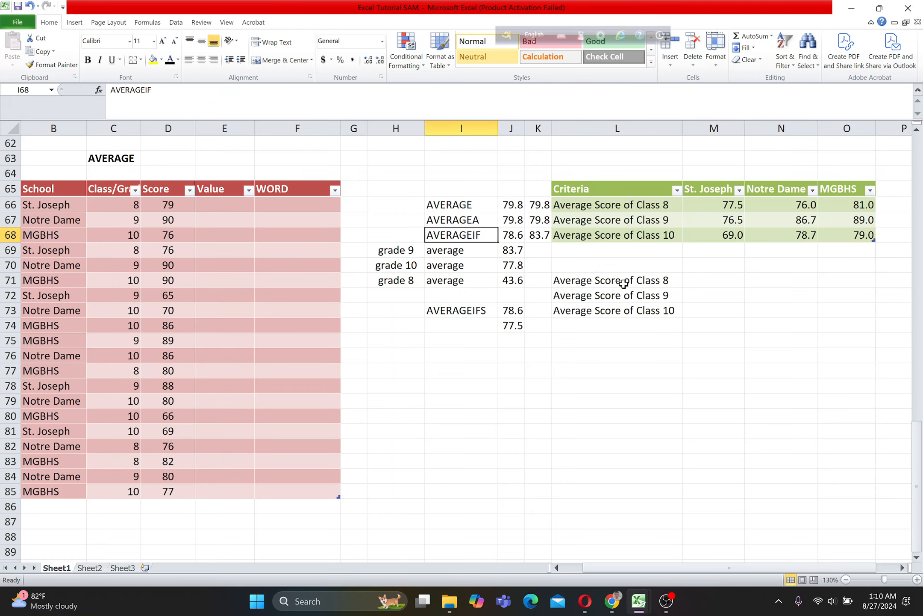
{"action": "left_click_drag", "start_coordinate": [624, 282], "coordinate": [621, 310]}
{"action": "left_click_drag", "start_coordinate": [718, 205], "coordinate": [842, 235]}
{"action": "left_click", "coordinate": [706, 283]}
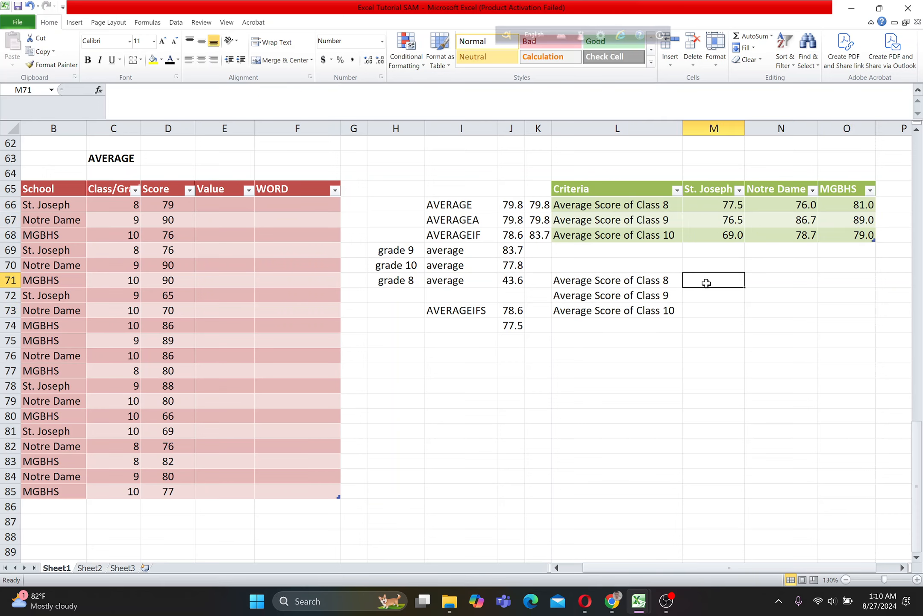
{"action": "left_click_drag", "start_coordinate": [715, 205], "coordinate": [853, 241]}
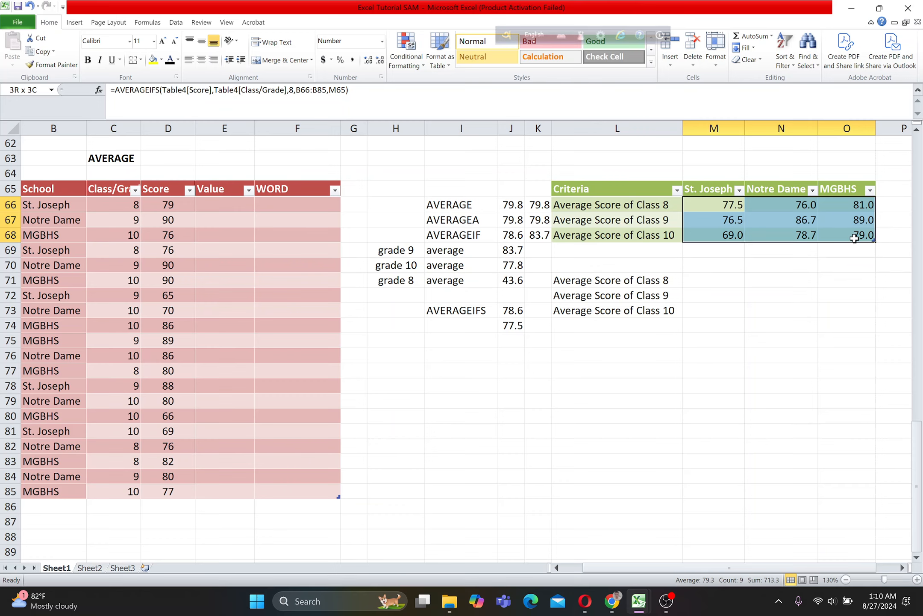
{"action": "left_click", "coordinate": [727, 209]}
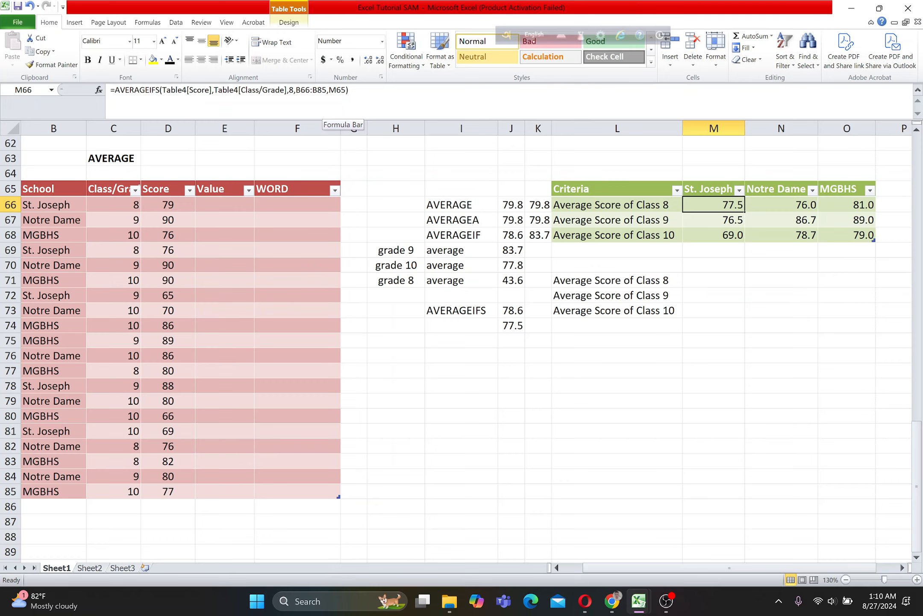
{"action": "left_click", "coordinate": [696, 284]}
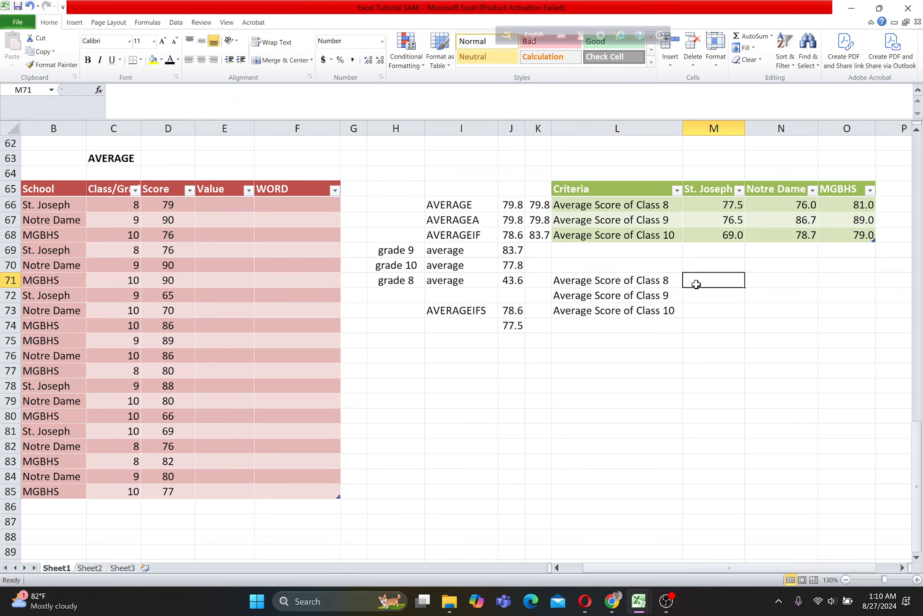
{"action": "type", "text": "=averageifs"}
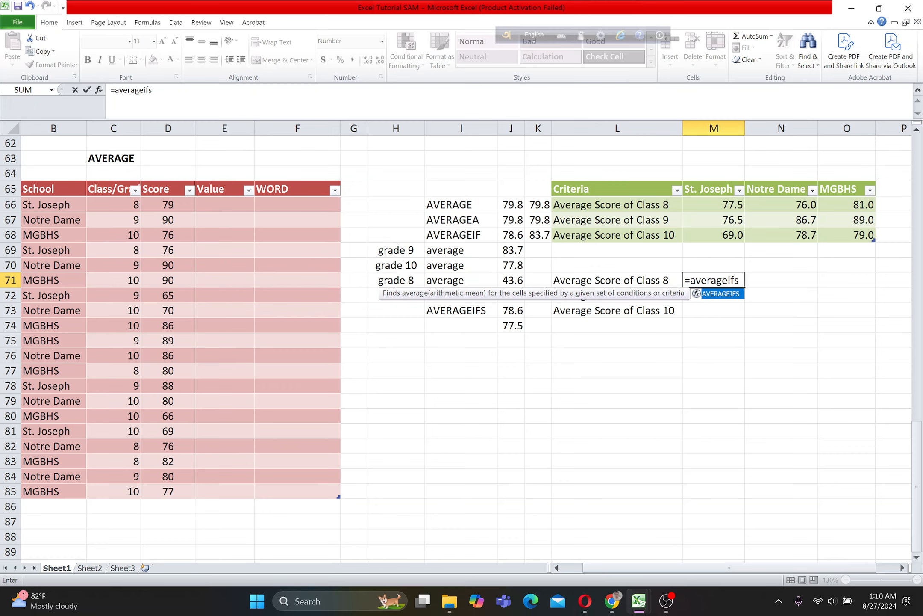
{"action": "key", "text": "Tab"}
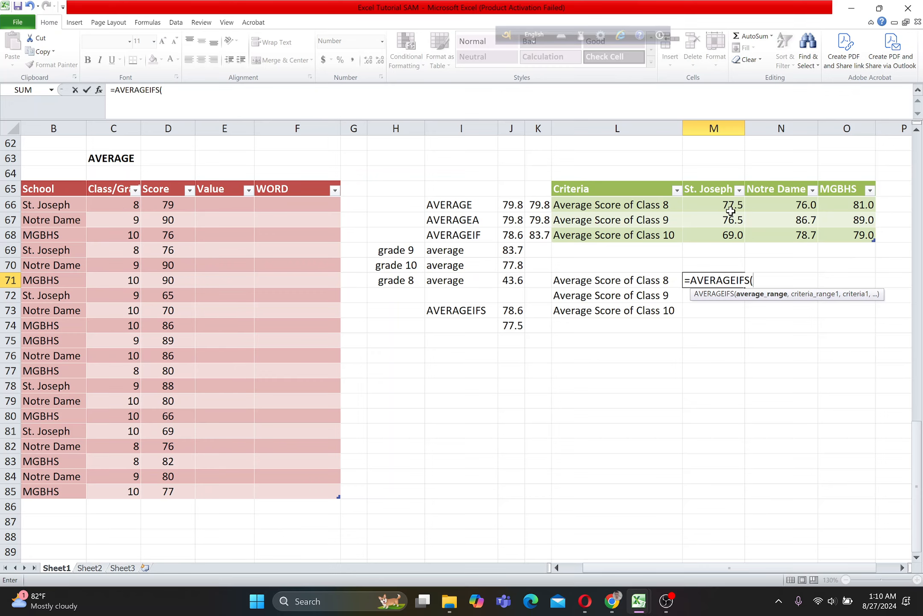
{"action": "left_click", "coordinate": [177, 208]}
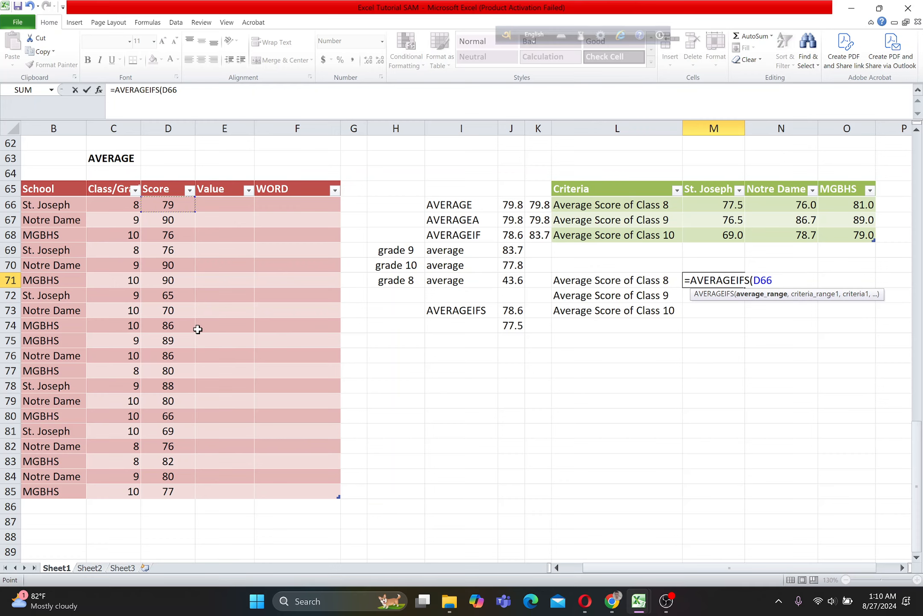
{"action": "key", "text": "ctrl+shift+Down"}
{"action": "type", "text": ","}
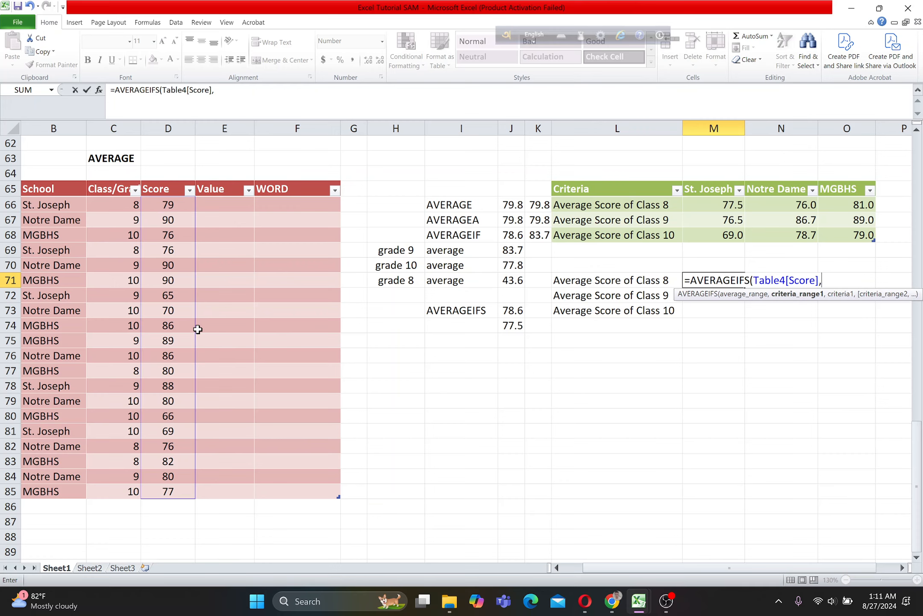
{"action": "left_click", "coordinate": [119, 209]}
{"action": "key", "text": "ctrl+shift+Down"}
{"action": "type", "text": ",8"}
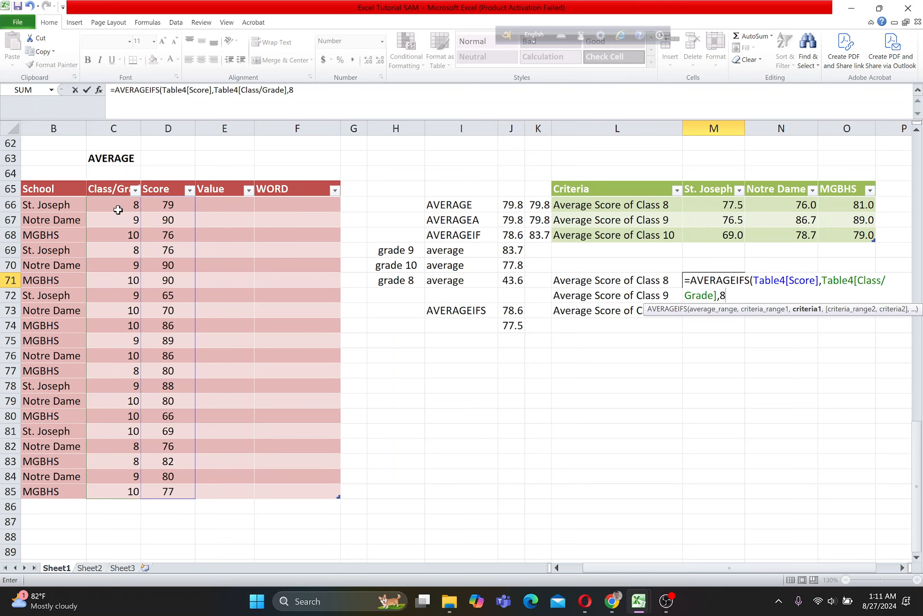
{"action": "type", "text": ","}
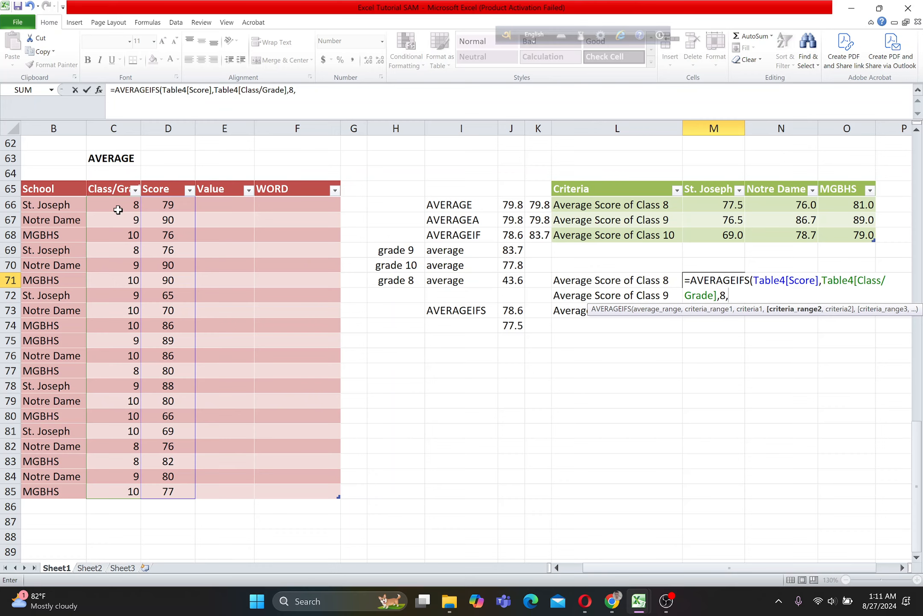
{"action": "left_click", "coordinate": [61, 205]}
{"action": "key", "text": "ctrl+shift+Down"}
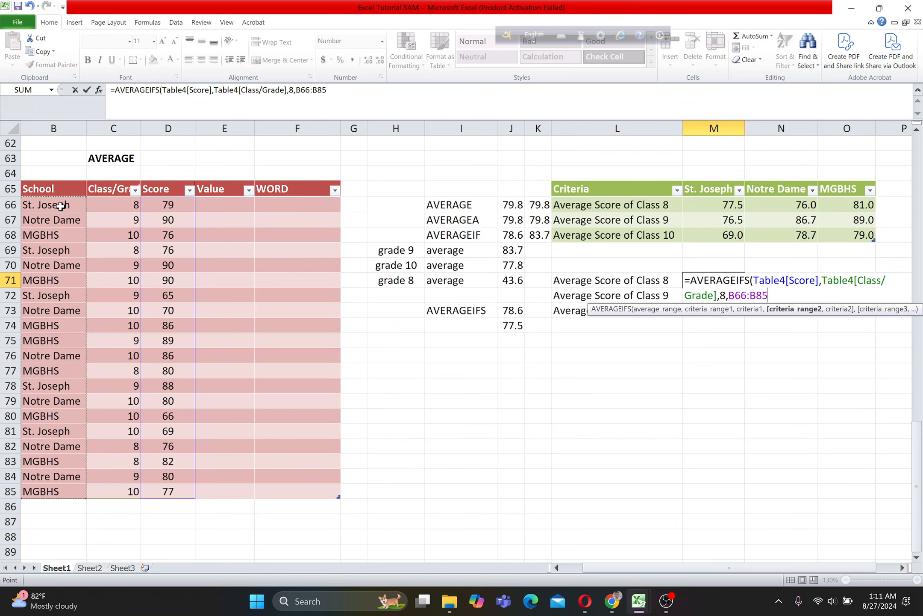
{"action": "key", "text": "Escape"}
{"action": "type", "text": "=a"}
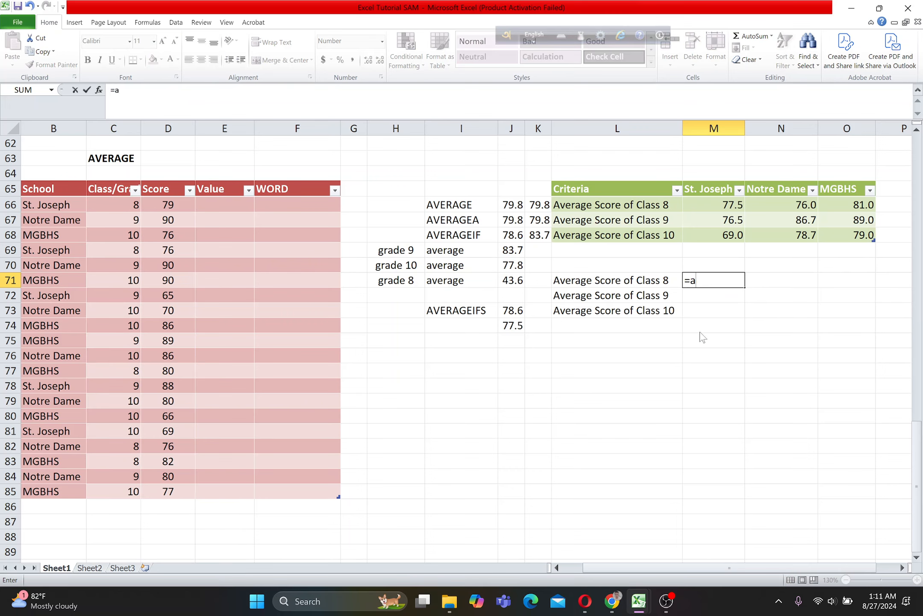
{"action": "type", "text": "vegraifs"}
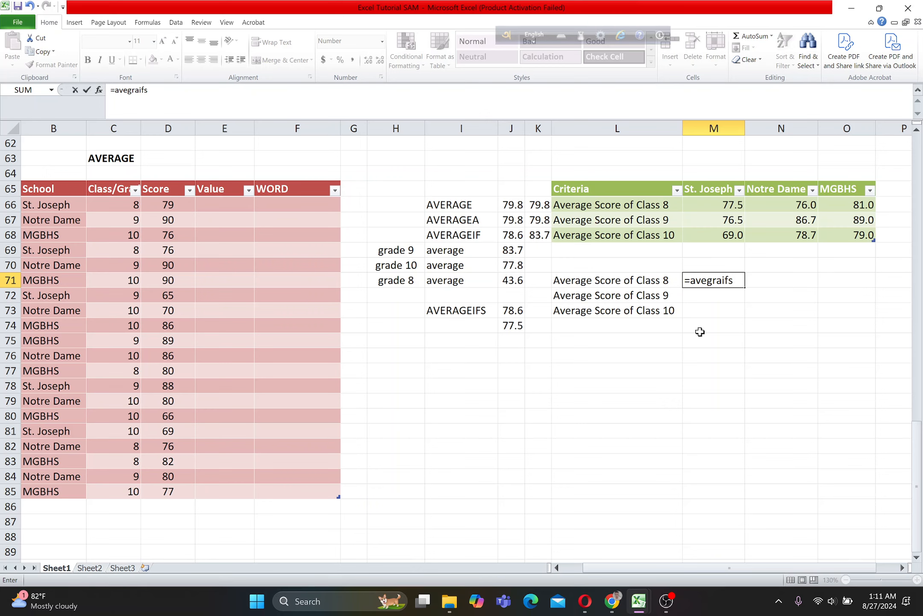
{"action": "key", "text": "Escape"}
{"action": "type", "text": "=if"}
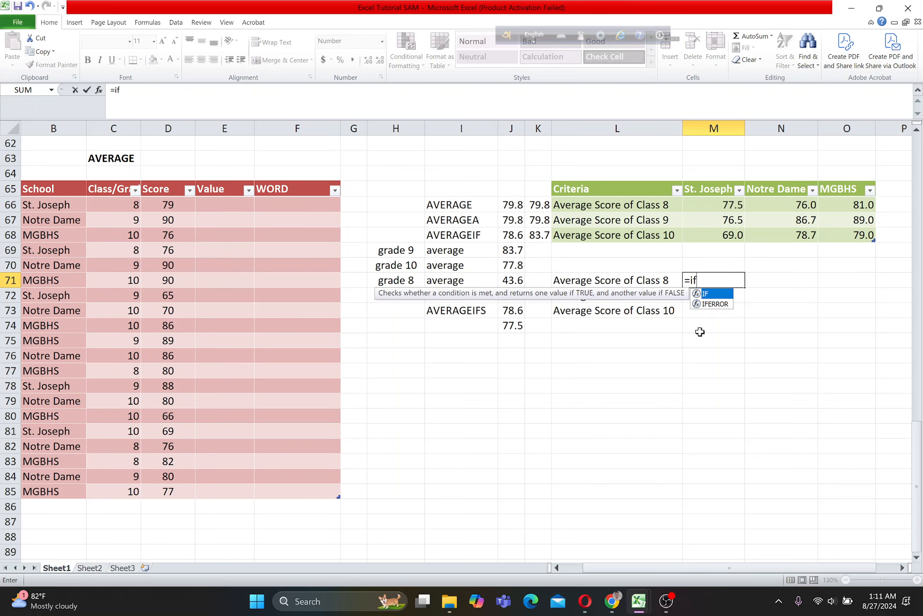
{"action": "key", "text": "Escape"}
{"action": "key", "text": "Escape"}
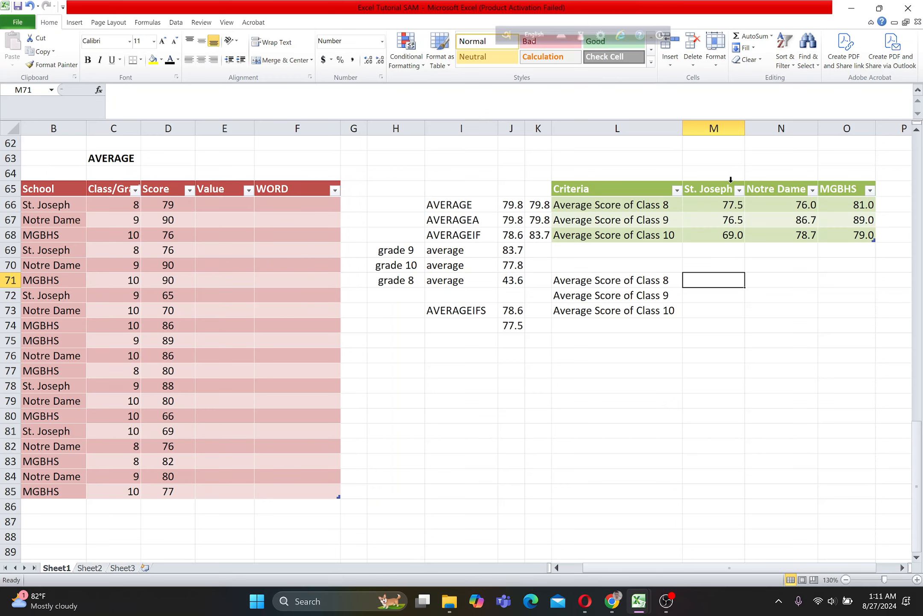
Start an AVERAGEIFS formula in M71, modelled on M66, with Table4[Score] as the average range
{"action": "left_click", "coordinate": [722, 204]}
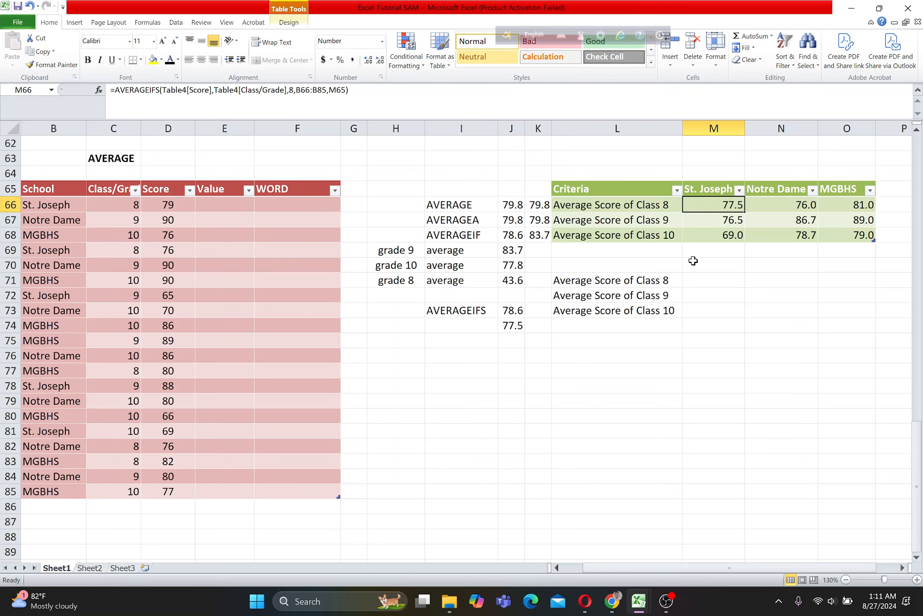
{"action": "left_click", "coordinate": [720, 267]}
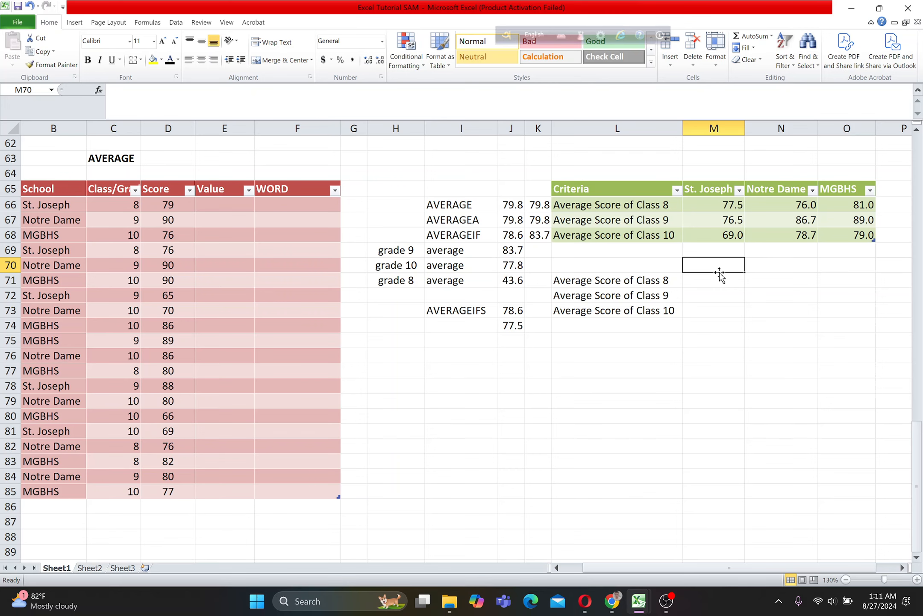
{"action": "left_click", "coordinate": [720, 275]}
{"action": "type", "text": "=average"}
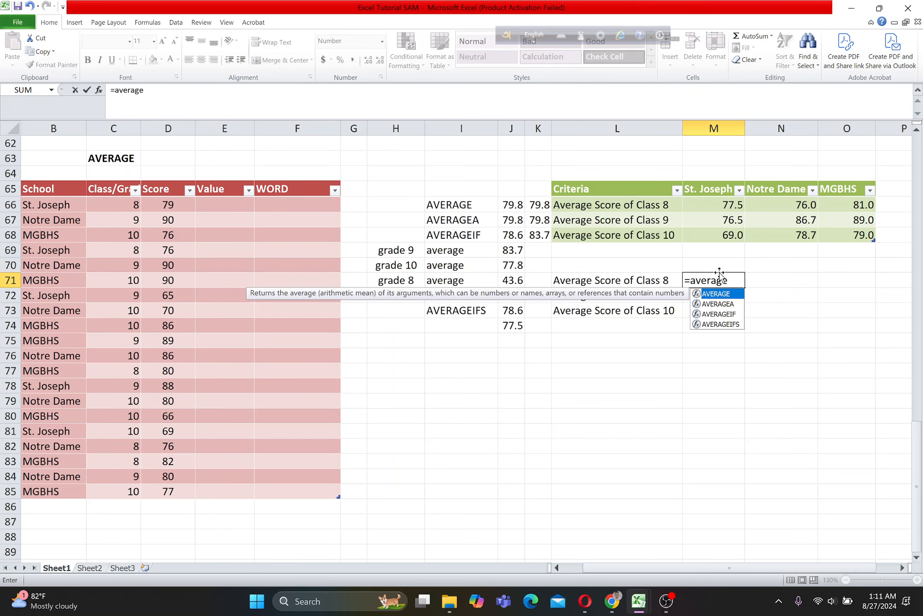
{"action": "left_click", "coordinate": [710, 324]}
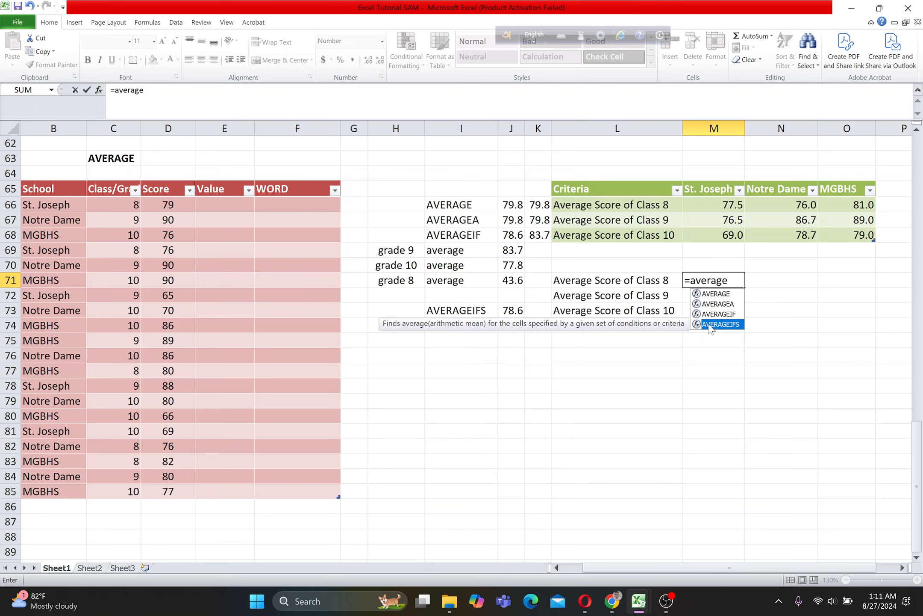
{"action": "double_click", "coordinate": [709, 324]}
{"action": "key", "text": "Return"}
{"action": "key", "text": "Return"}
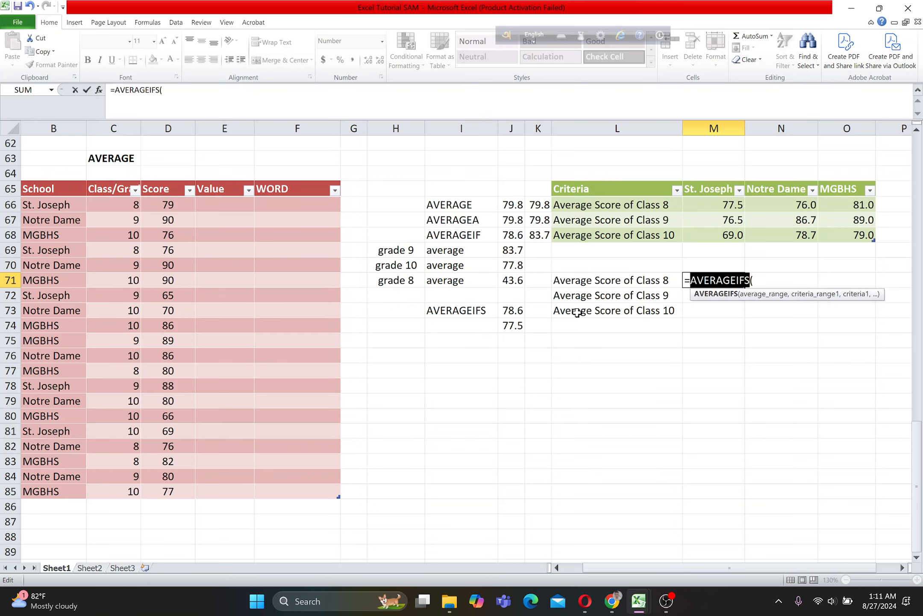
{"action": "key", "text": "Right"}
{"action": "key", "text": "Right"}
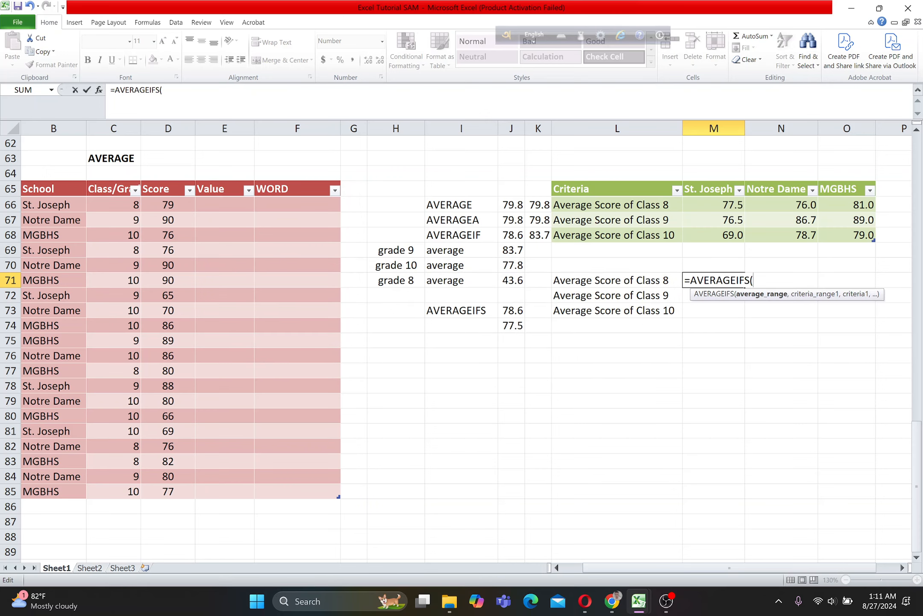
{"action": "left_click", "coordinate": [164, 207]}
{"action": "key", "text": "ctrl+shift+Down"}
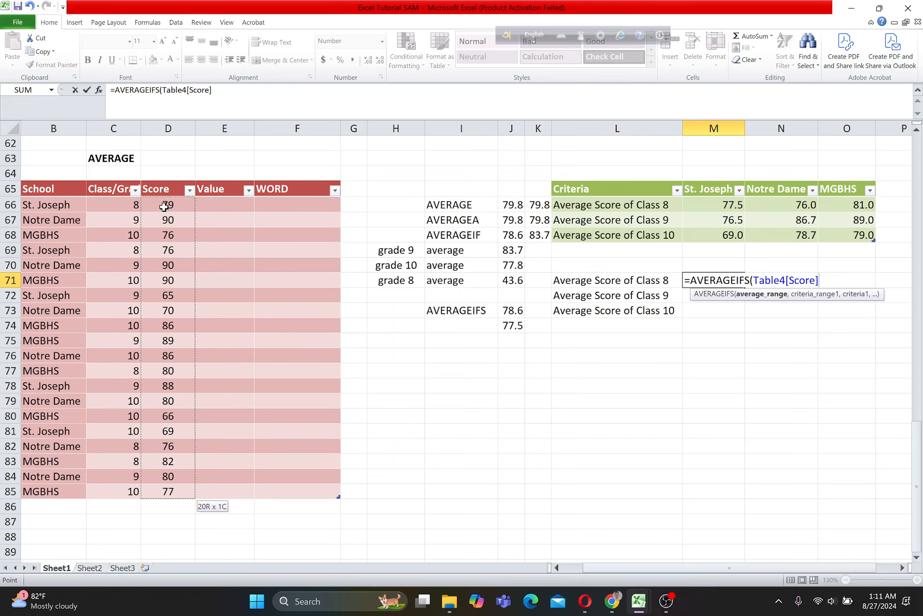
{"action": "type", "text": ","}
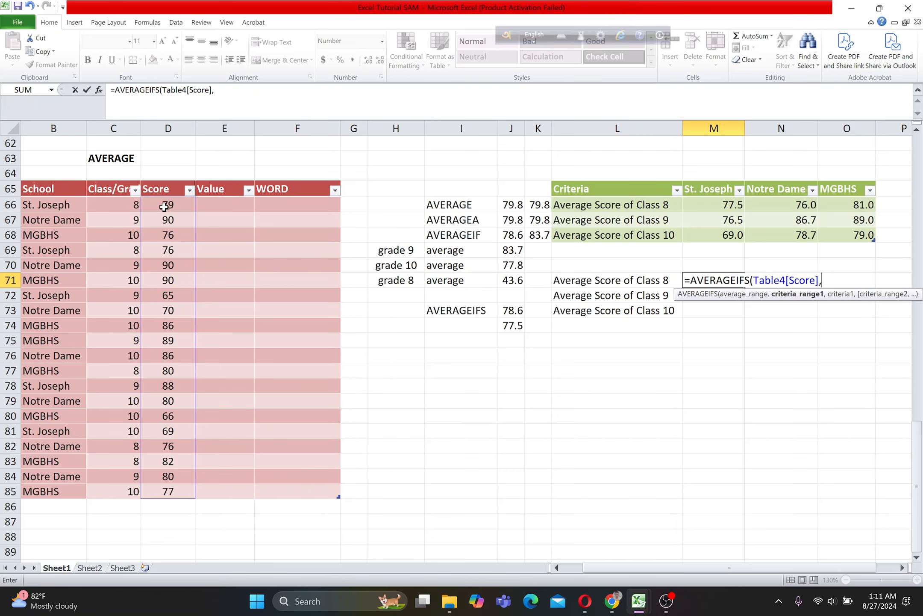
Add Table4[Class/Grade] with criterion 8 as the first condition of the AVERAGEIFS formula in M71
{"action": "left_click", "coordinate": [122, 207]}
{"action": "key", "text": "ctrl+shift+Down"}
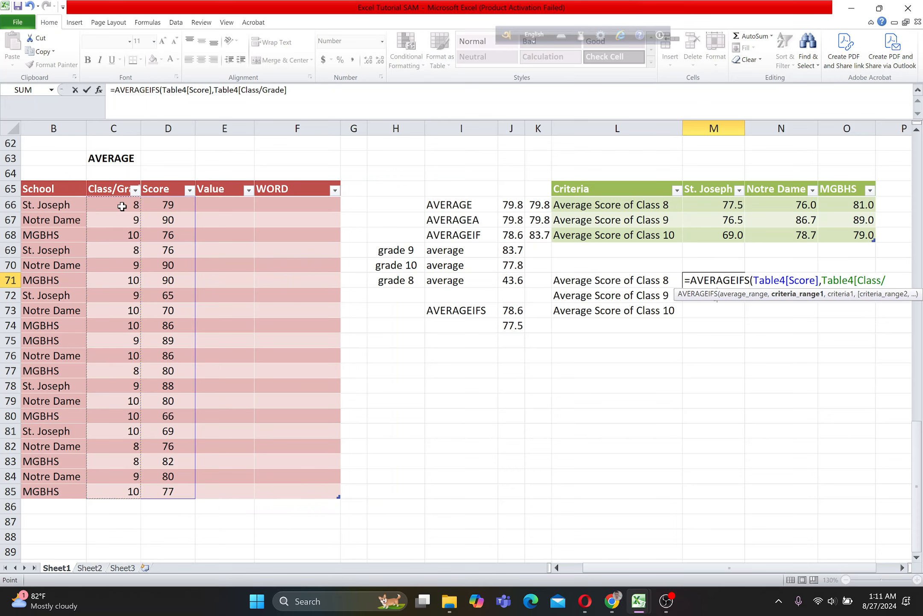
{"action": "type", "text": ","}
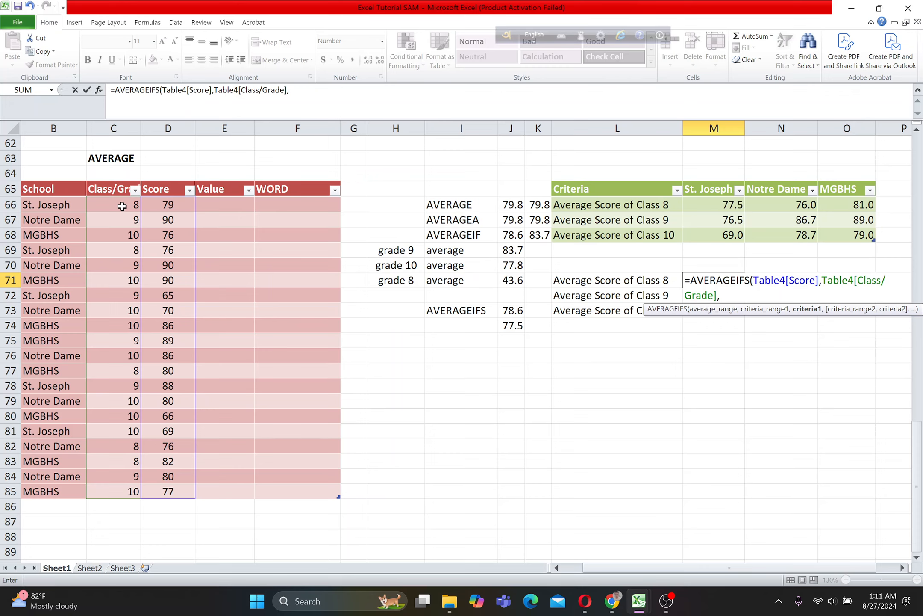
{"action": "type", "text": "8,"}
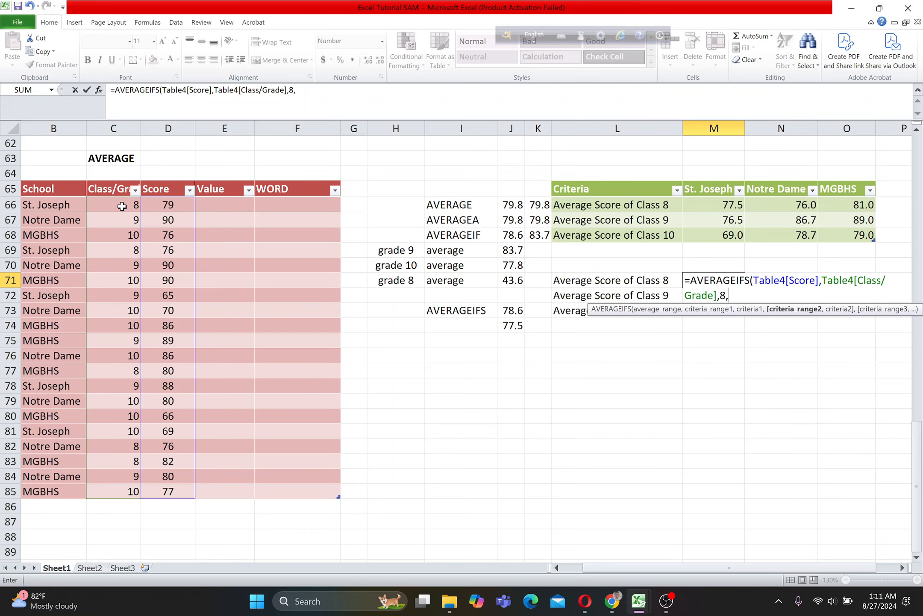
Complete the M71 formula with the school range B66:B85 and the criterion "St. Joseph"
{"action": "left_click", "coordinate": [77, 209]}
{"action": "key", "text": "ctrl+shift+Down"}
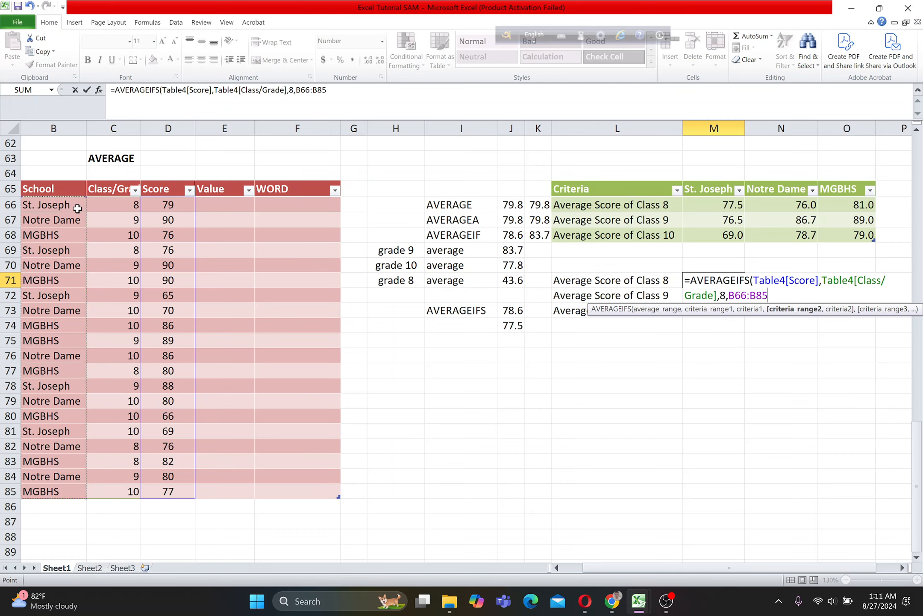
{"action": "type", "text": ","}
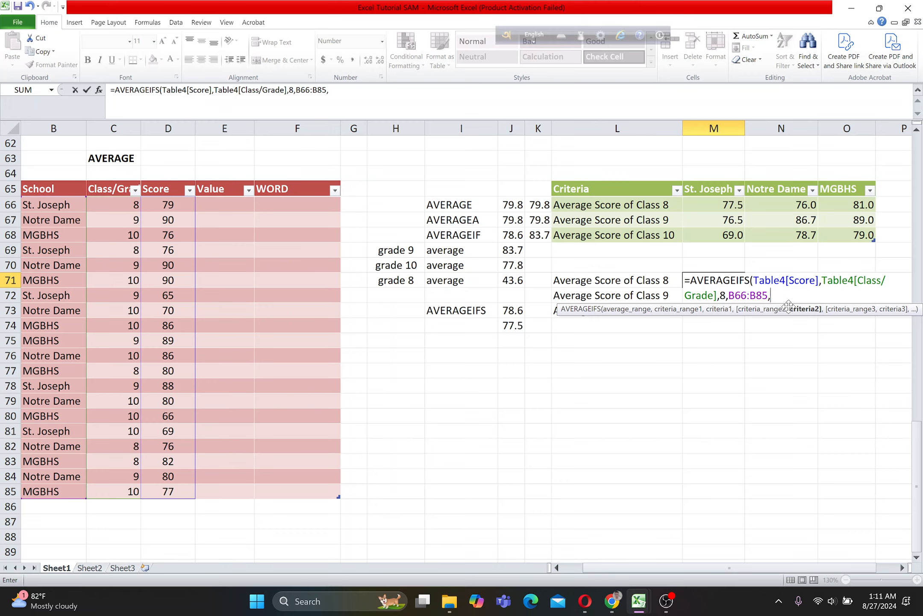
{"action": "type", "text": "St. Joseph"}
{"action": "key", "text": "Return"}
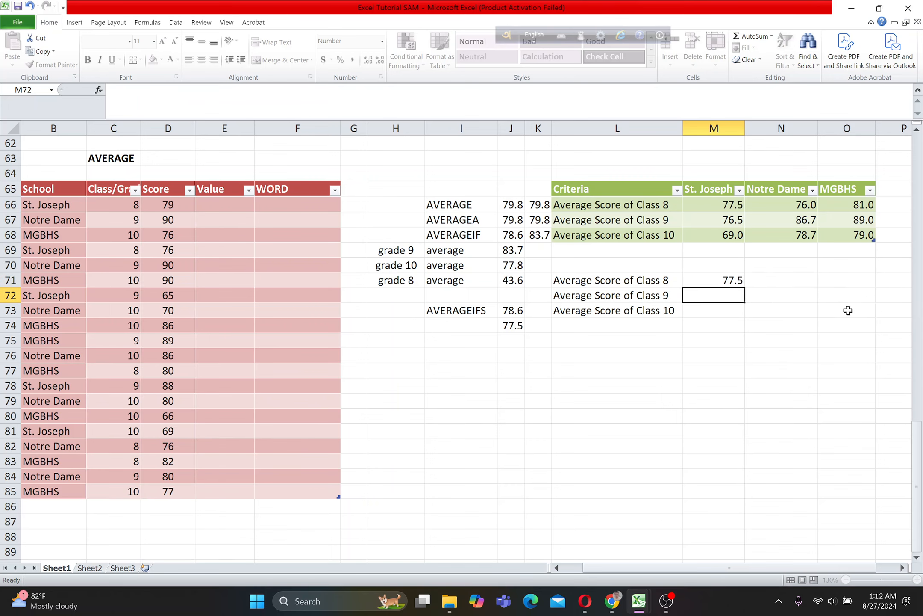
Copy the text of the AVERAGEIFS formula in M71 into M72 with its references unchanged
{"action": "left_click", "coordinate": [725, 280]}
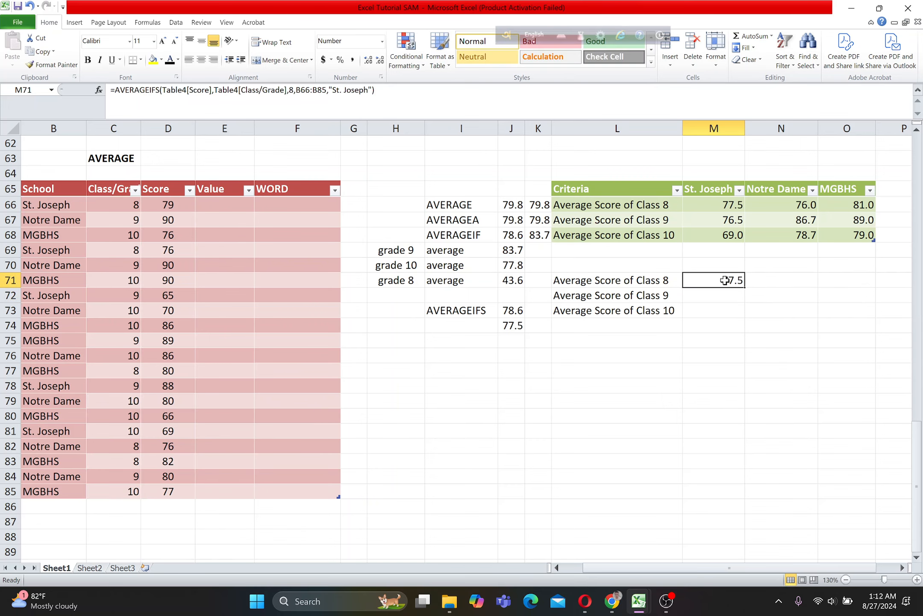
{"action": "left_click", "coordinate": [709, 295]}
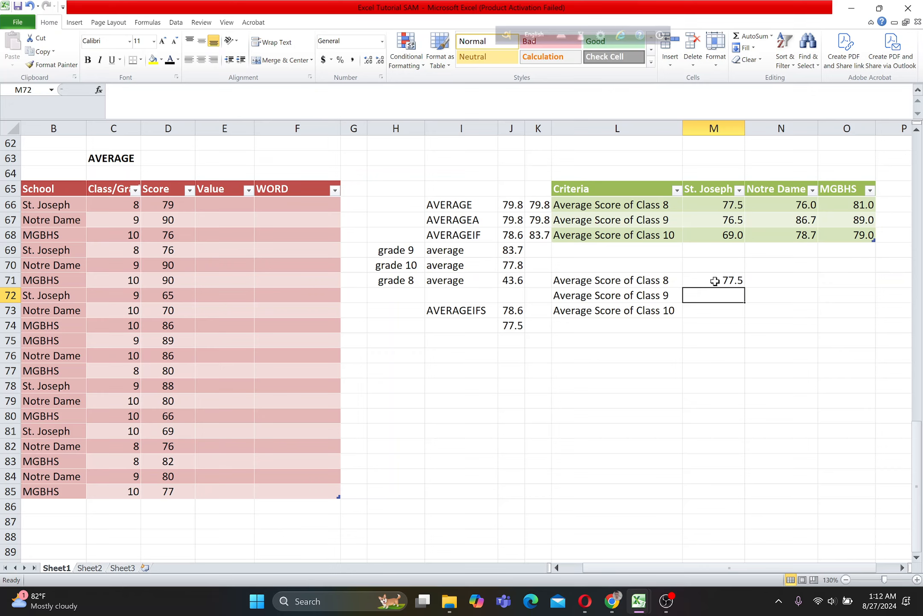
{"action": "left_click", "coordinate": [656, 294]}
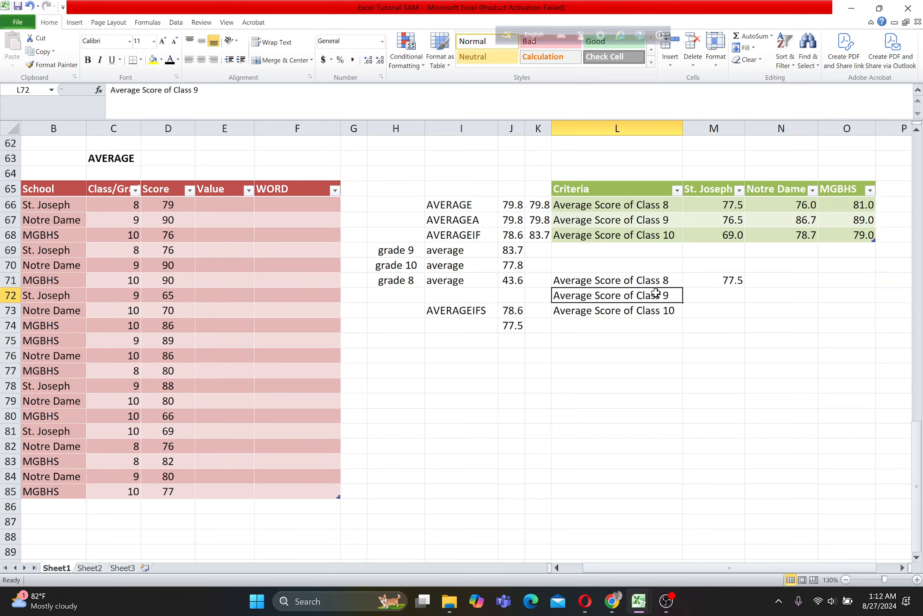
{"action": "left_click", "coordinate": [730, 295]}
{"action": "left_click", "coordinate": [734, 280]}
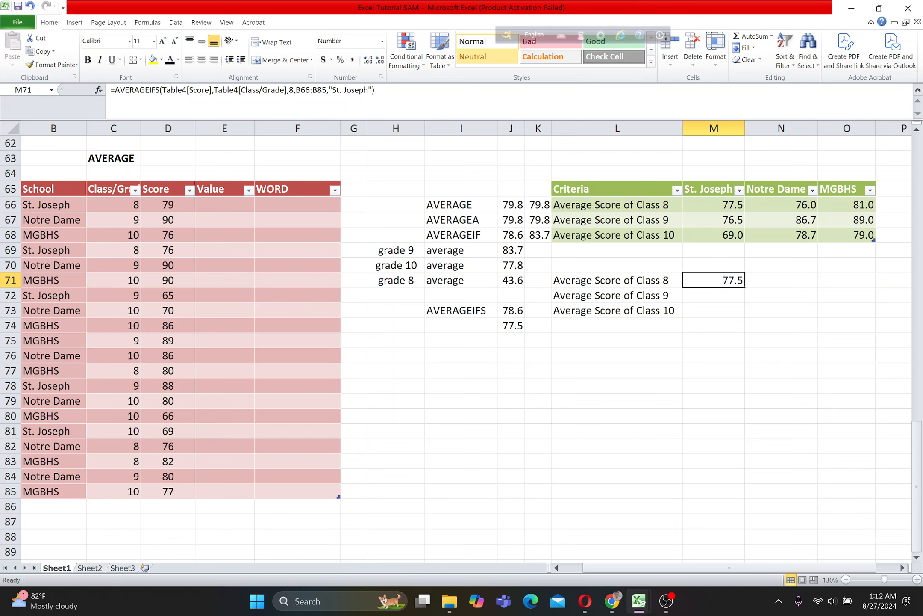
{"action": "left_click_drag", "start_coordinate": [111, 91], "coordinate": [200, 112]}
{"action": "key", "text": "ctrl+c"}
{"action": "key", "text": "Escape"}
{"action": "left_click", "coordinate": [699, 299]}
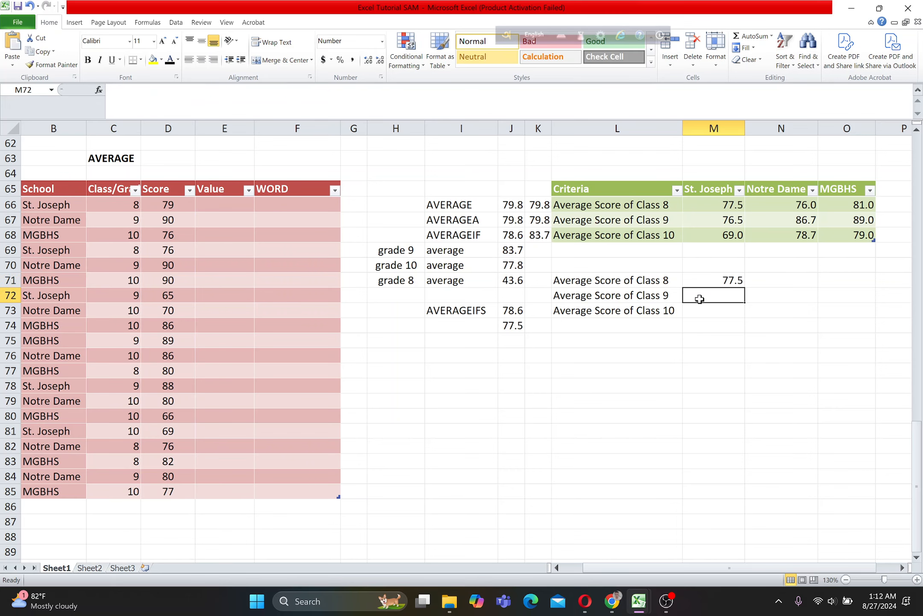
{"action": "key", "text": "F2"}
{"action": "key", "text": "ctrl+v"}
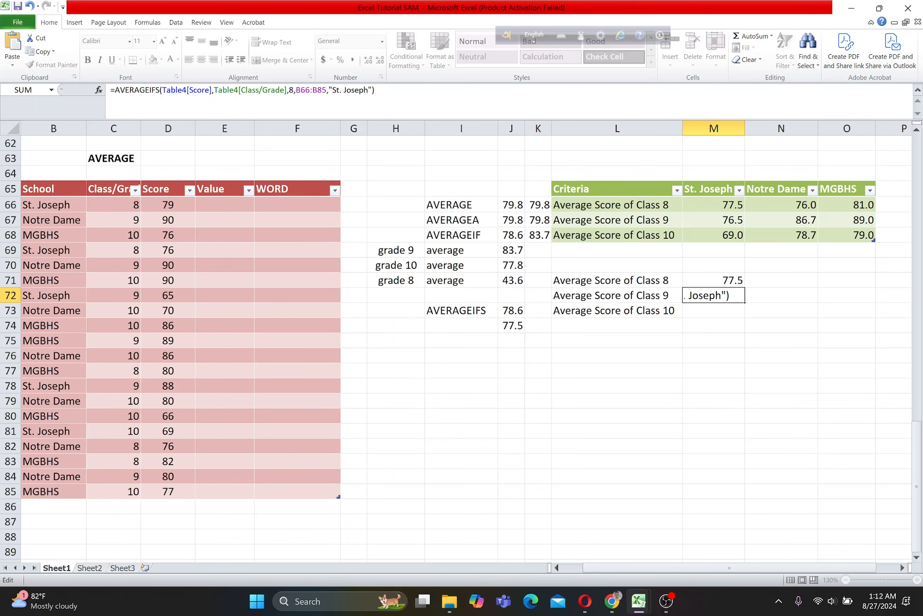
{"action": "key", "text": "Return"}
Set the class criterion in the M72 formula to 9
{"action": "left_click", "coordinate": [722, 295]}
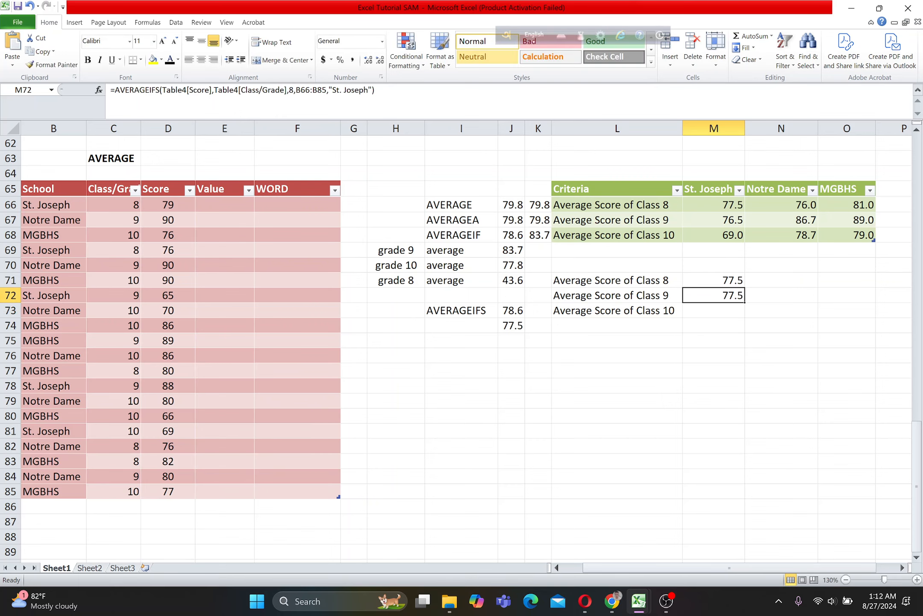
{"action": "key", "text": "F2"}
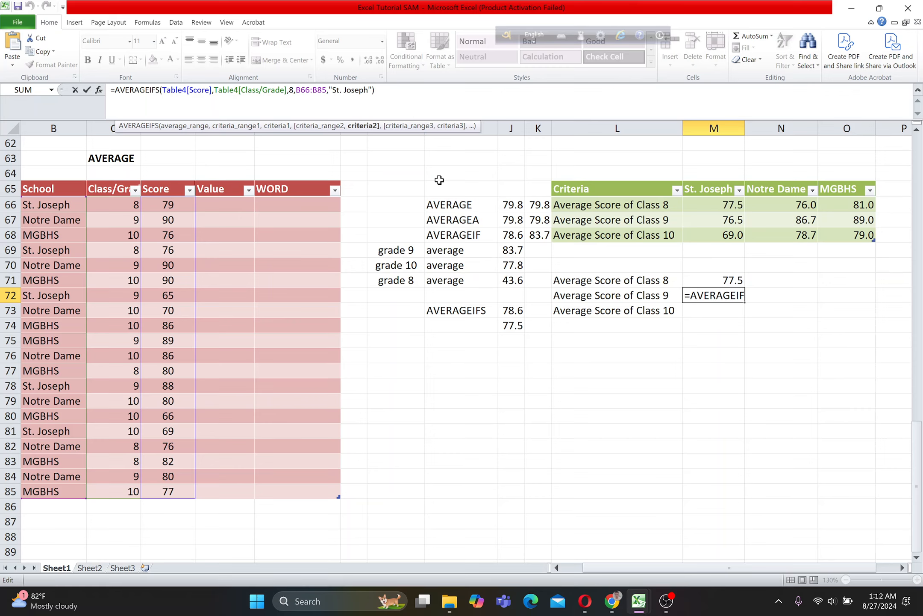
{"action": "key", "text": "Right"}
{"action": "key", "text": "Right"}
{"action": "key", "text": "Right"}
{"action": "key", "text": "Right"}
{"action": "key", "text": "Right"}
{"action": "key", "text": "Right"}
{"action": "key", "text": "Right"}
{"action": "key", "text": "Right"}
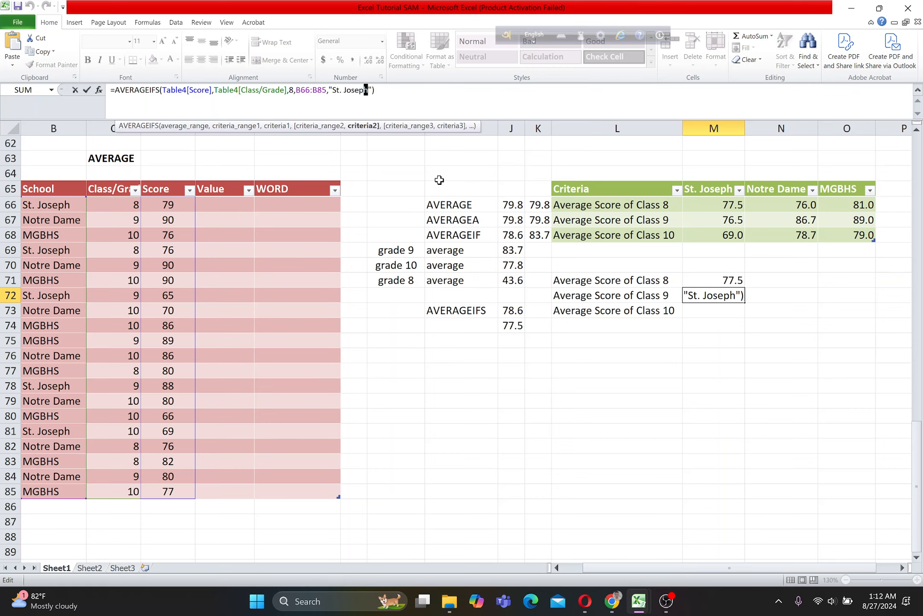
{"action": "key", "text": "shift+Left"}
{"action": "key", "text": "shift+Left"}
{"action": "key", "text": "shift+Left"}
{"action": "key", "text": "shift+Left"}
{"action": "key", "text": "shift+Left"}
{"action": "left_click", "coordinate": [280, 126]}
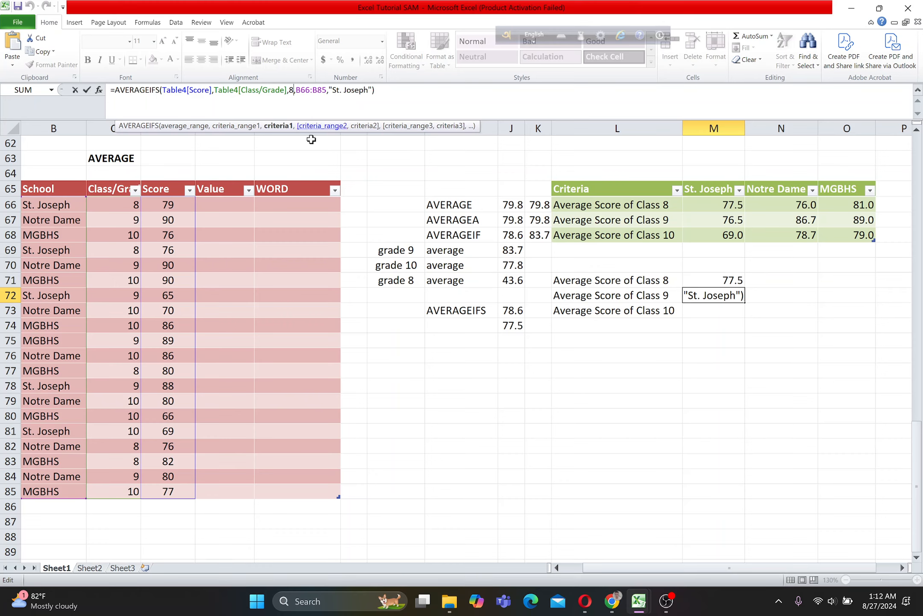
{"action": "key", "text": "Delete"}
{"action": "type", "text": "9"}
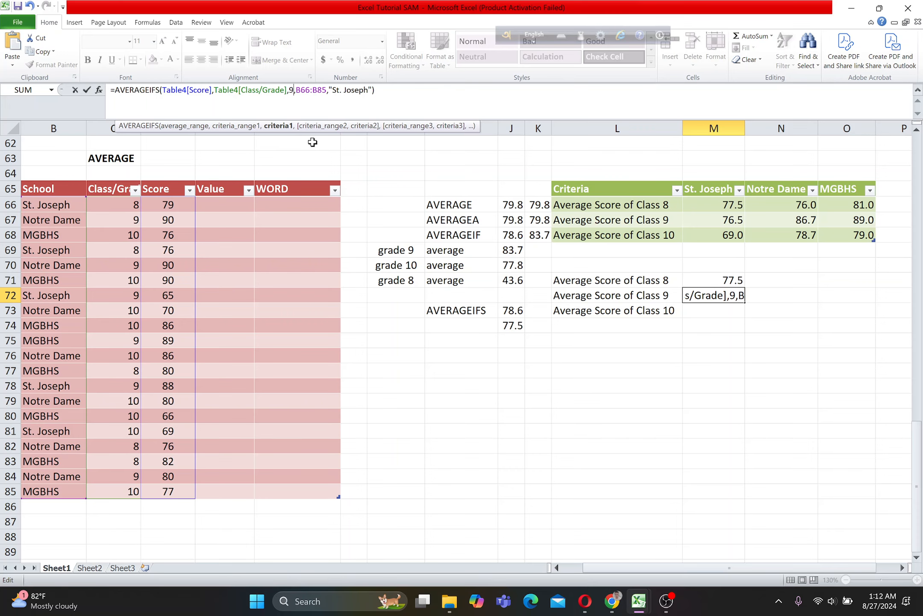
{"action": "key", "text": "Return"}
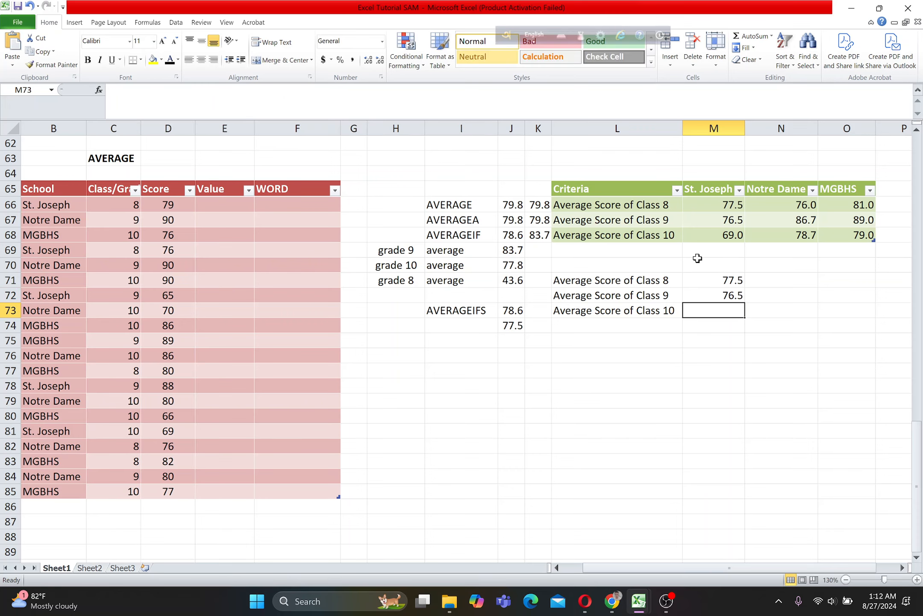
Paste the copied AVERAGEIFS formula text into M73 for the class 10 row
{"action": "left_click", "coordinate": [711, 297]}
{"action": "left_click", "coordinate": [697, 311]}
{"action": "double_click", "coordinate": [701, 311]}
{"action": "key", "text": "ctrl+v"}
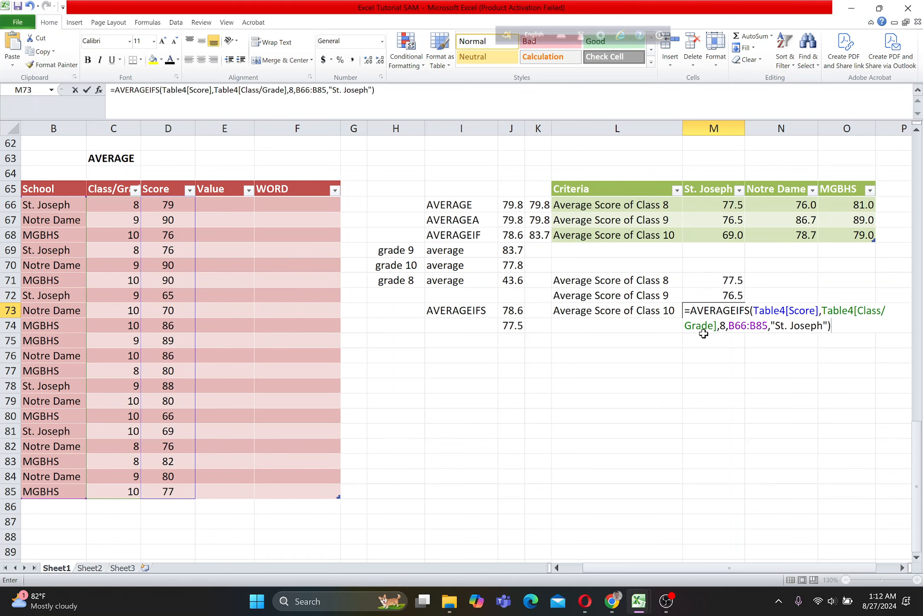
{"action": "left_click", "coordinate": [711, 342]}
{"action": "left_click", "coordinate": [731, 310]}
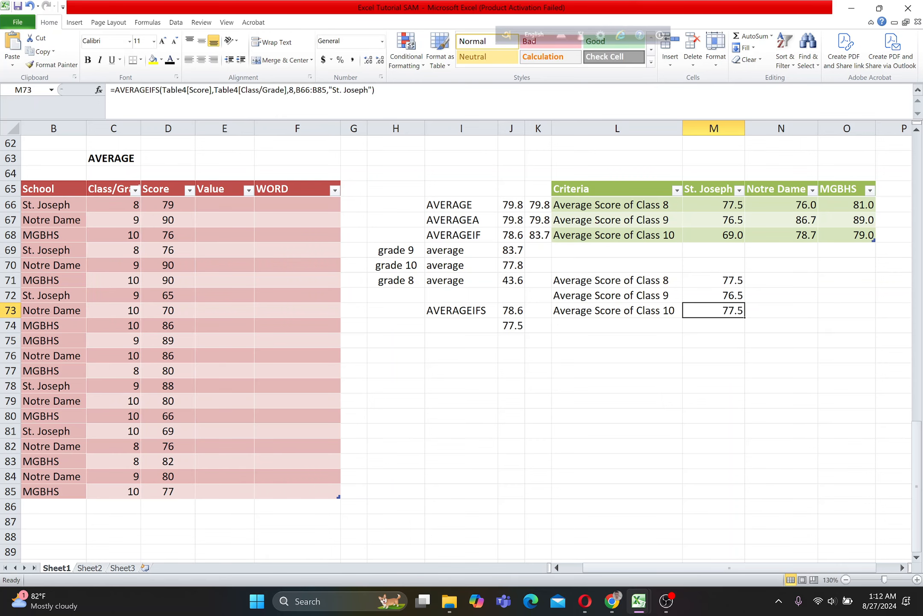
Set the class criterion in the M73 formula to 10 and show its result with one decimal place
{"action": "left_click", "coordinate": [294, 90]}
{"action": "key", "text": "shift+Left"}
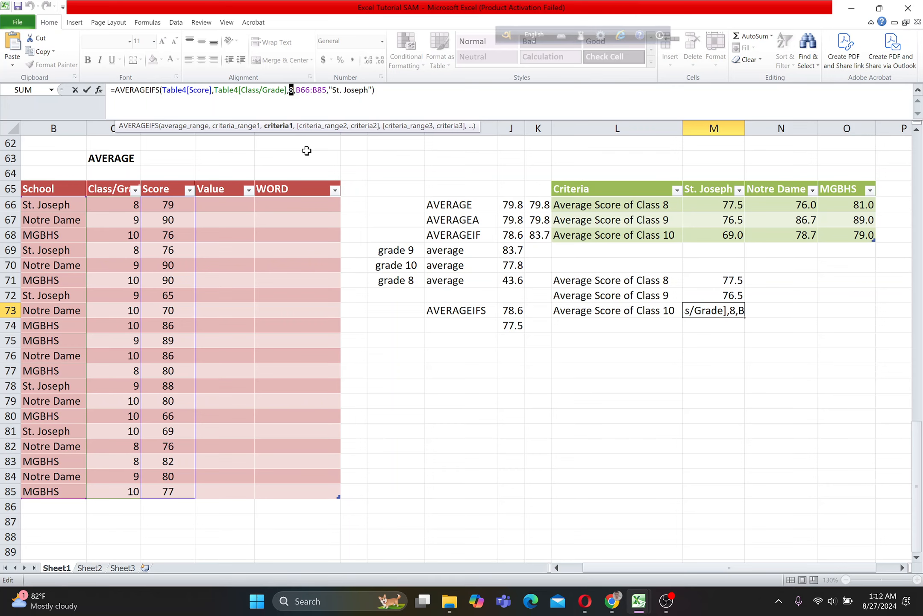
{"action": "type", "text": "10"}
{"action": "key", "text": "Return"}
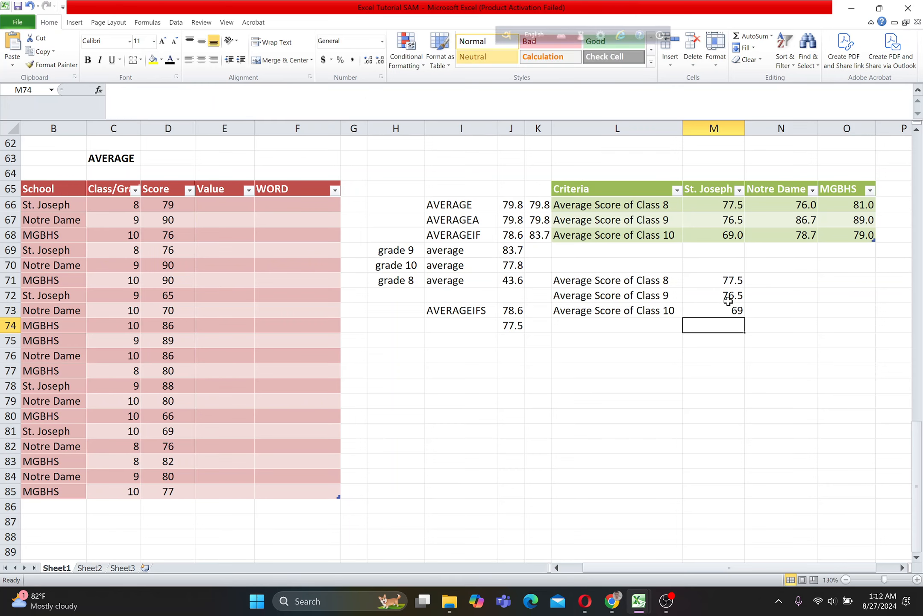
{"action": "key", "text": "Up"}
{"action": "left_click", "coordinate": [368, 60]}
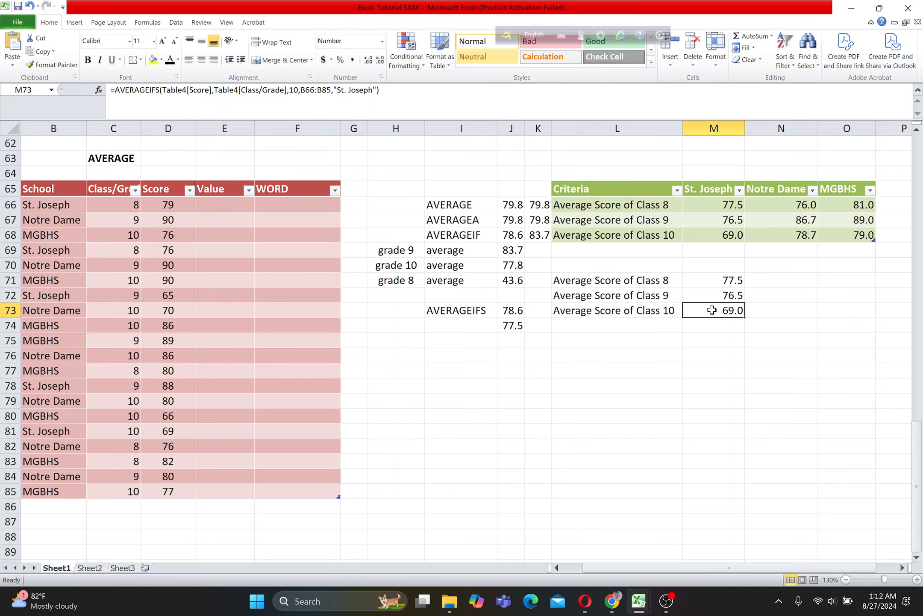
Compare the St. Joseph averages in M71:M73 with those in M66:M68 of the criteria table
{"action": "left_click", "coordinate": [646, 269]}
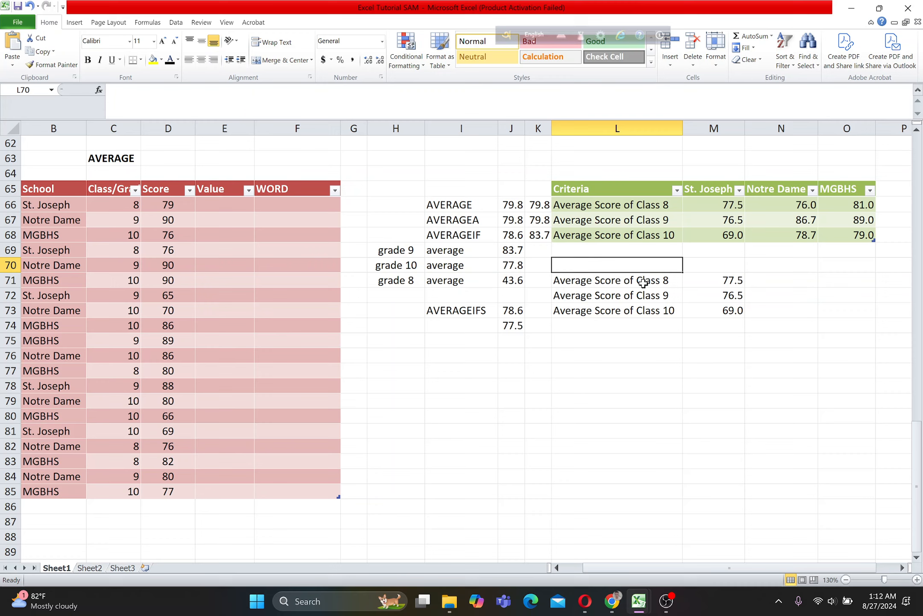
{"action": "left_click", "coordinate": [643, 309]}
{"action": "left_click", "coordinate": [701, 192]}
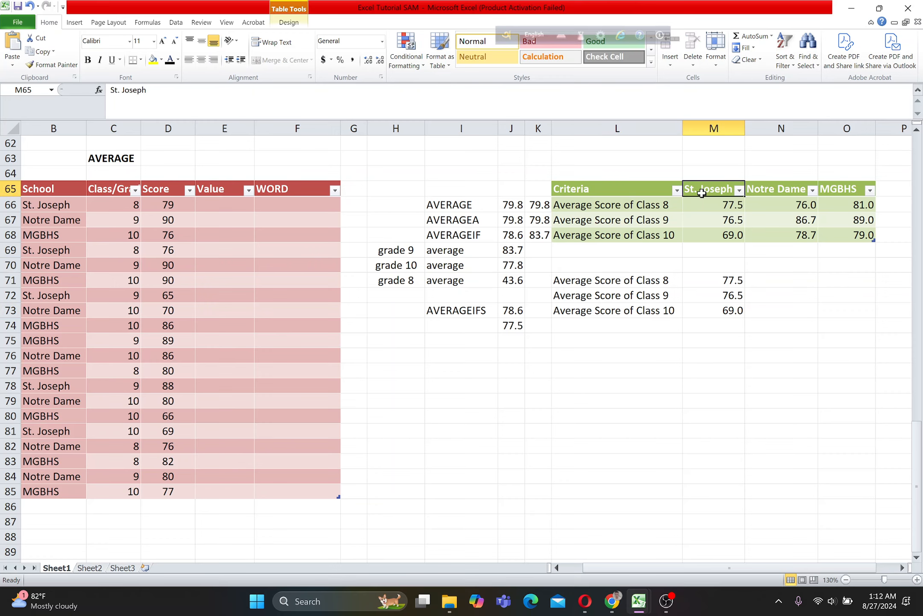
{"action": "left_click", "coordinate": [711, 278]}
{"action": "left_click_drag", "start_coordinate": [711, 278], "coordinate": [711, 315]}
{"action": "left_click", "coordinate": [727, 210]}
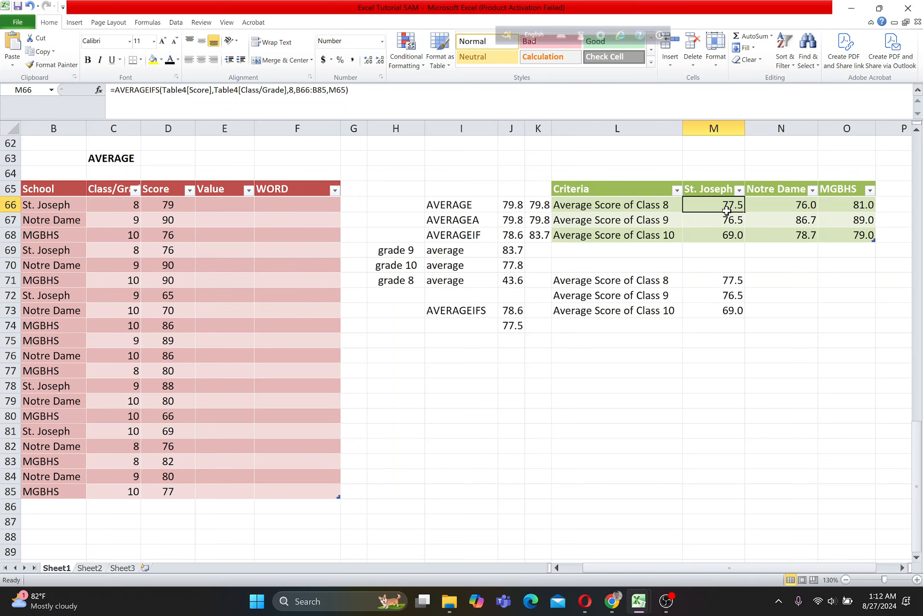
{"action": "left_click_drag", "start_coordinate": [727, 210], "coordinate": [727, 235]}
{"action": "left_click", "coordinate": [721, 205]}
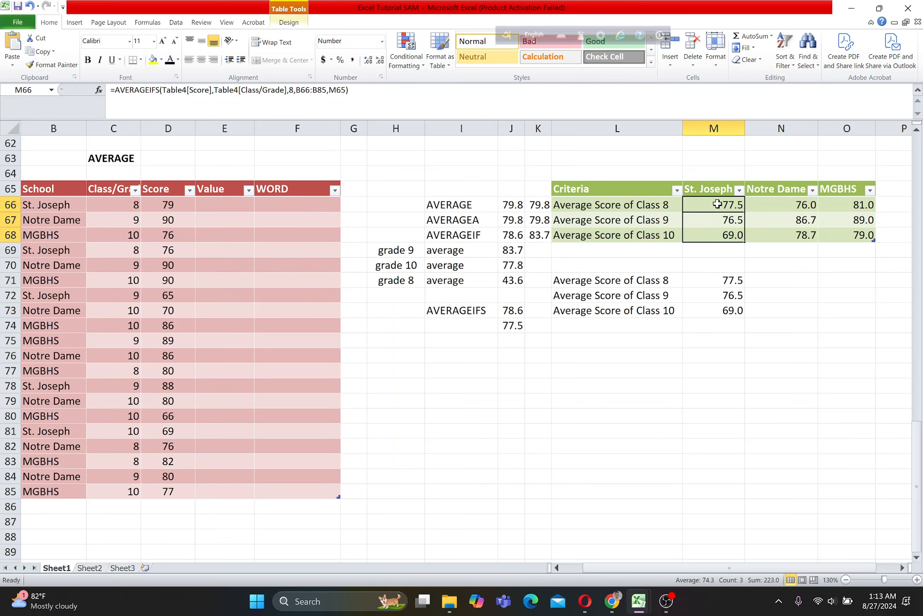
{"action": "left_click", "coordinate": [722, 295]}
{"action": "left_click_drag", "start_coordinate": [722, 302], "coordinate": [723, 314]}
{"action": "key", "text": "Escape"}
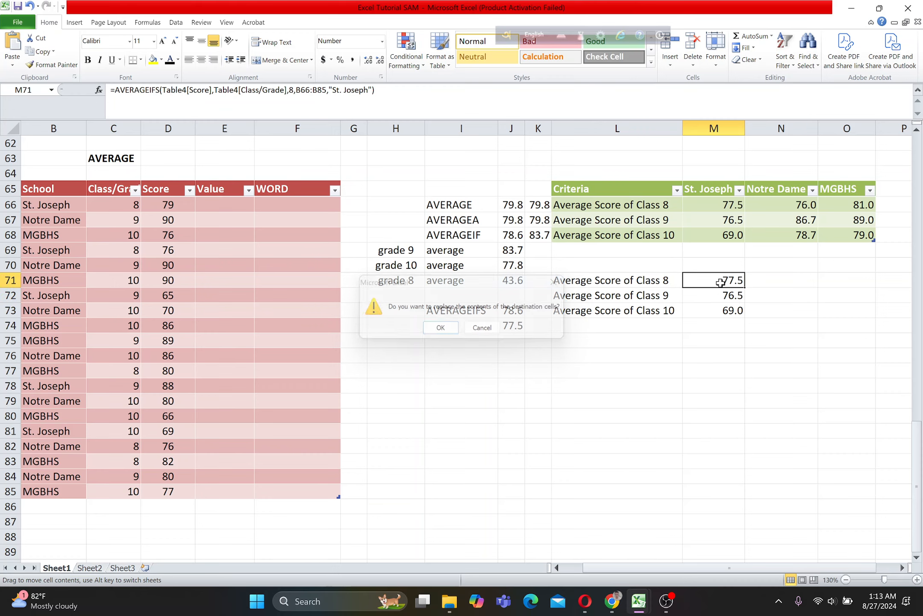
Copy the text of the class 8 formula in M71 into N71 for Notre Dame
{"action": "left_click", "coordinate": [758, 276]}
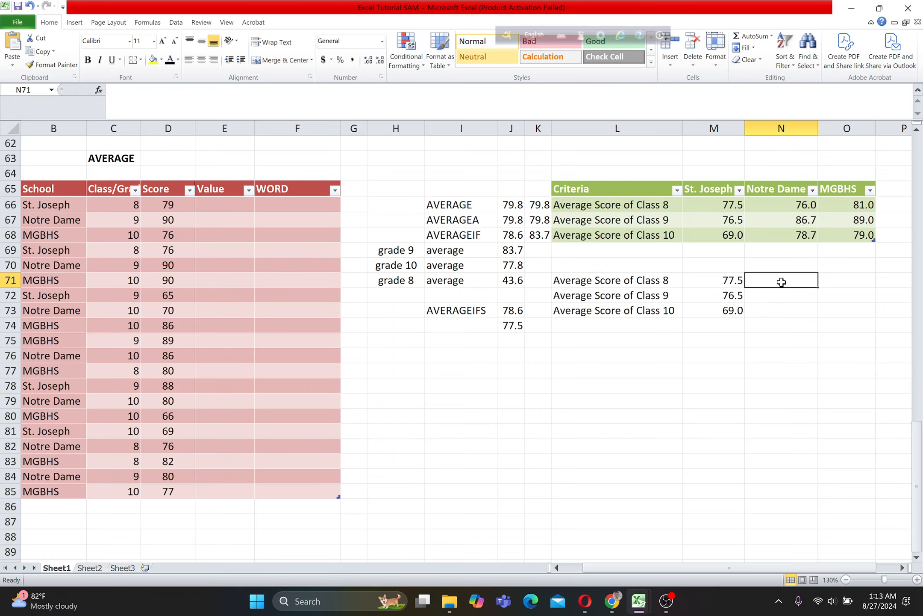
{"action": "left_click", "coordinate": [721, 282]}
{"action": "left_click_drag", "start_coordinate": [378, 90], "coordinate": [110, 90]}
{"action": "key", "text": "ctrl+c"}
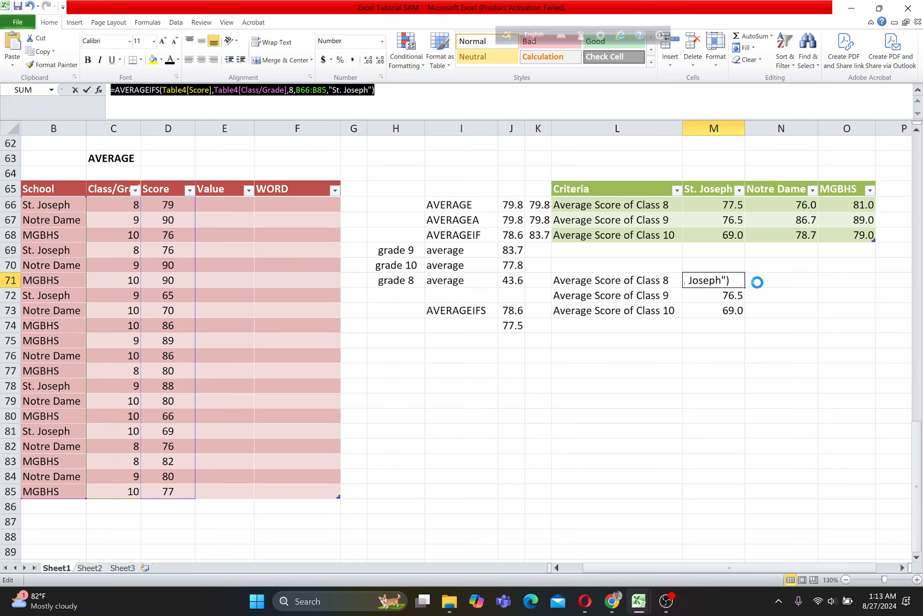
{"action": "key", "text": "Escape"}
{"action": "left_click", "coordinate": [778, 283]}
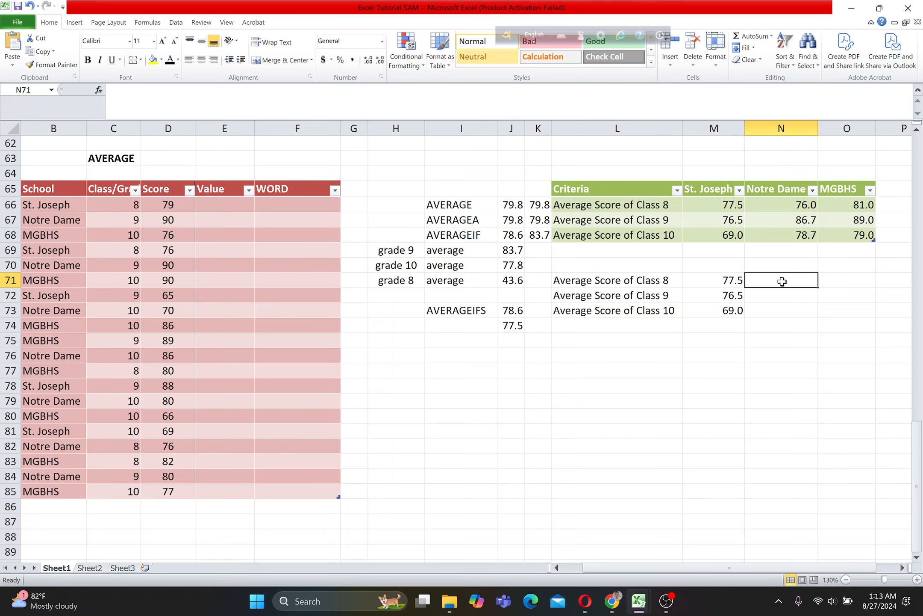
{"action": "left_click", "coordinate": [674, 283]}
{"action": "left_click", "coordinate": [795, 282]}
{"action": "key", "text": "F2"}
{"action": "key", "text": "ctrl+v"}
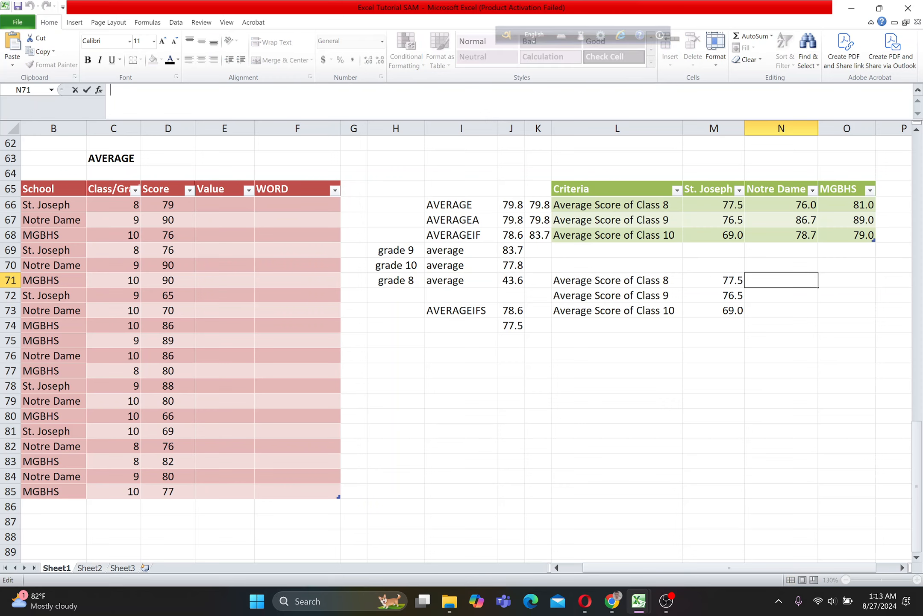
Replace the "St. Joseph" criterion in the N71 AVERAGEIFS formula with a reference to the Notre Dame cell B67
{"action": "left_click", "coordinate": [369, 90]}
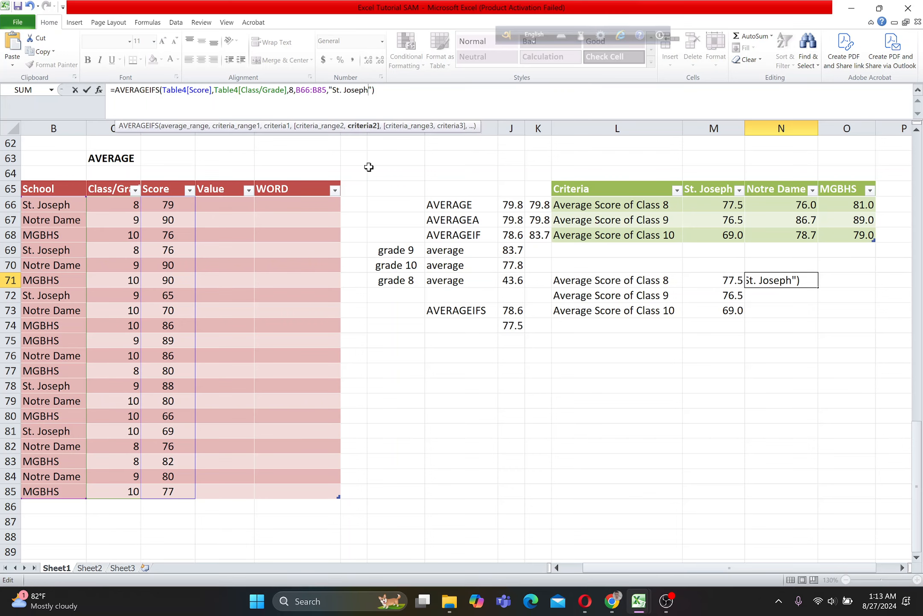
{"action": "key", "text": "shift+Left"}
{"action": "key", "text": "shift+Left"}
{"action": "key", "text": "shift+Left"}
{"action": "key", "text": "shift+Left"}
{"action": "key", "text": "BackSpace"}
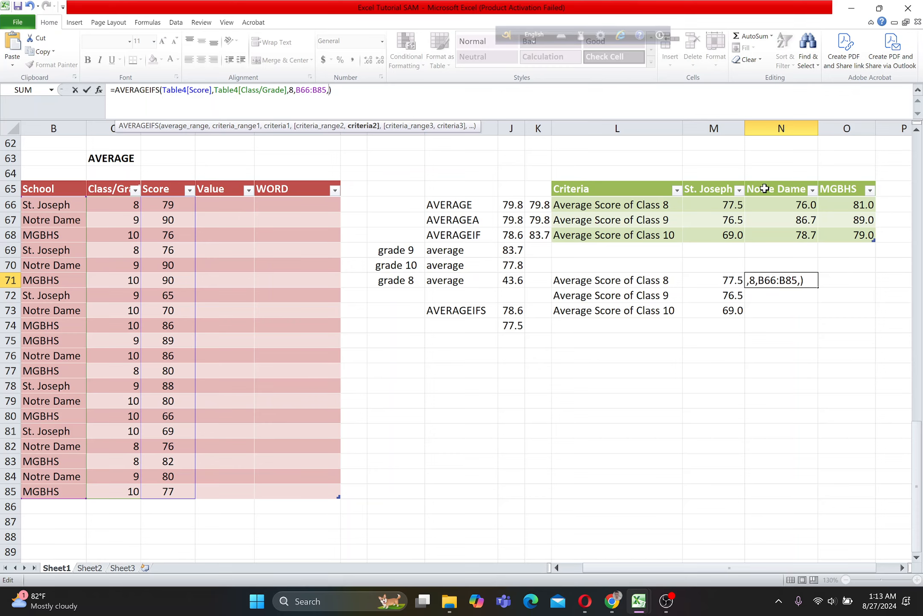
{"action": "left_click", "coordinate": [51, 222]}
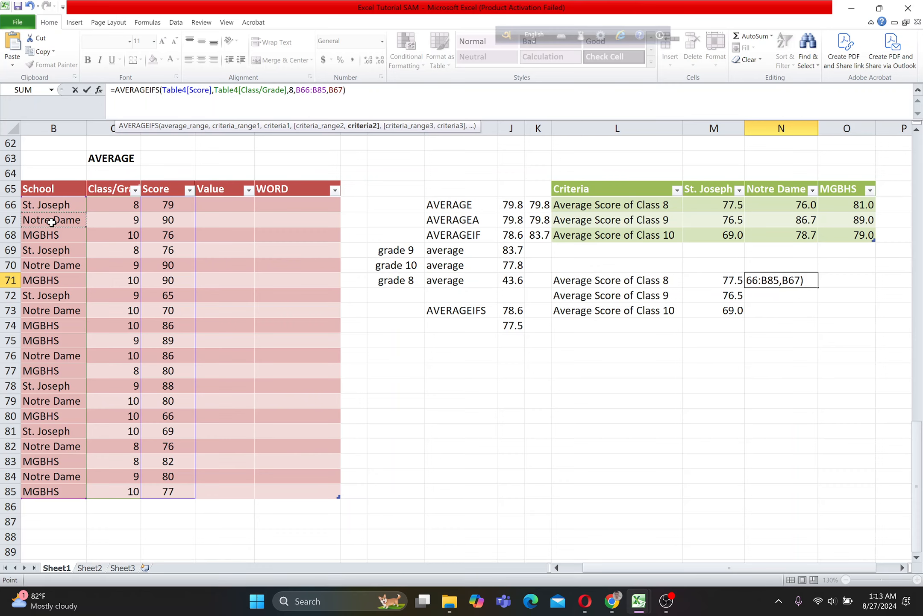
{"action": "key", "text": "Return"}
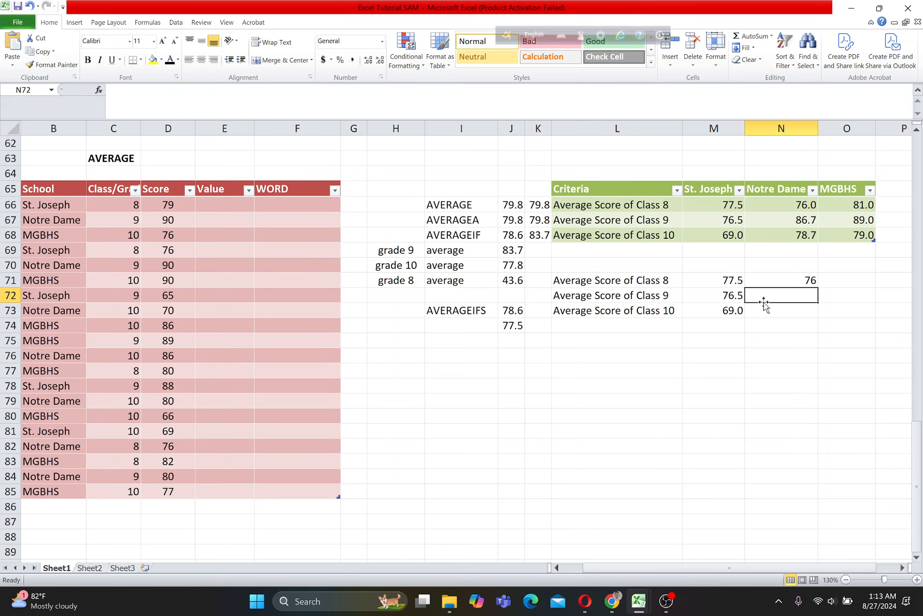
Compare the Notre Dame class 8 formula in N71 with N66, and review the averages in M66:O68
{"action": "left_click", "coordinate": [774, 278]}
{"action": "left_click", "coordinate": [778, 205]}
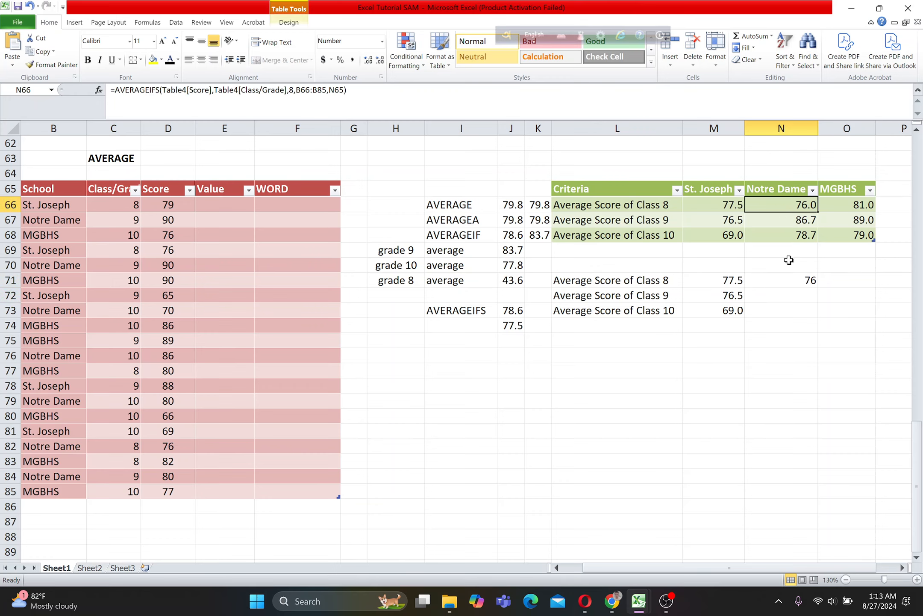
{"action": "left_click", "coordinate": [785, 278]}
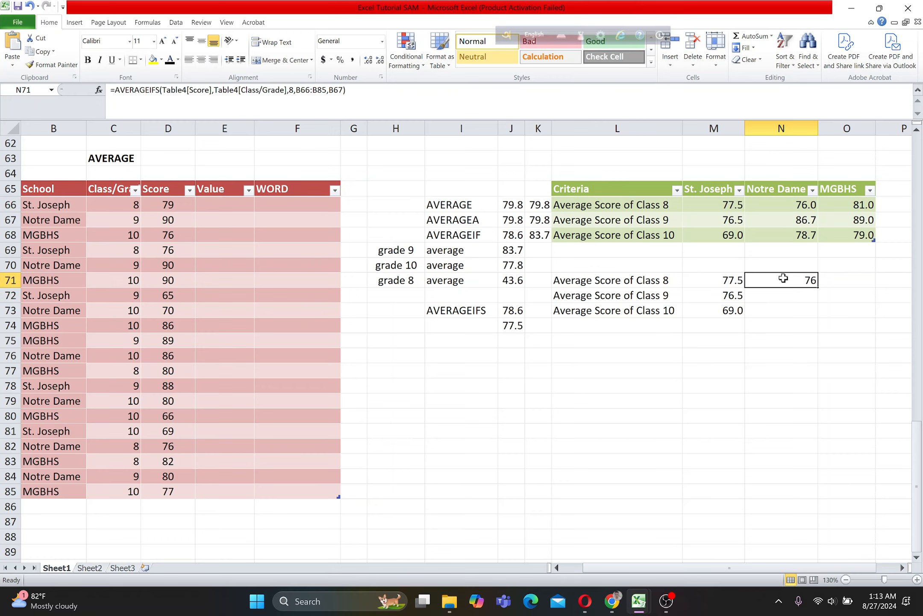
{"action": "left_click", "coordinate": [793, 205]}
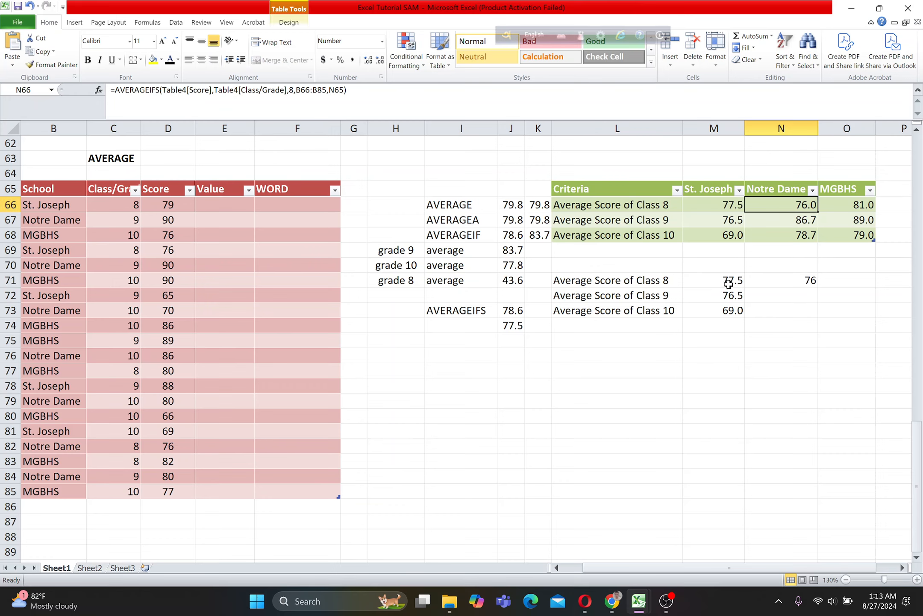
{"action": "left_click", "coordinate": [796, 287]}
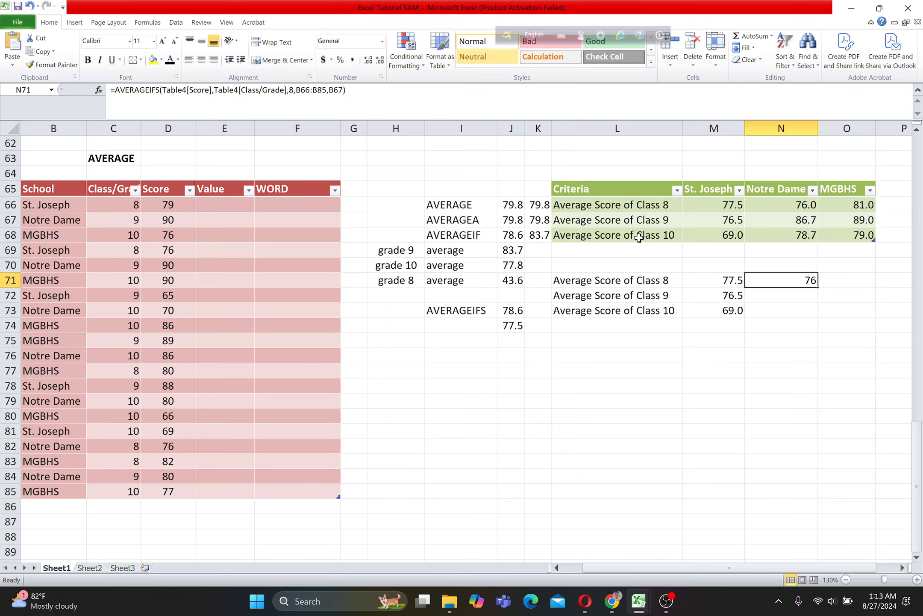
{"action": "left_click", "coordinate": [785, 190]}
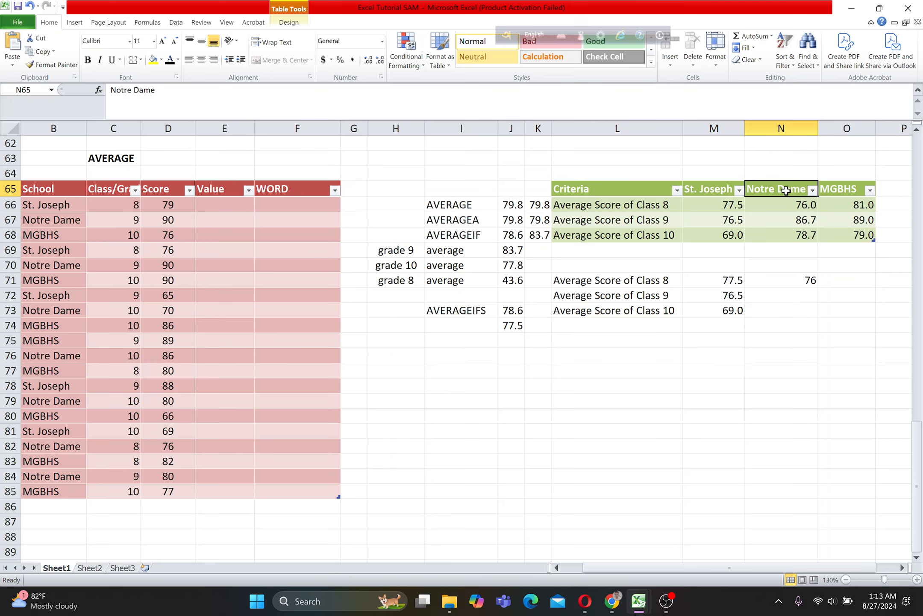
{"action": "left_click", "coordinate": [774, 283]}
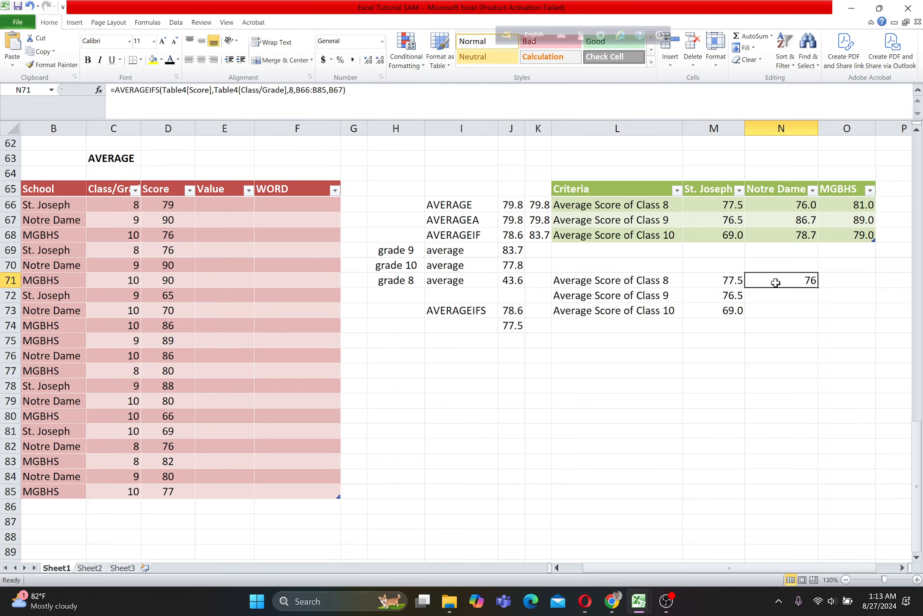
{"action": "left_click_drag", "start_coordinate": [715, 206], "coordinate": [840, 233]}
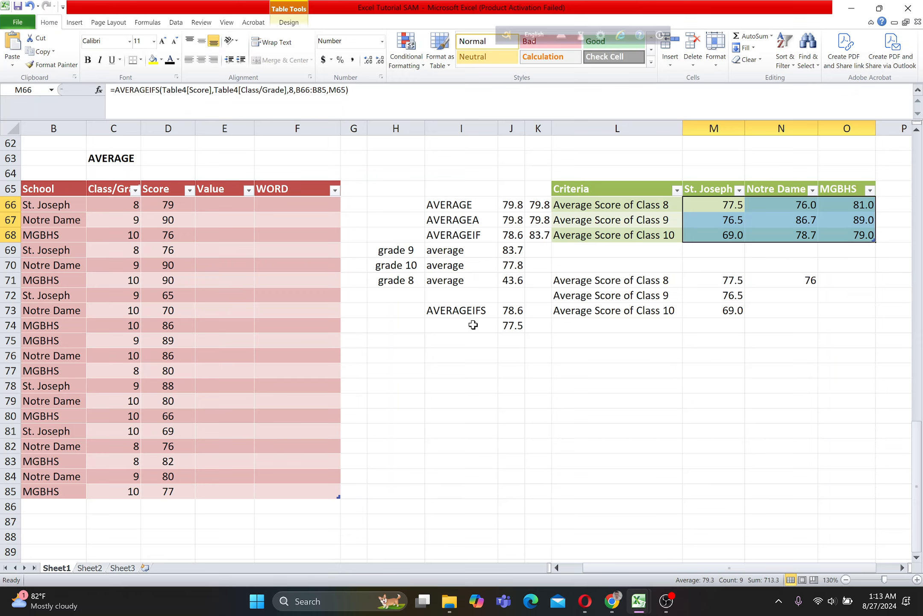
{"action": "left_click", "coordinate": [455, 219]}
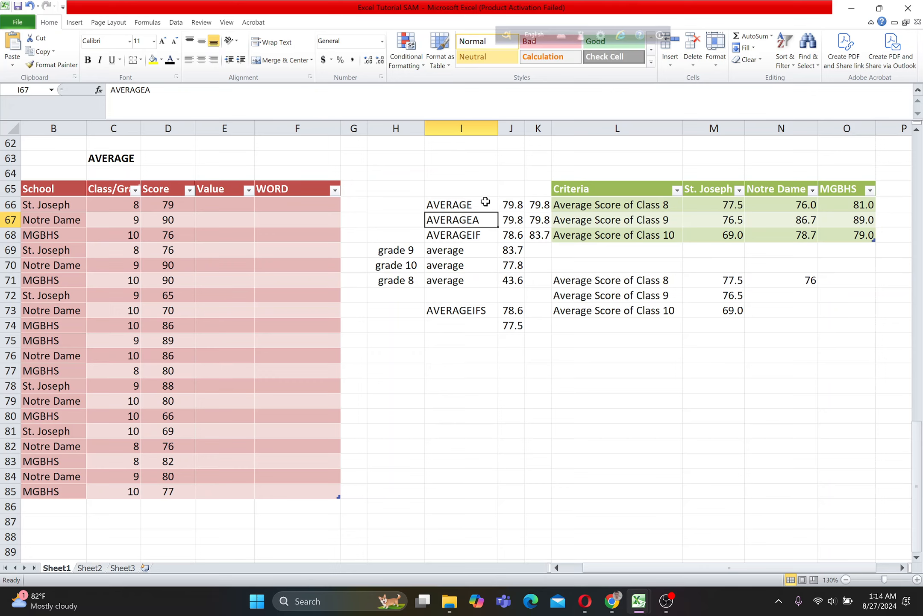
{"action": "left_click", "coordinate": [481, 384]}
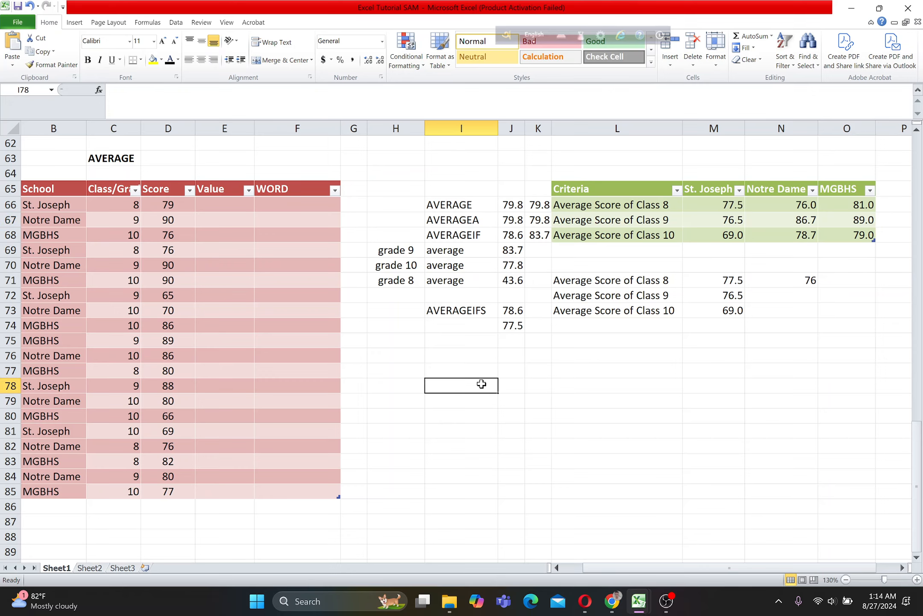
Clear K66:K67 and enter =AVERAGE(Table4[Score]) in K66
{"action": "left_click_drag", "start_coordinate": [540, 204], "coordinate": [539, 216]}
{"action": "key", "text": "Delete"}
{"action": "left_click", "coordinate": [536, 205]}
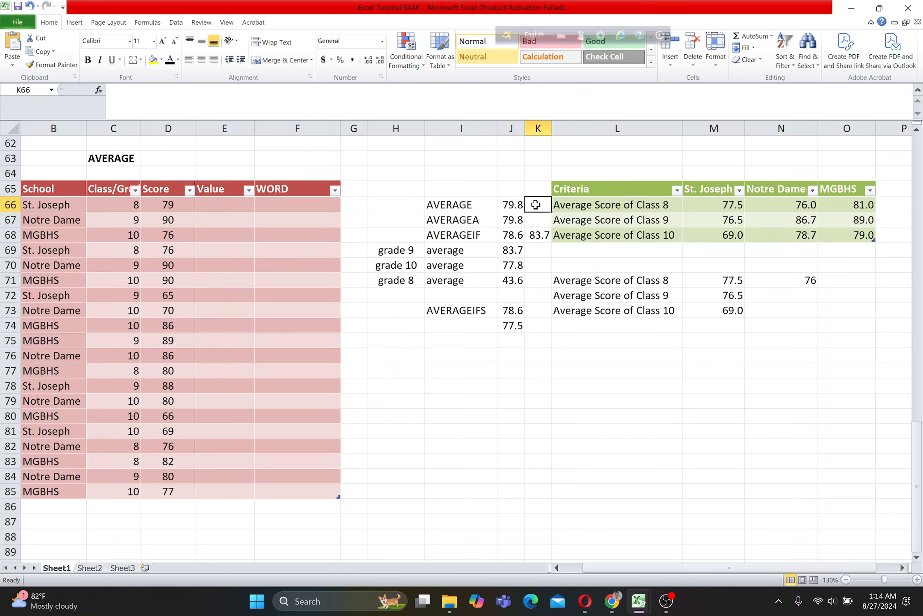
{"action": "type", "text": "="}
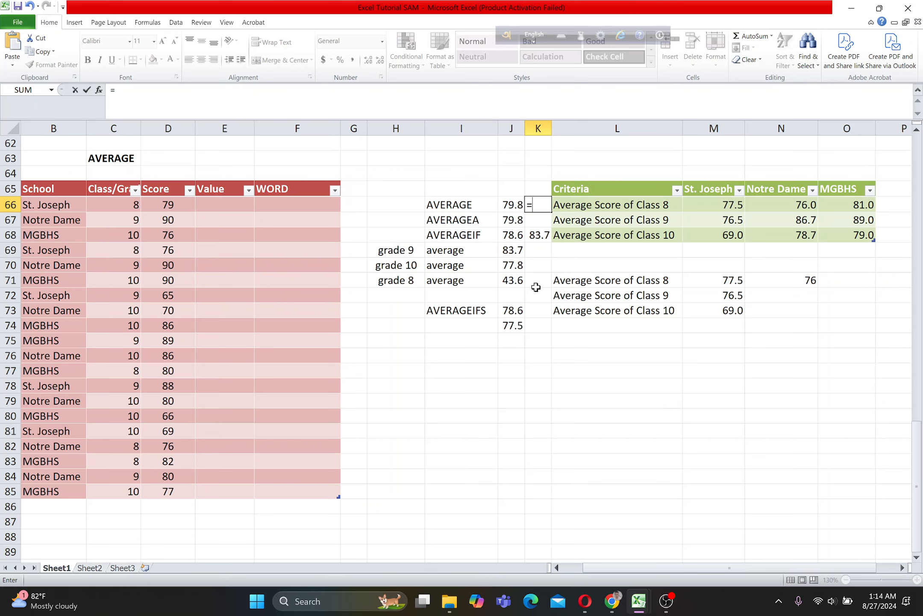
{"action": "type", "text": "average"}
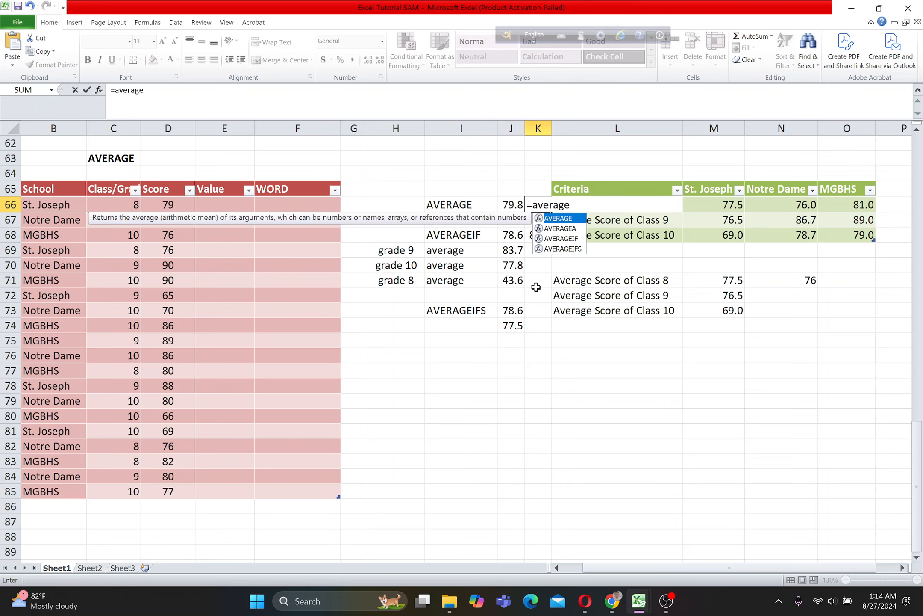
{"action": "key", "text": "Tab"}
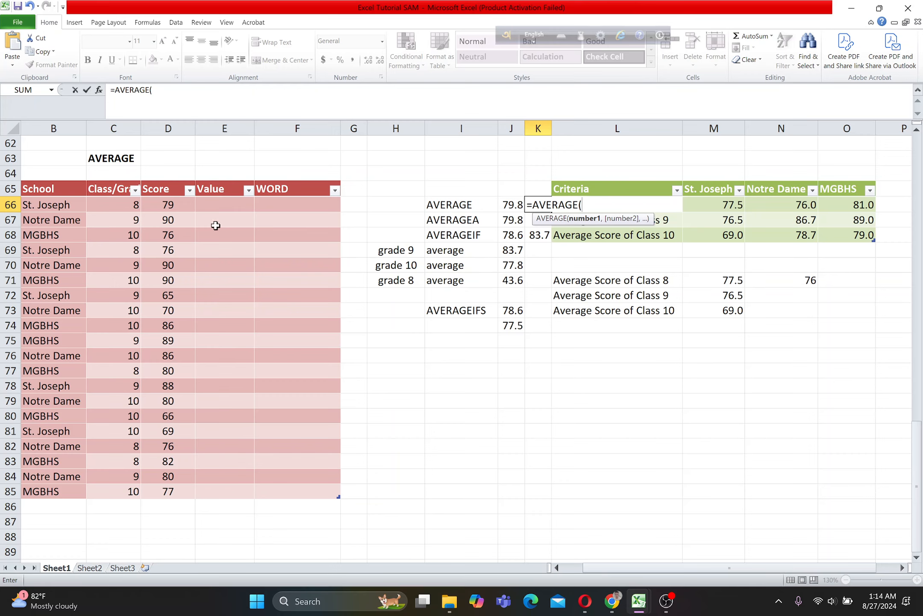
{"action": "left_click", "coordinate": [171, 207]}
{"action": "key", "text": "ctrl+shift+Down"}
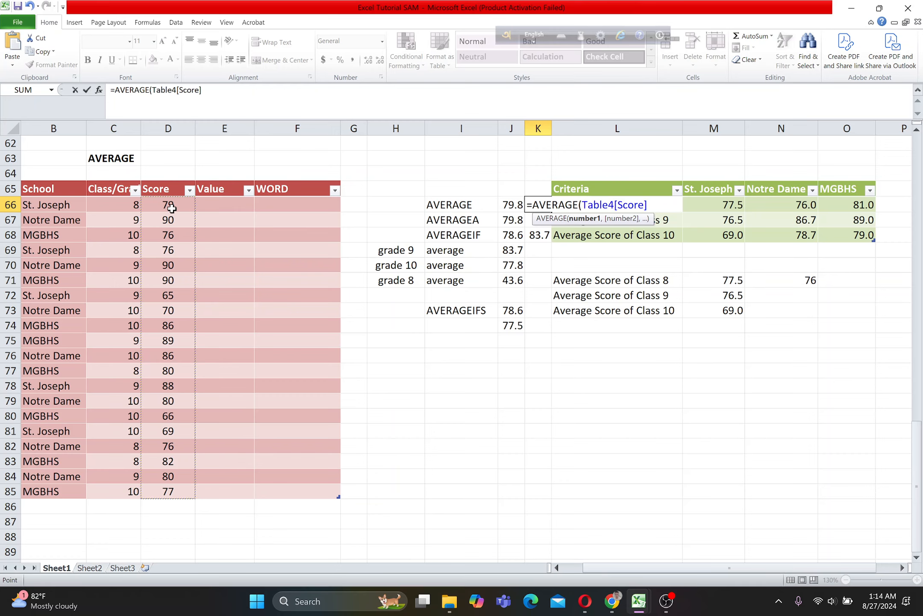
{"action": "key", "text": "Return"}
{"action": "left_click", "coordinate": [535, 203]}
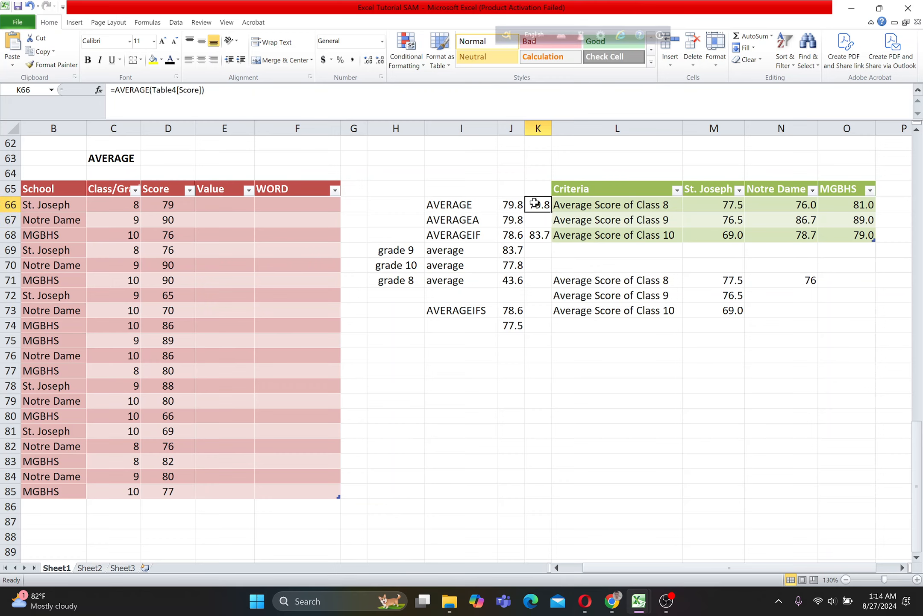
Clear the two scores in D70:D71 of the school table
{"action": "left_click", "coordinate": [544, 219]}
{"action": "left_click", "coordinate": [485, 219]}
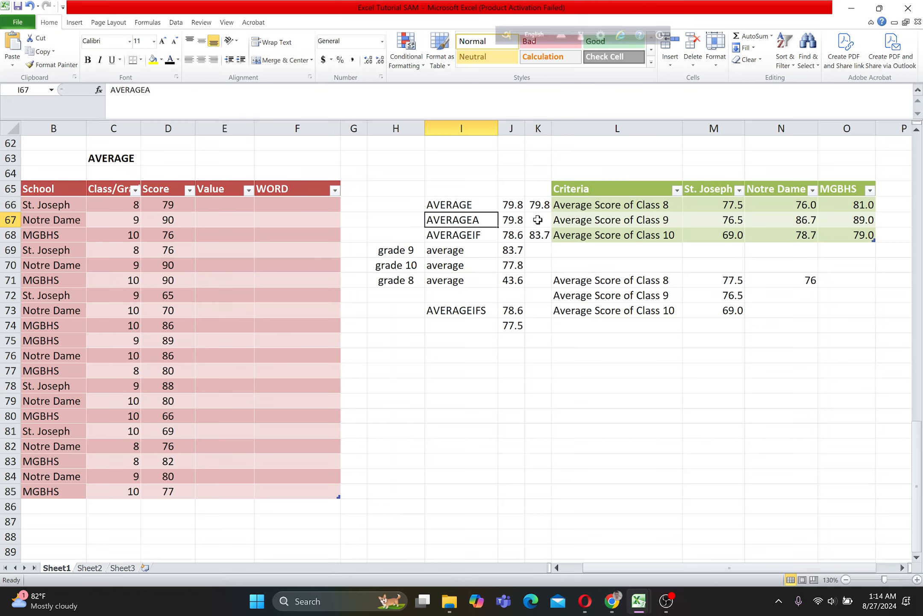
{"action": "left_click", "coordinate": [537, 219]}
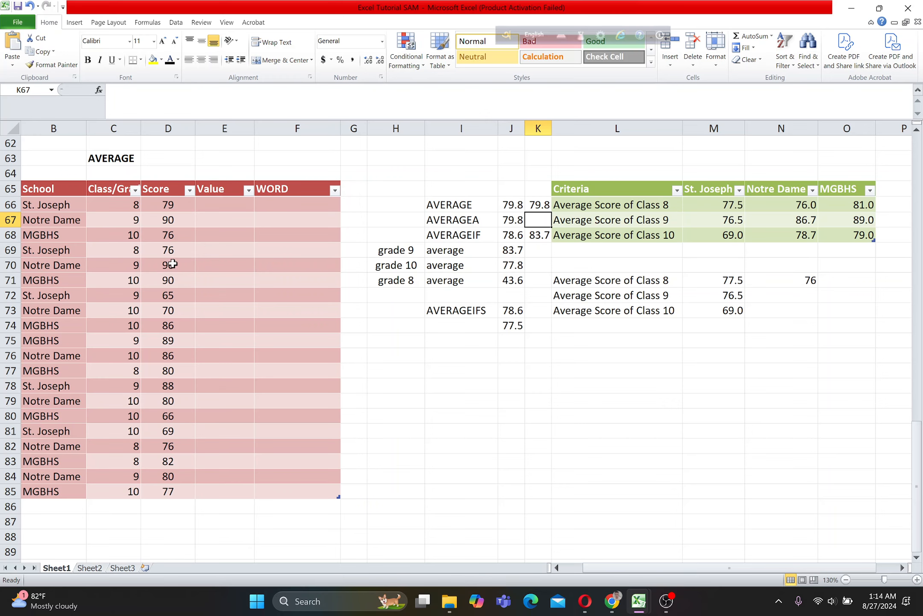
{"action": "left_click_drag", "start_coordinate": [167, 206], "coordinate": [167, 492]}
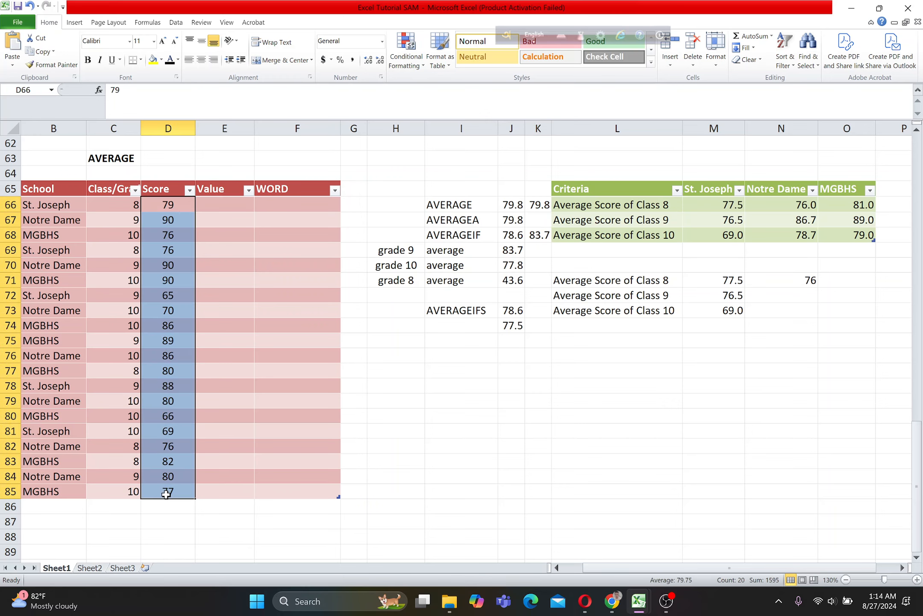
{"action": "left_click_drag", "start_coordinate": [170, 263], "coordinate": [170, 278]}
{"action": "key", "text": "Delete"}
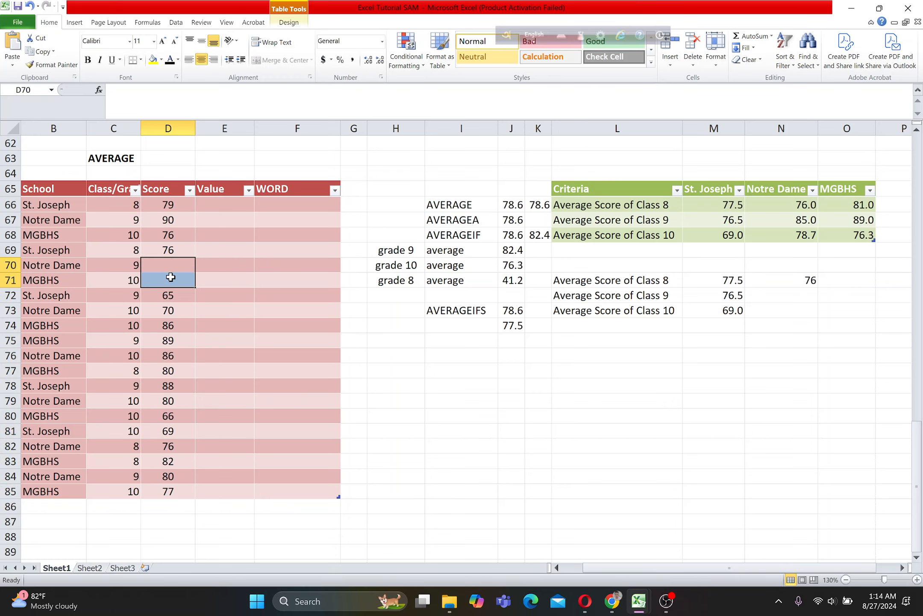
Check the AVERAGE results in J66:K66, undo the clearing of D70:D71 and redo it
{"action": "left_click", "coordinate": [519, 206]}
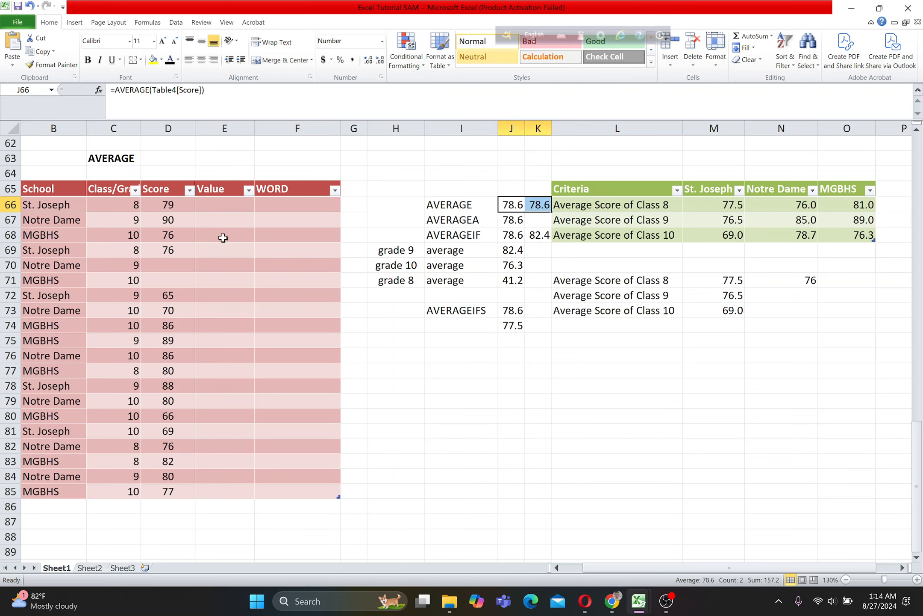
{"action": "key", "text": "ctrl+z"}
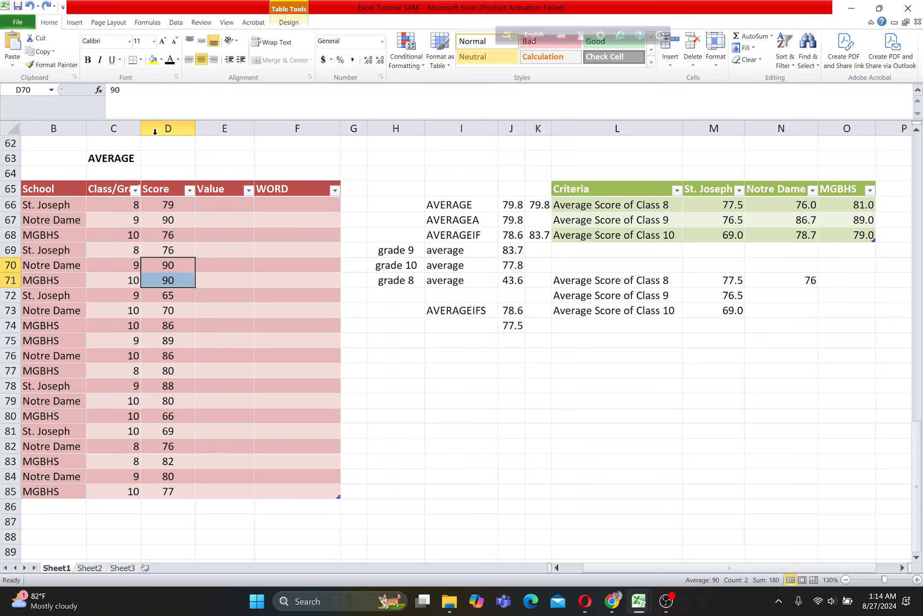
{"action": "left_click", "coordinate": [45, 5]}
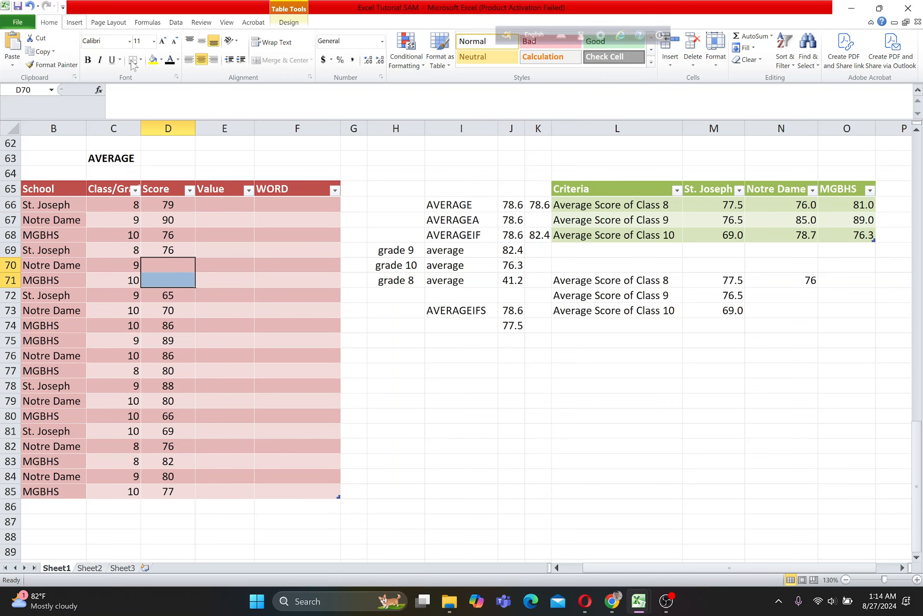
{"action": "left_click", "coordinate": [165, 271]}
Enter =AVERAGEA(Table4[Score]) in K67 and check the result
{"action": "left_click", "coordinate": [537, 222]}
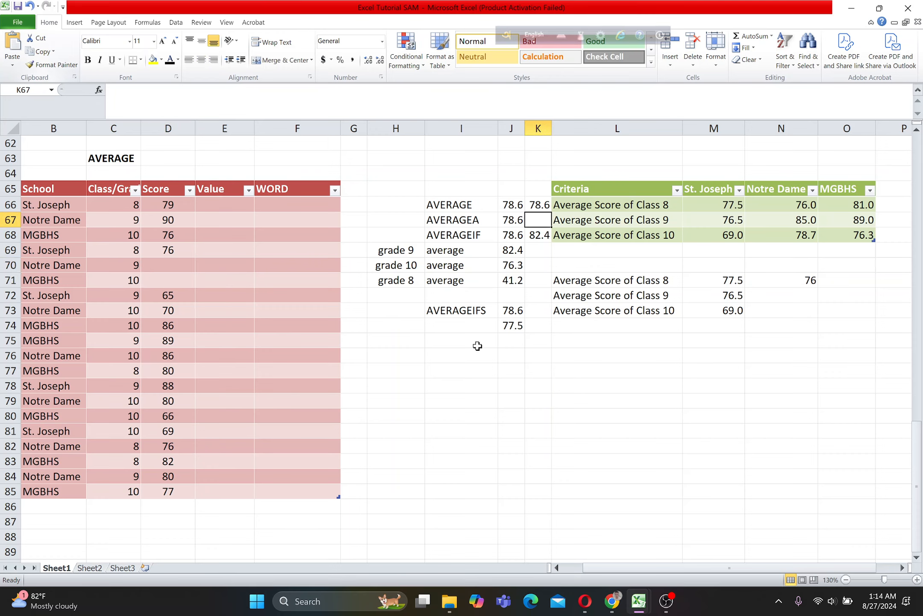
{"action": "type", "text": "=averag"}
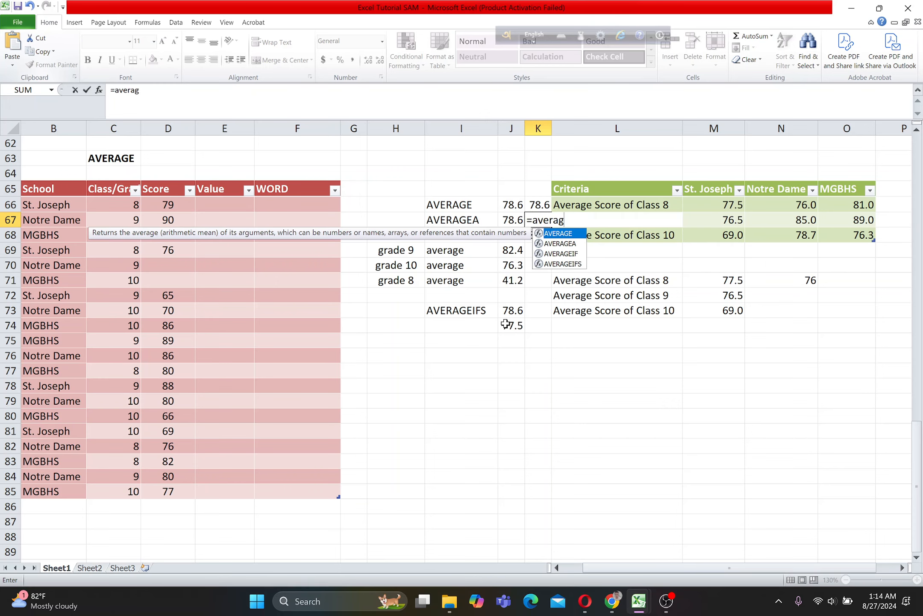
{"action": "key", "text": "Tab"}
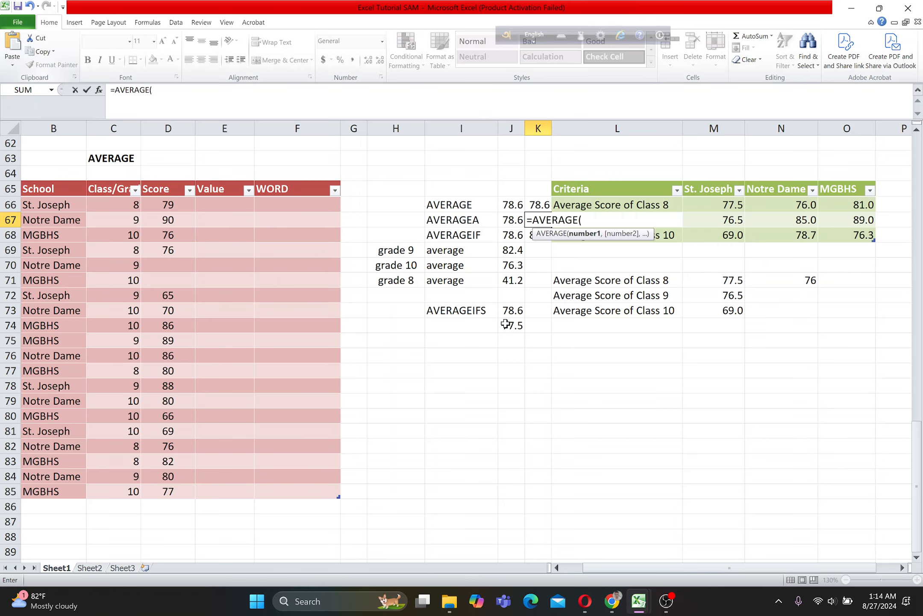
{"action": "key", "text": "BackSpace"}
{"action": "key", "text": "BackSpace"}
{"action": "left_click", "coordinate": [563, 243]}
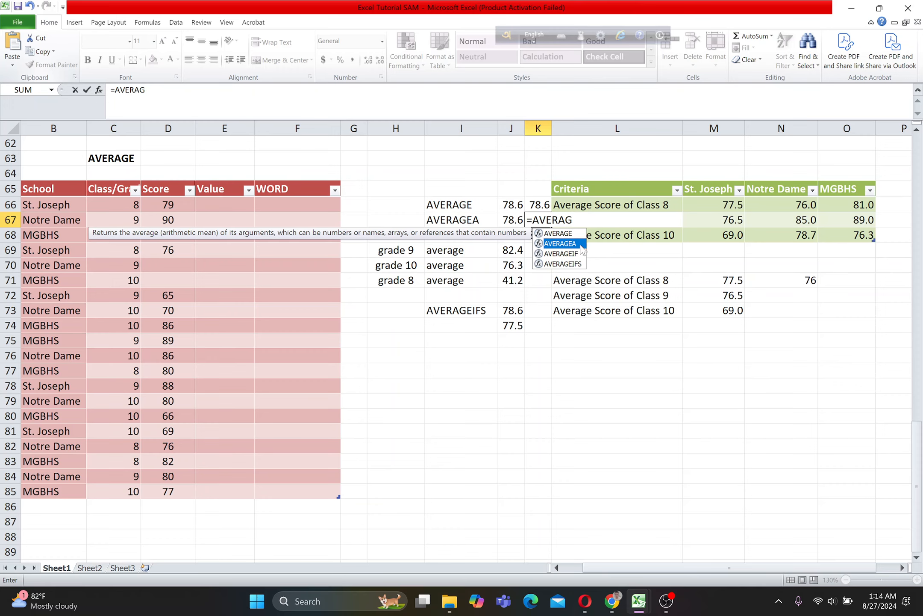
{"action": "key", "text": "Tab"}
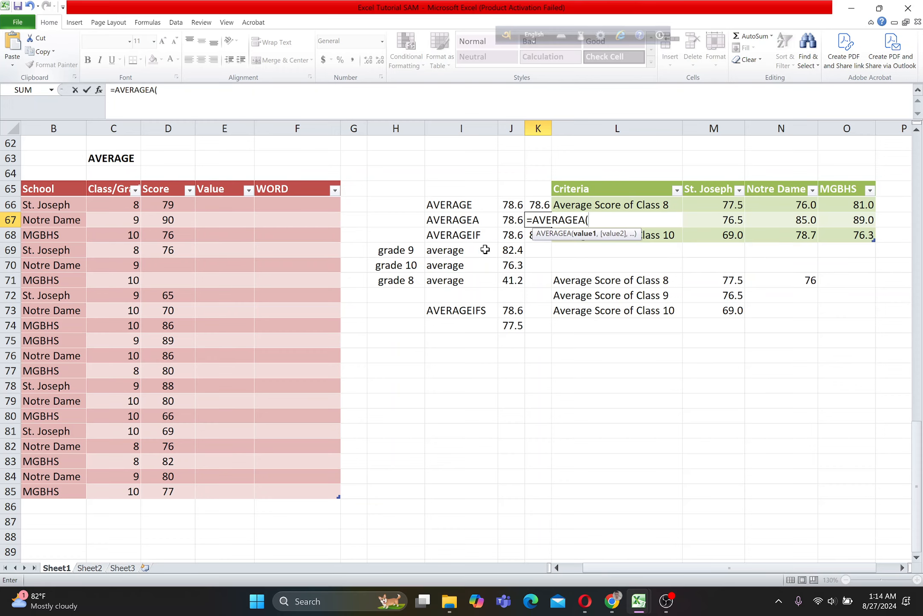
{"action": "left_click", "coordinate": [183, 207]}
{"action": "key", "text": "shift+Down"}
{"action": "key", "text": "shift+Down"}
{"action": "key", "text": "shift+Down"}
{"action": "key", "text": "shift+Down"}
{"action": "key", "text": "shift+Down"}
{"action": "key", "text": "shift+Down"}
{"action": "key", "text": "shift+Down"}
{"action": "key", "text": "shift+Down"}
{"action": "key", "text": "shift+Down"}
{"action": "key", "text": "shift+Down"}
{"action": "key", "text": "shift+Down"}
{"action": "key", "text": "shift+Down"}
{"action": "key", "text": "shift+Down"}
{"action": "key", "text": "shift+Down"}
{"action": "key", "text": "shift+Down"}
{"action": "key", "text": "shift+Down"}
{"action": "key", "text": "shift+Down"}
{"action": "key", "text": "shift+Down"}
{"action": "key", "text": "shift+Down"}
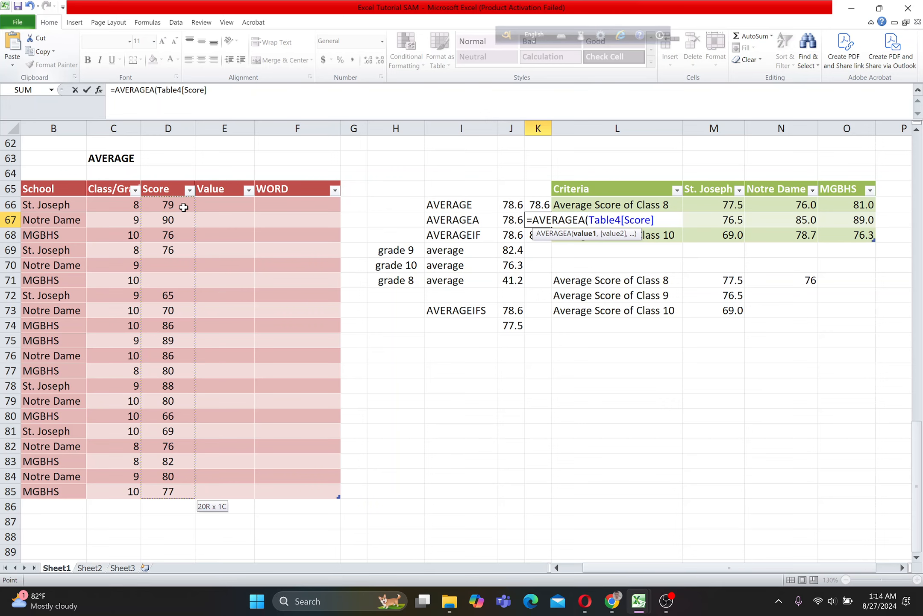
{"action": "type", "text": ")"}
{"action": "key", "text": "Return"}
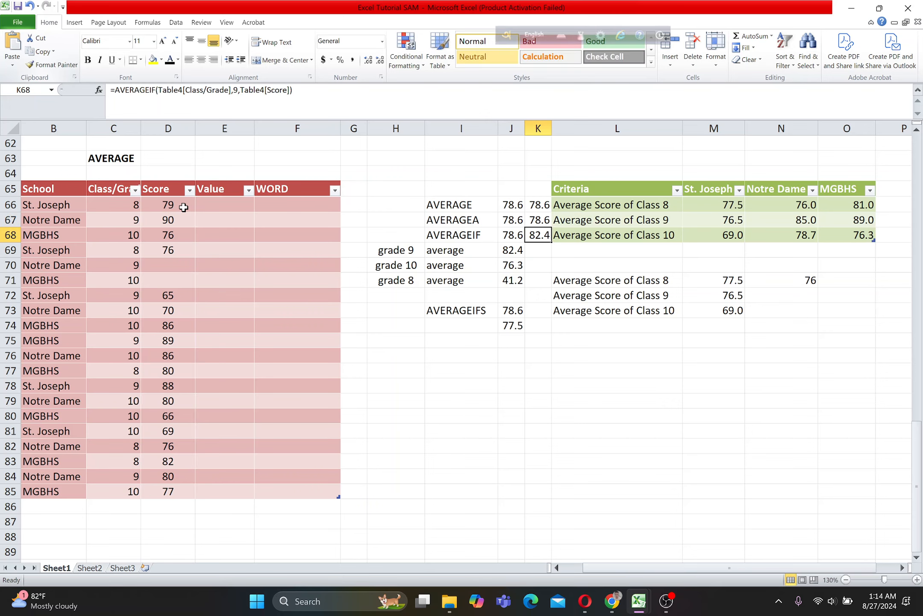
{"action": "left_click", "coordinate": [543, 220]}
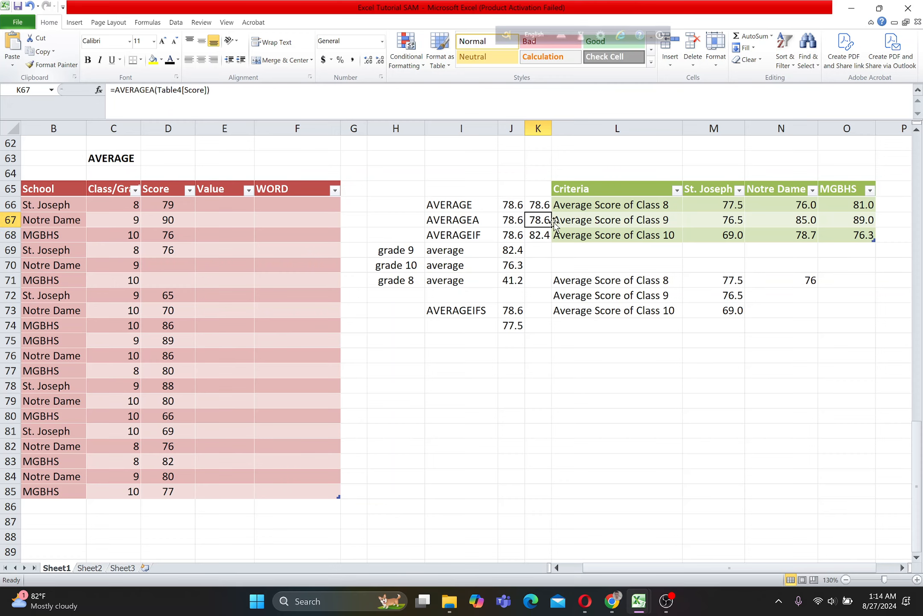
Enter the text Art in D70 and Bee in D71 in place of the blank scores
{"action": "left_click_drag", "start_coordinate": [182, 267], "coordinate": [179, 276]}
{"action": "left_click", "coordinate": [183, 265]}
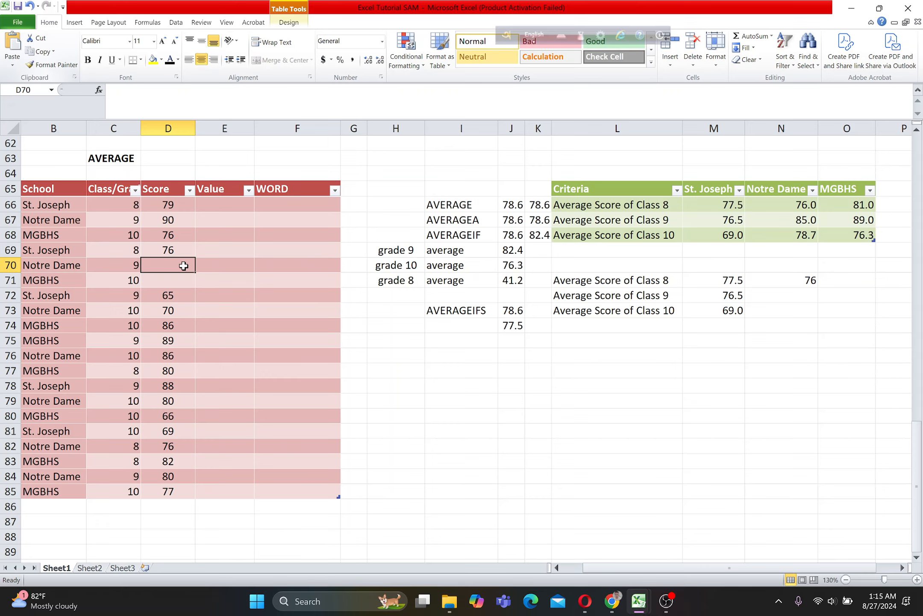
{"action": "type", "text": "A"}
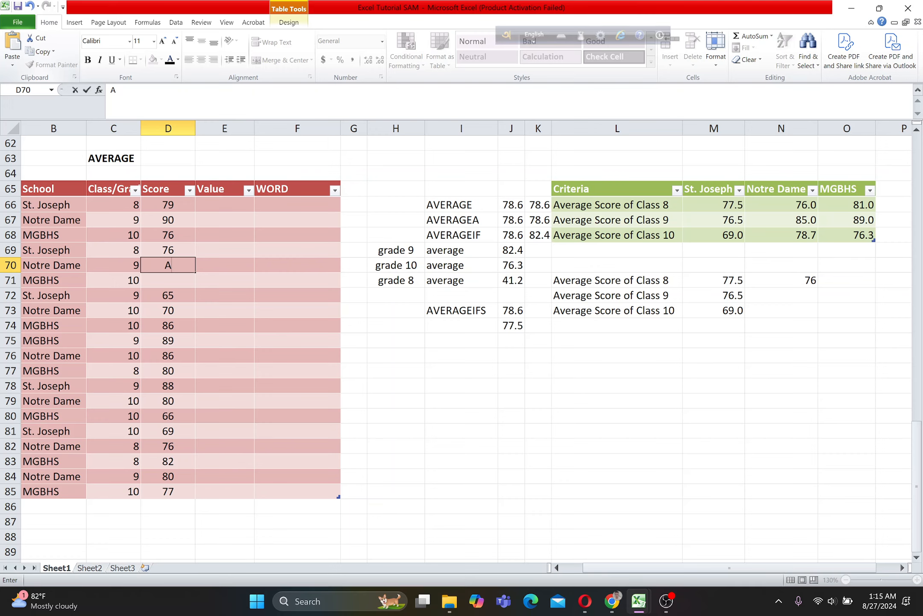
{"action": "type", "text": "rt"}
{"action": "key", "text": "Return"}
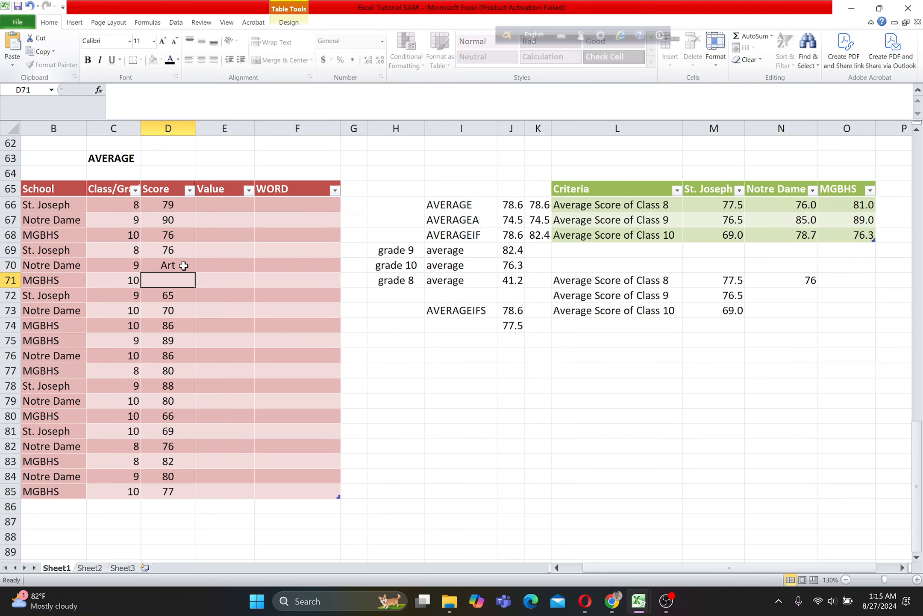
{"action": "type", "text": "Bee"}
{"action": "key", "text": "Return"}
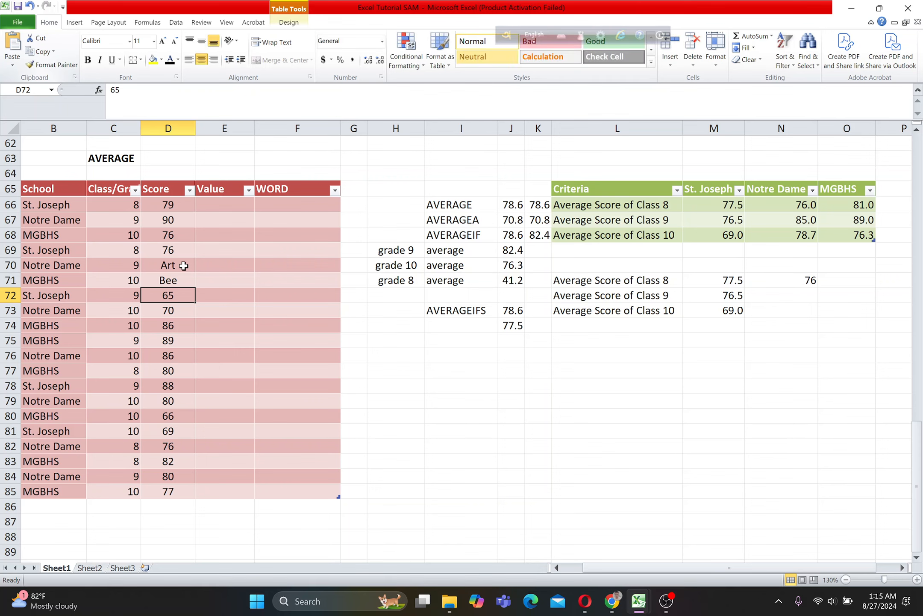
Compare the AVERAGE and AVERAGEA results in K66 and K67 with the text entries in D70:D71 in place
{"action": "left_click", "coordinate": [183, 265]}
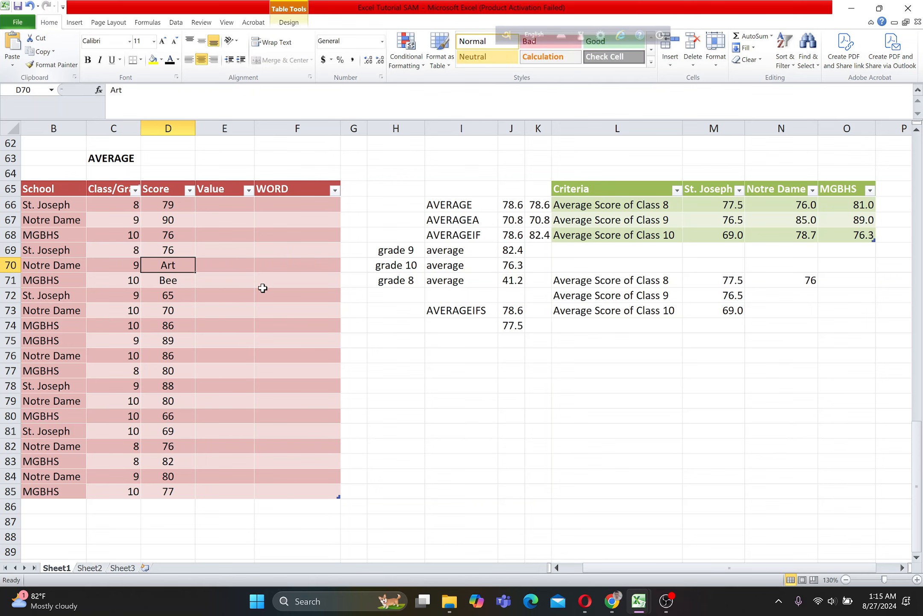
{"action": "left_click", "coordinate": [468, 207]}
{"action": "left_click", "coordinate": [547, 207]}
{"action": "left_click", "coordinate": [463, 219]}
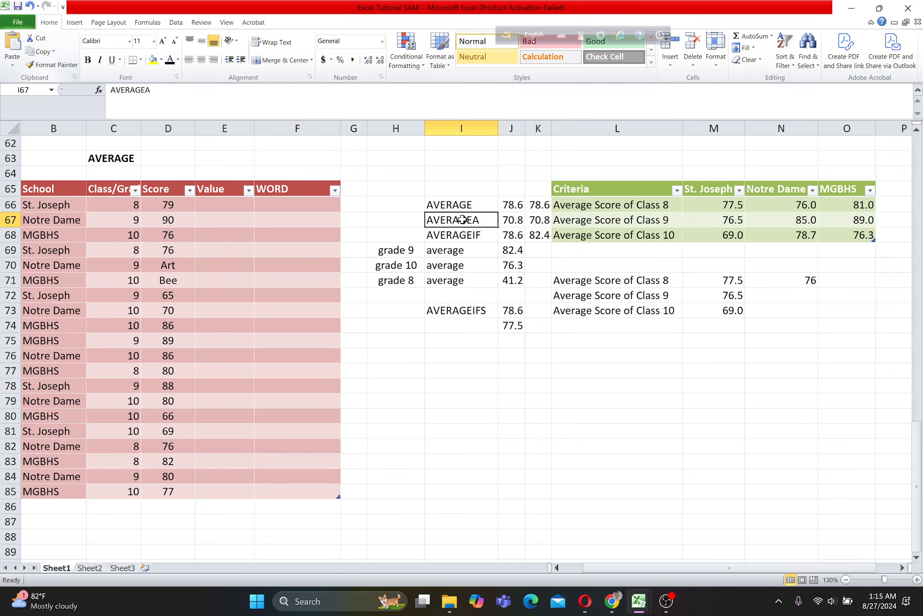
{"action": "left_click", "coordinate": [540, 220]}
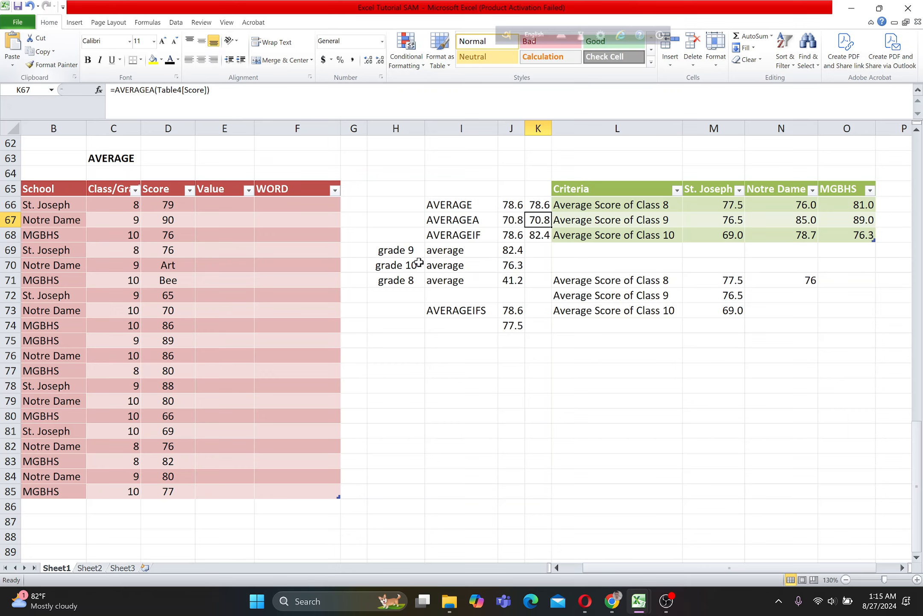
{"action": "left_click", "coordinate": [480, 218]}
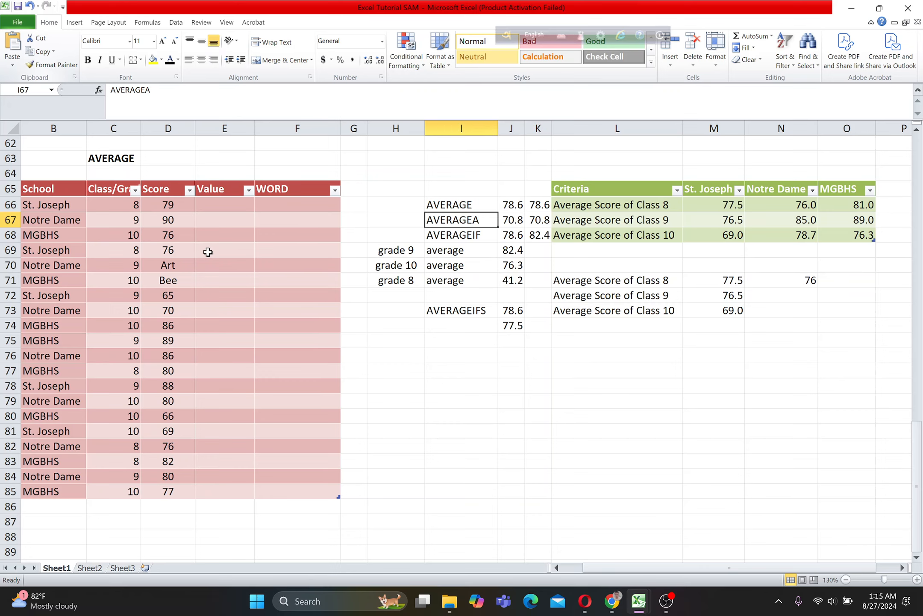
{"action": "left_click_drag", "start_coordinate": [179, 268], "coordinate": [180, 274]}
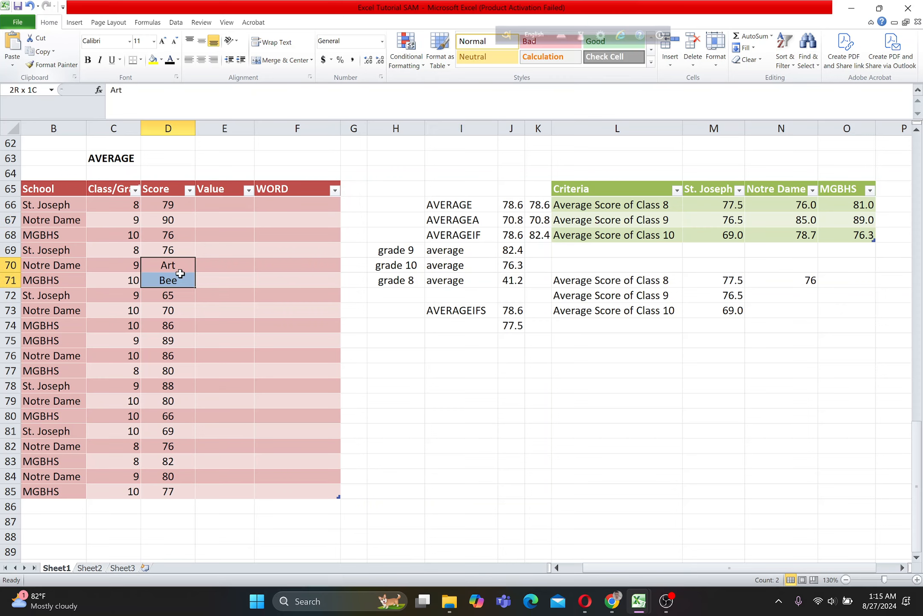
Check the average, count and sum of the scores in D66:D85 against the AVERAGE and AVERAGEA results in rows 66 and 67
{"action": "left_click", "coordinate": [181, 204]}
{"action": "left_click_drag", "start_coordinate": [181, 204], "coordinate": [162, 489]}
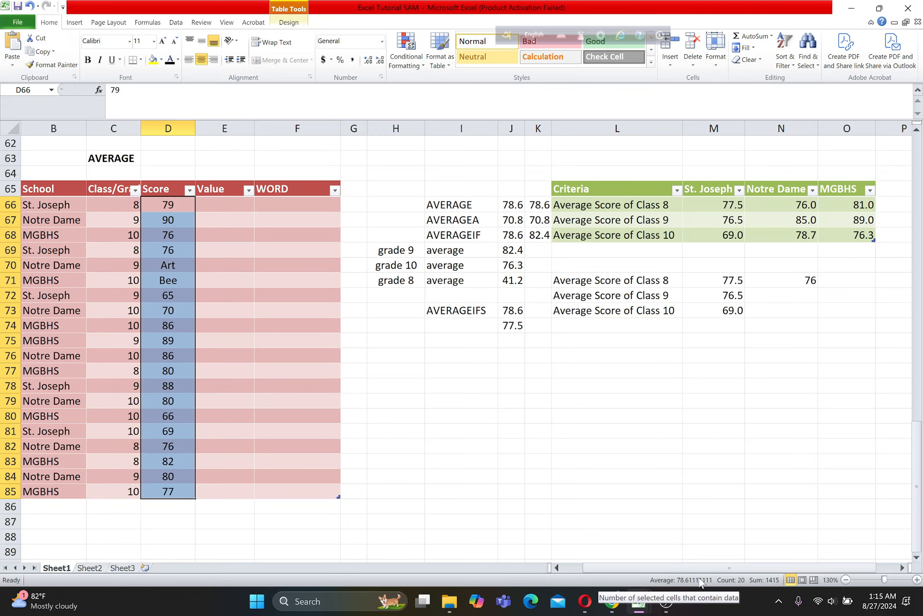
{"action": "left_click", "coordinate": [545, 220]}
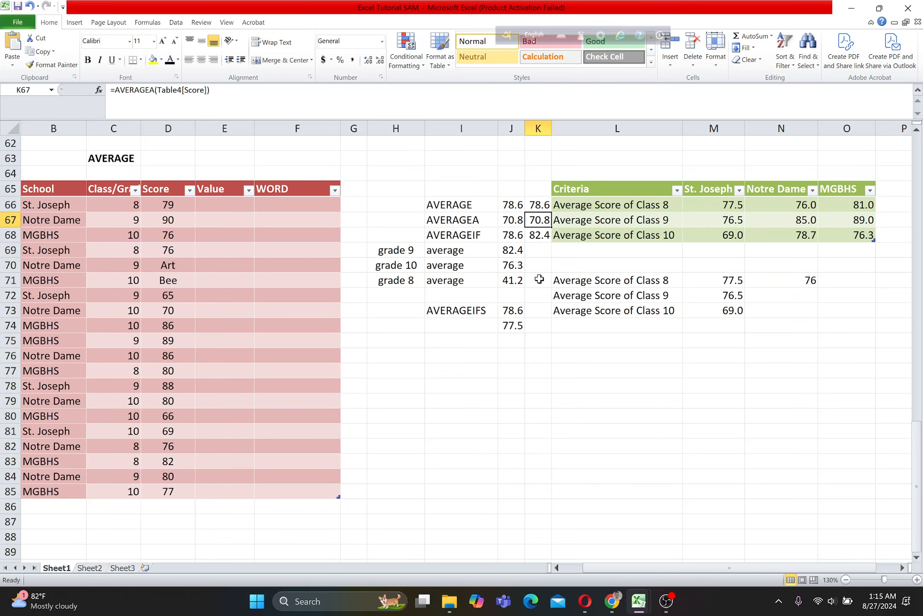
{"action": "left_click", "coordinate": [472, 211]}
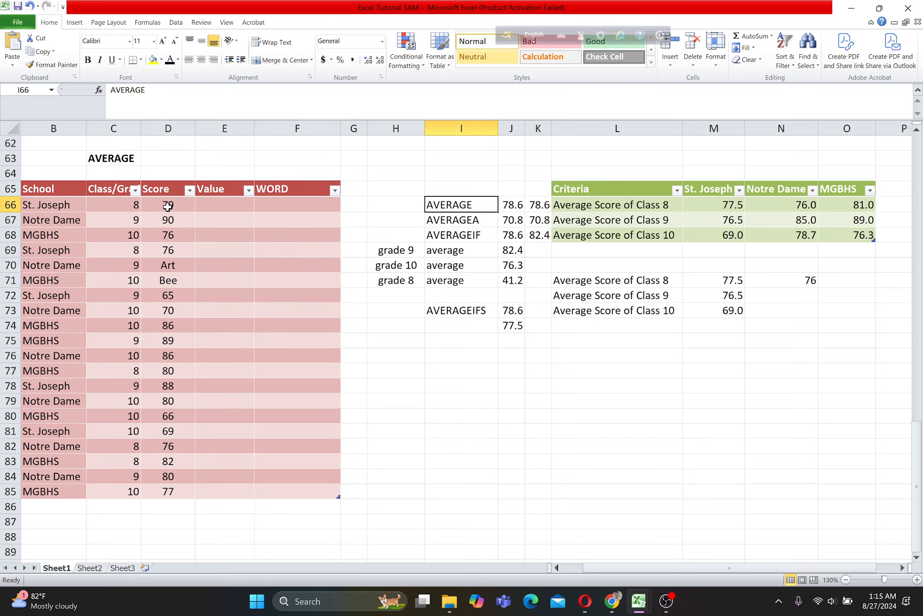
{"action": "left_click_drag", "start_coordinate": [168, 207], "coordinate": [168, 252]}
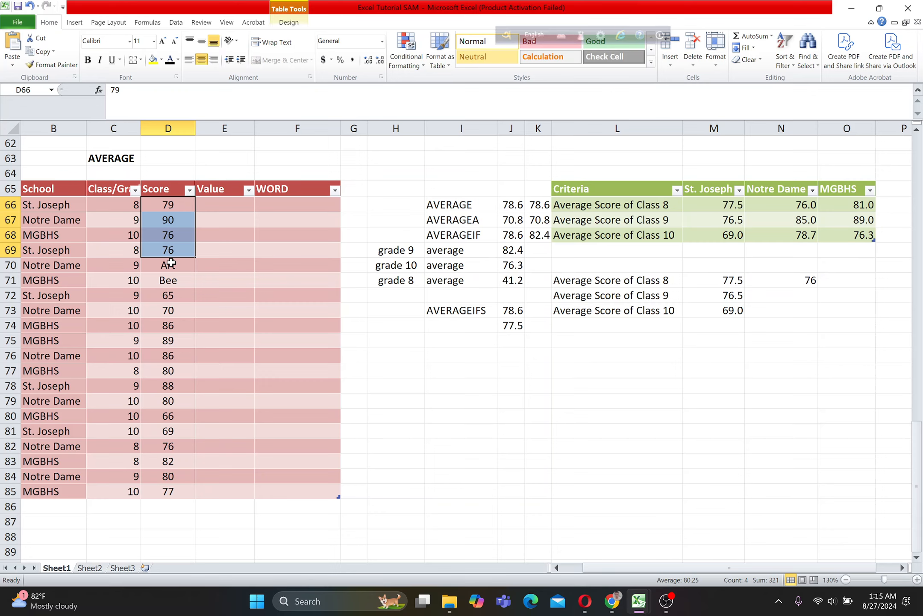
{"action": "left_click", "coordinate": [179, 205]}
{"action": "left_click_drag", "start_coordinate": [169, 205], "coordinate": [168, 490]}
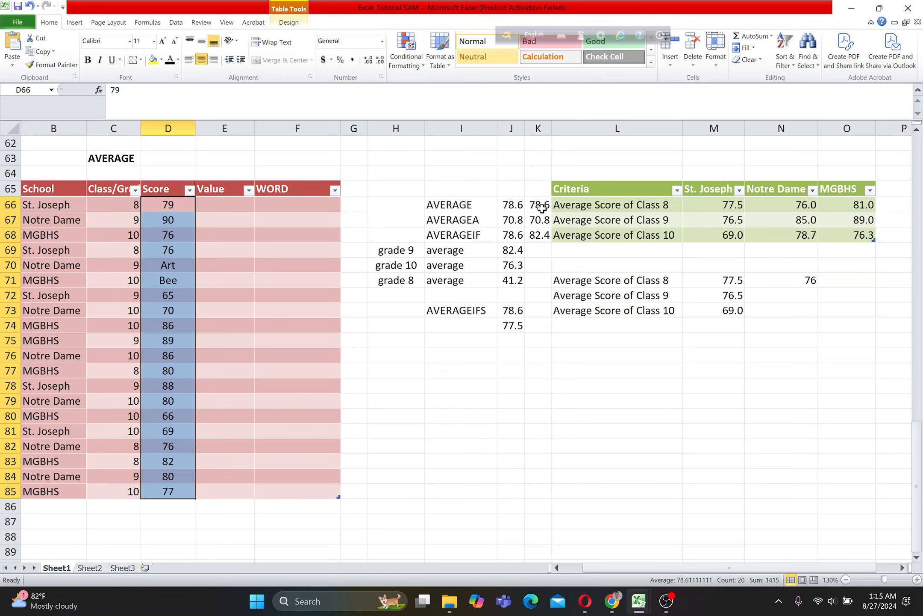
{"action": "left_click", "coordinate": [461, 204]}
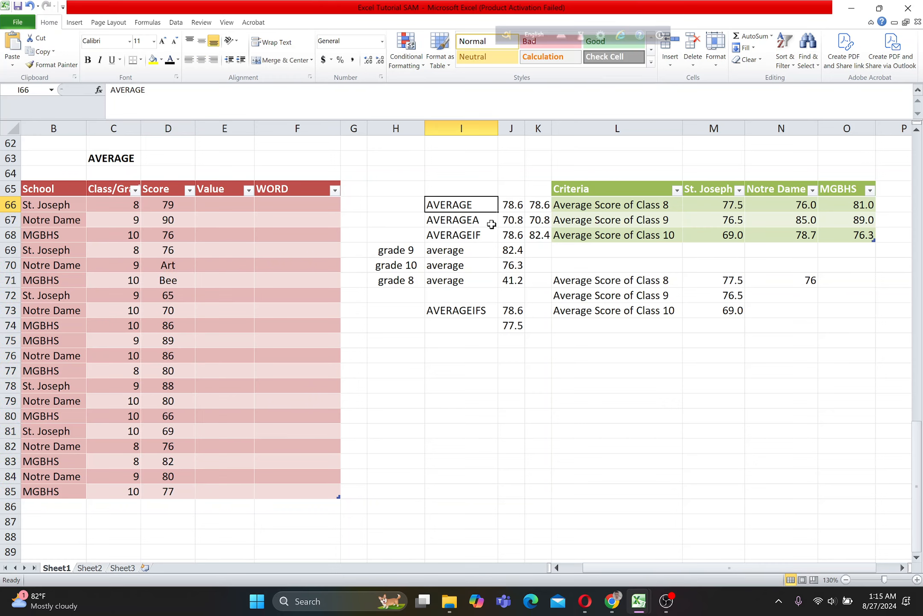
{"action": "left_click", "coordinate": [542, 220]}
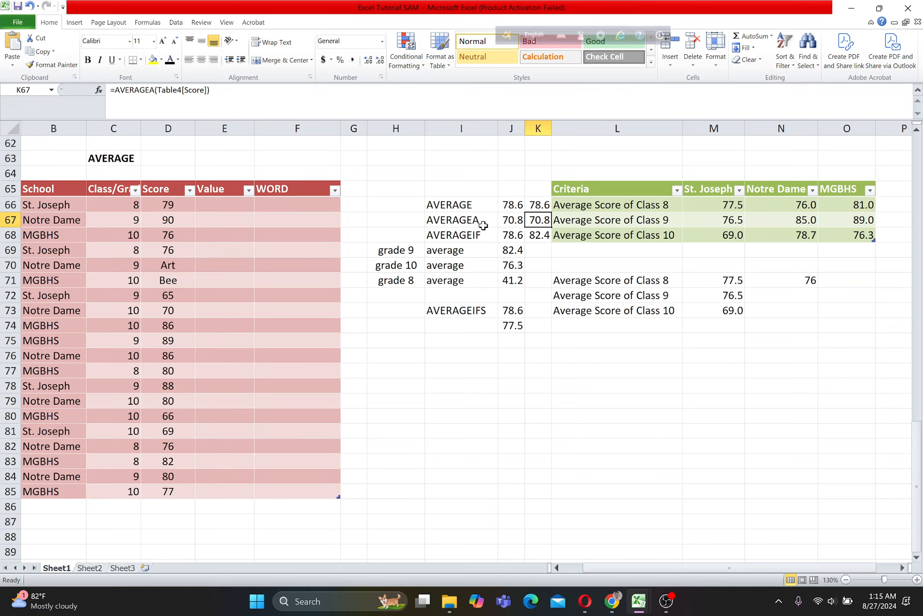
{"action": "left_click_drag", "start_coordinate": [486, 221], "coordinate": [539, 221]}
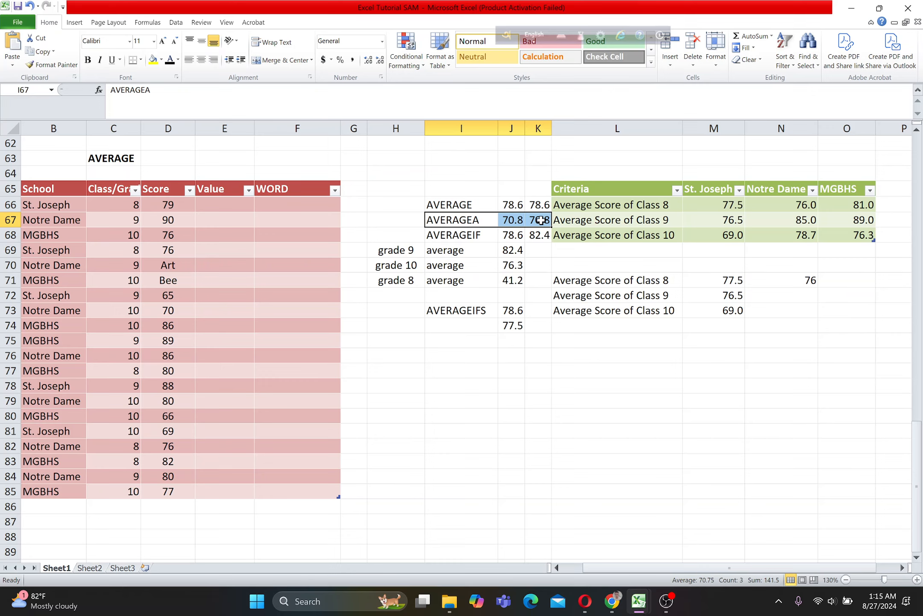
Highlight the AVERAGE, AVERAGEIF and AVERAGEIFS labels in I66, I68 and I73 with yellow fill
{"action": "left_click", "coordinate": [475, 207]}
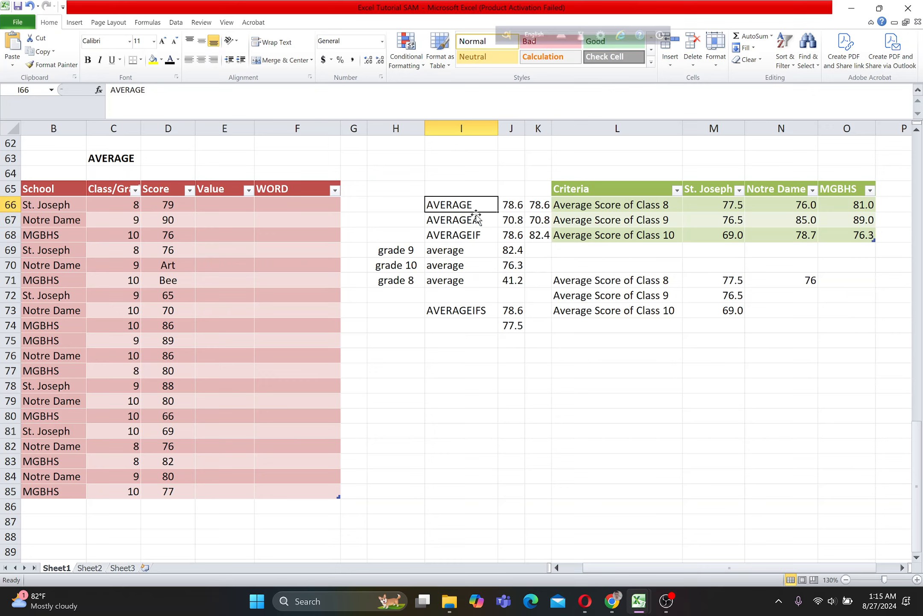
{"action": "left_click", "coordinate": [473, 233]}
{"action": "left_click", "coordinate": [468, 310]}
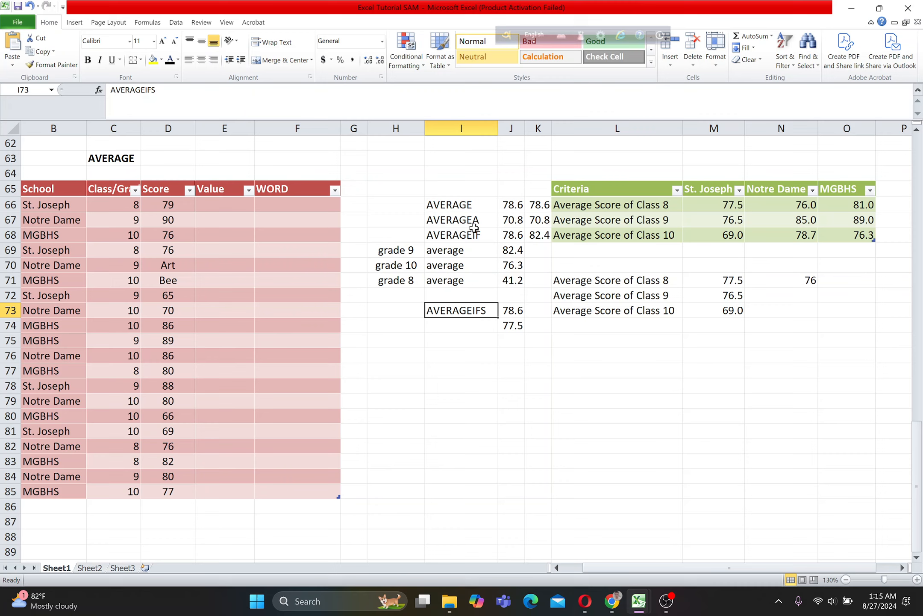
{"action": "left_click", "coordinate": [469, 205]}
{"action": "left_click", "coordinate": [466, 235], "text": "ctrl"}
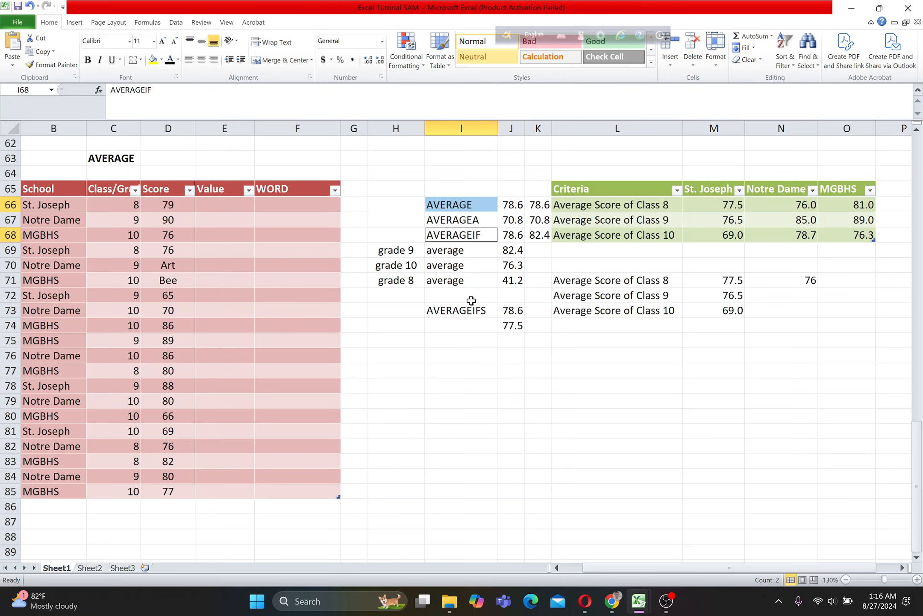
{"action": "left_click", "coordinate": [470, 312], "text": "ctrl"}
{"action": "left_click", "coordinate": [153, 60]}
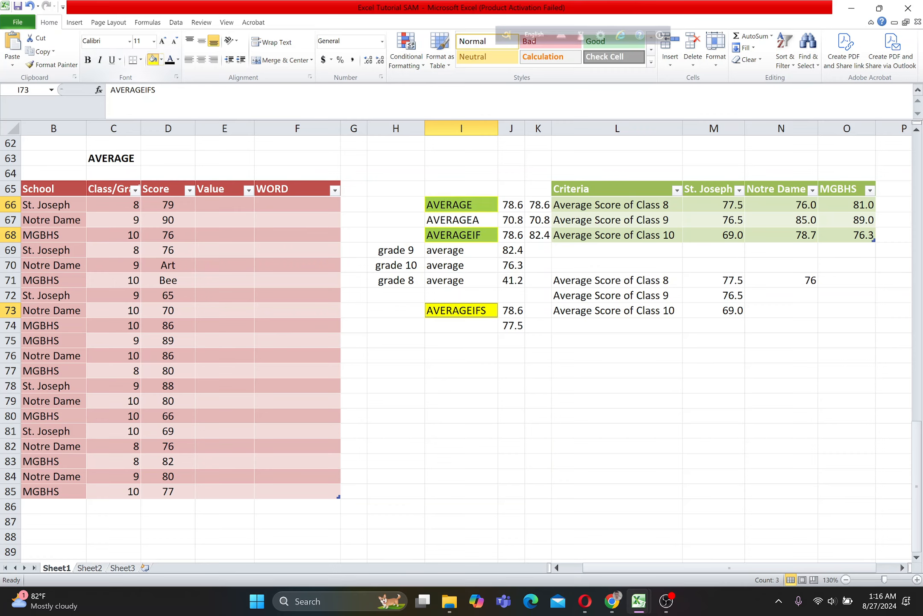
{"action": "left_click", "coordinate": [478, 259]}
{"action": "left_click", "coordinate": [477, 360]}
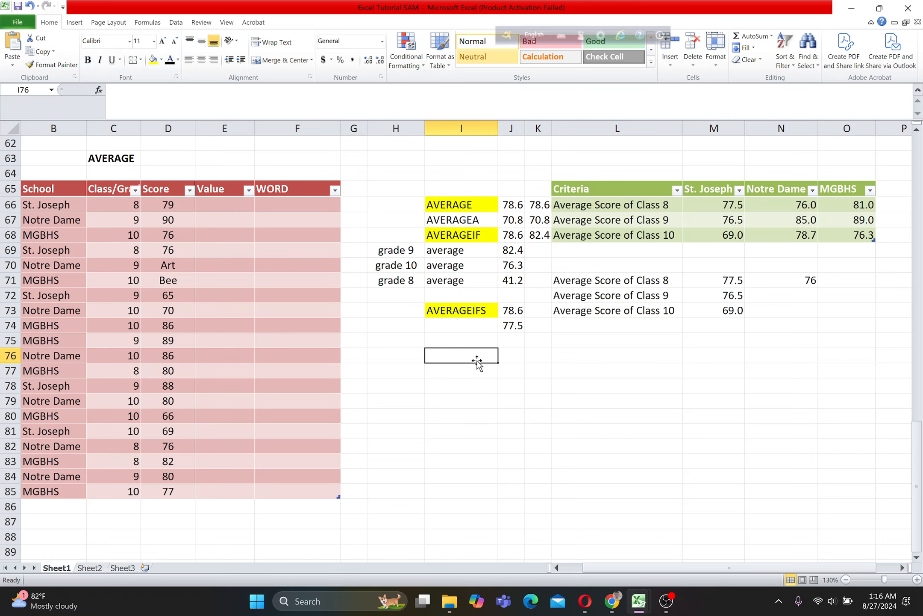